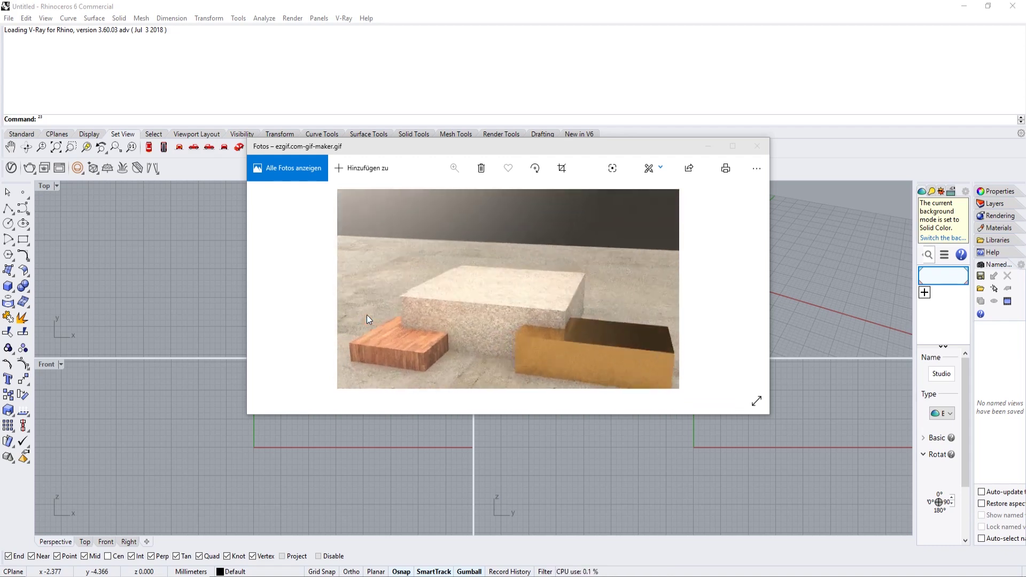
- Minimize the reference render image and maximize the Perspective viewport in Rhino
drag(486, 143, 457, 133)
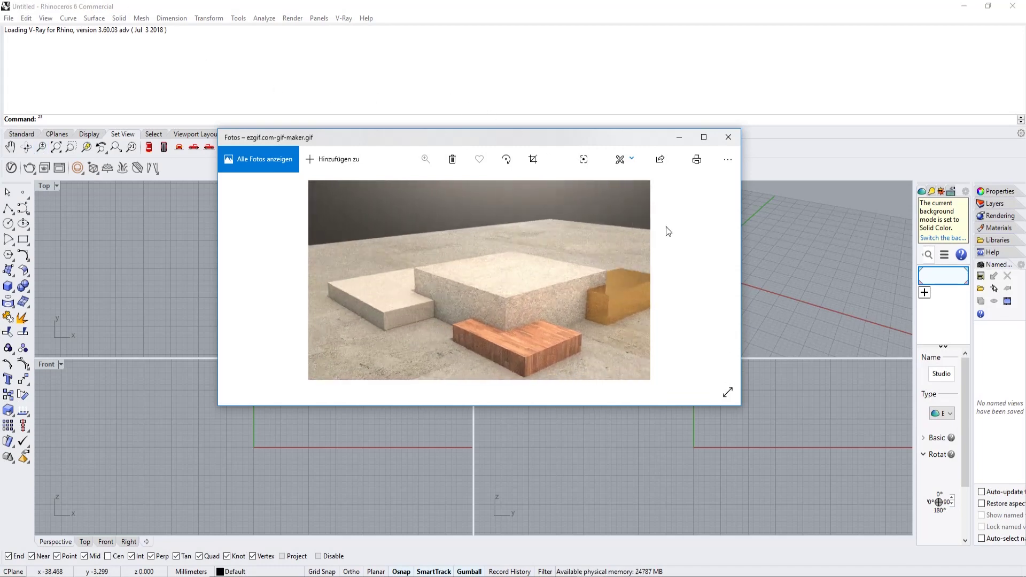
click(679, 138)
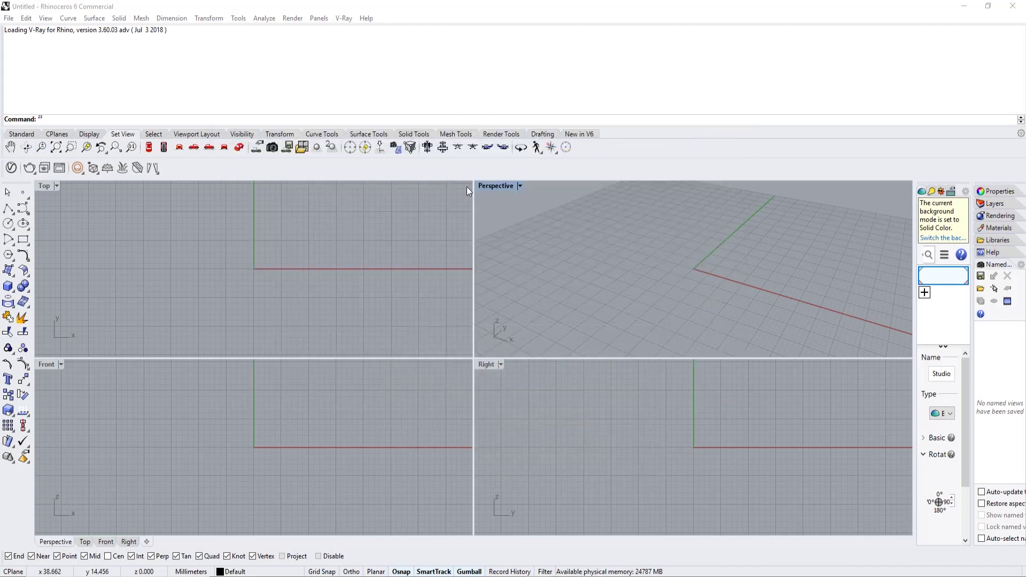
double_click(485, 187)
right_drag(500, 229, 489, 336)
scroll(489, 335, down, 5)
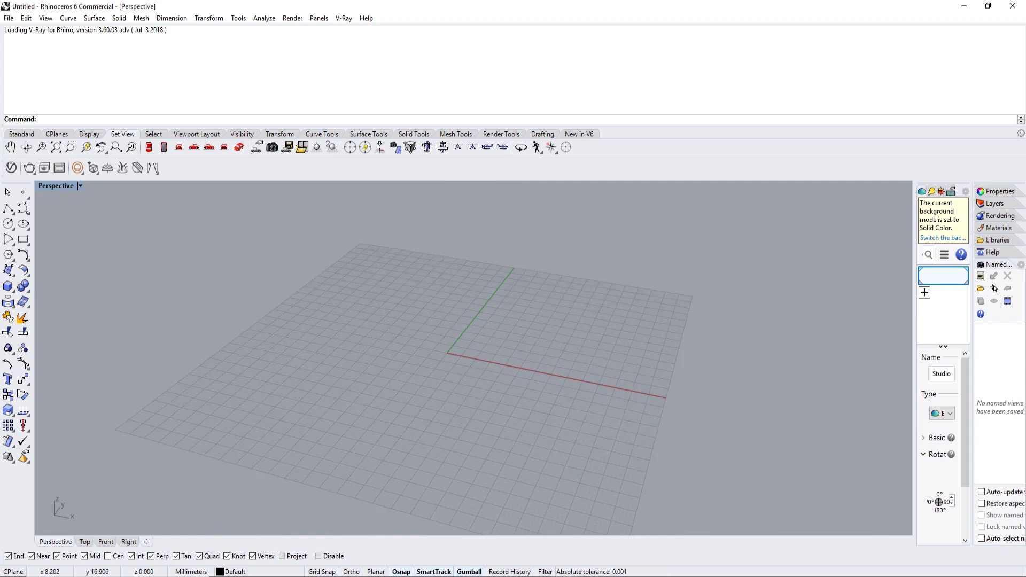
- Create a large four-corner ground surface with SrfPt, covering most of the construction plane grid
text(SrfPt)
key(Return)
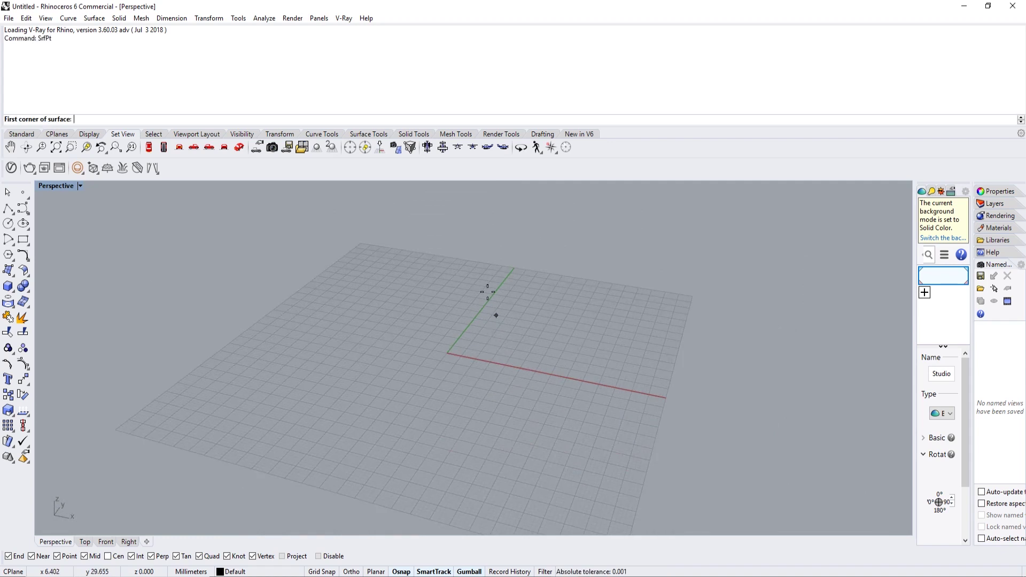
click(381, 290)
click(637, 336)
click(570, 515)
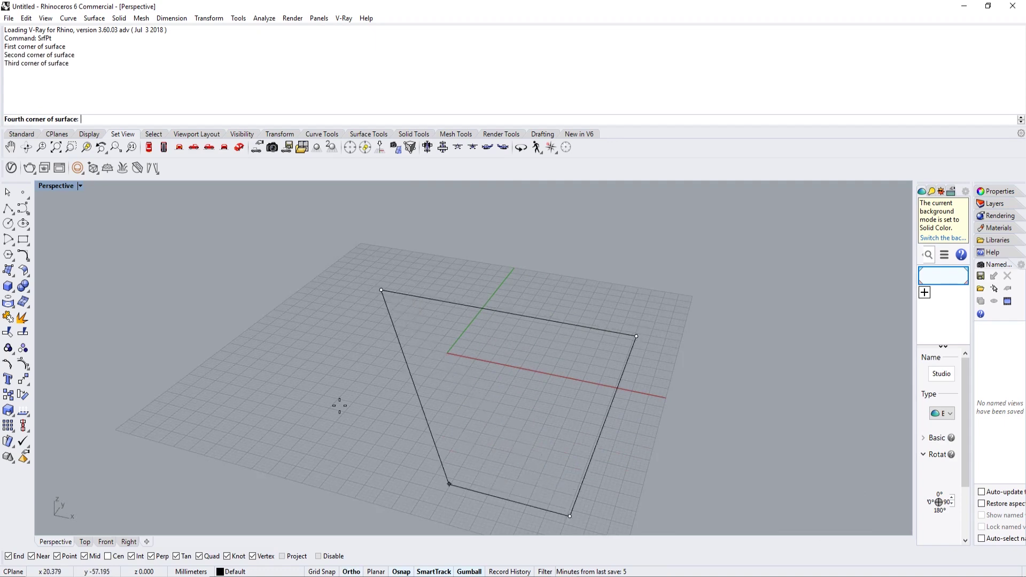
shift+click(231, 393)
scroll(463, 402, up, 4)
right_drag(463, 402, 448, 350)
right_drag(283, 242, 284, 296)
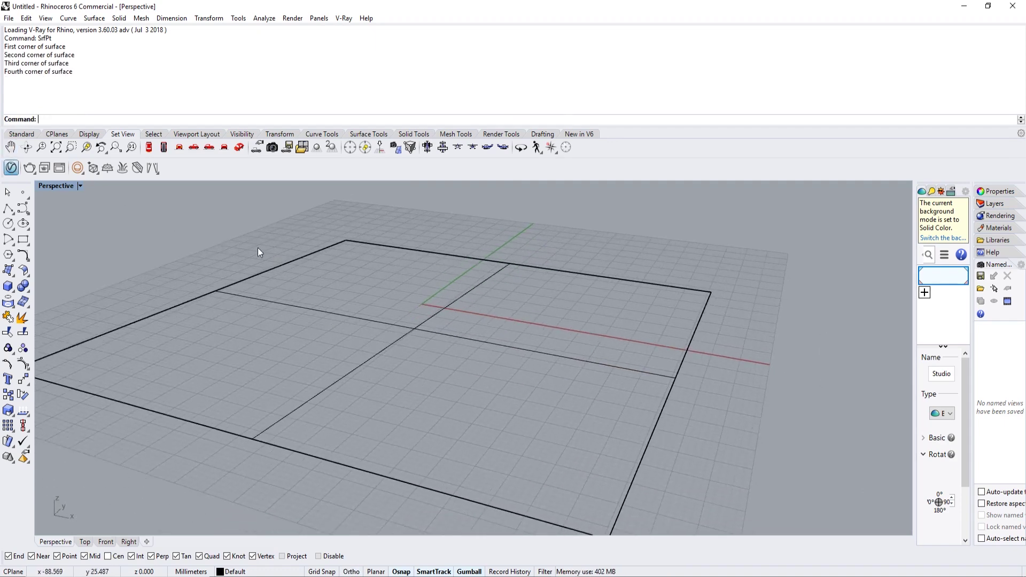
- Expand the material library in the V-Ray Asset Editor and add Concrete Flooring H01 2m to the scene materials
drag(496, 113, 722, 133)
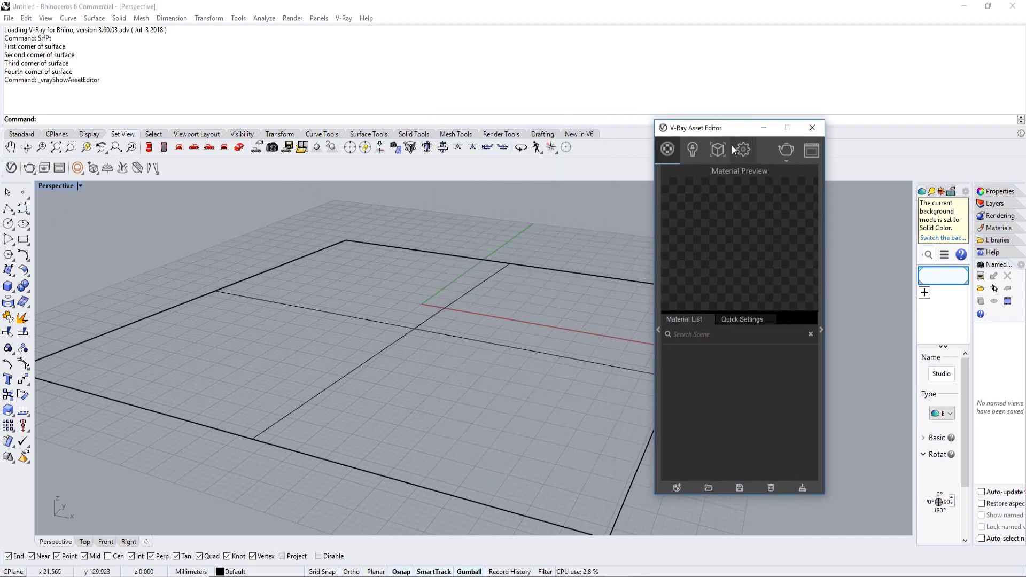
click(660, 284)
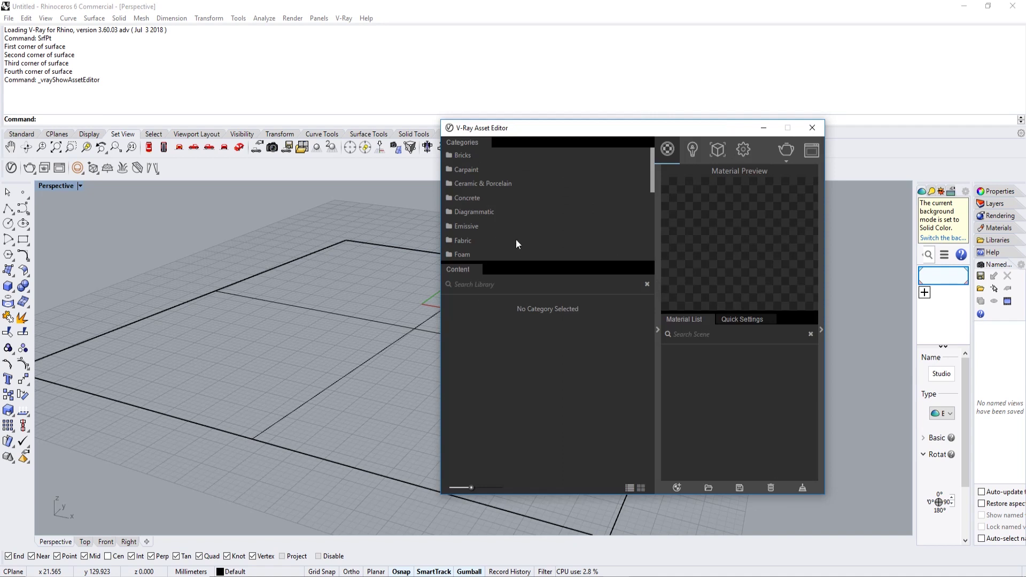
click(487, 198)
drag(521, 422, 777, 406)
- Add the Flooring Laminate C Narrow 250cm material from the Wood & Laminate category to the scene materials
scroll(466, 177, down, 5)
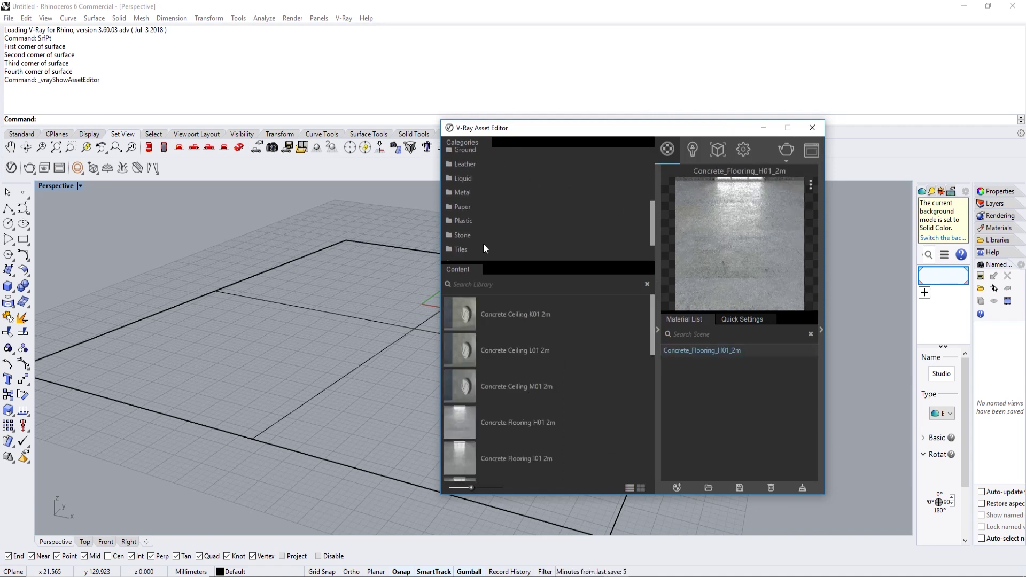
scroll(484, 243, up, 5)
scroll(488, 214, down, 5)
click(483, 252)
scroll(527, 357, down, 3)
drag(527, 357, 695, 355)
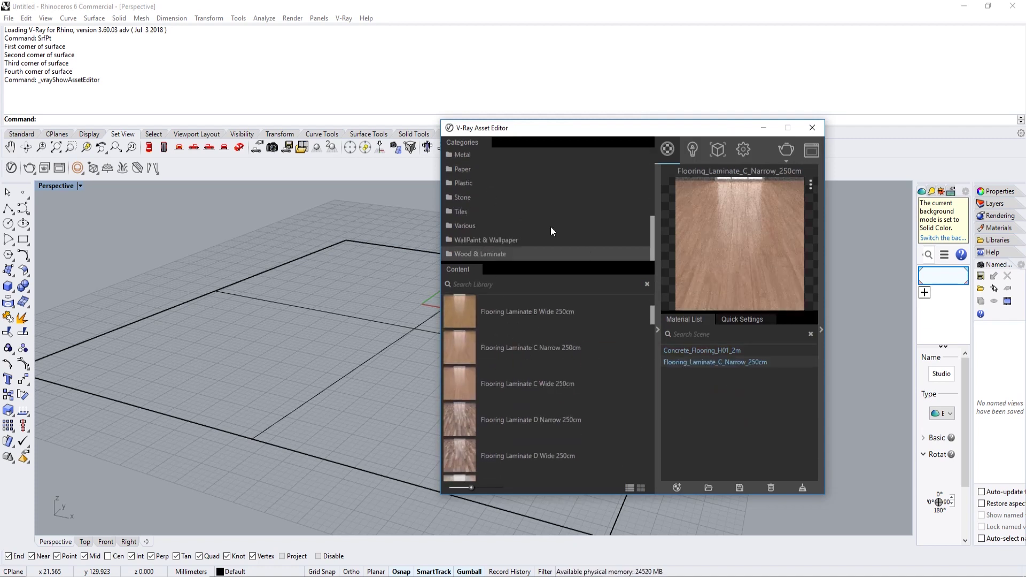
- Add the Plastic Leather C02 Gray 10cm material from the Plastic category to the scene materials
click(472, 182)
drag(525, 382, 727, 395)
drag(646, 128, 829, 112)
- Draw a low rectangular box on the ground surface near the origin
right_drag(483, 293, 447, 305)
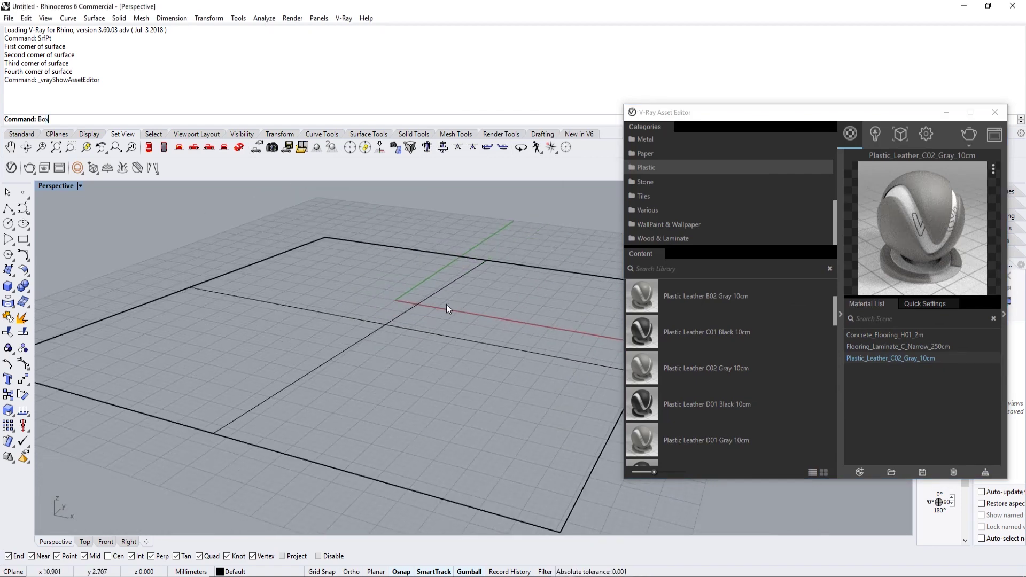
key(Return)
click(367, 269)
click(442, 307)
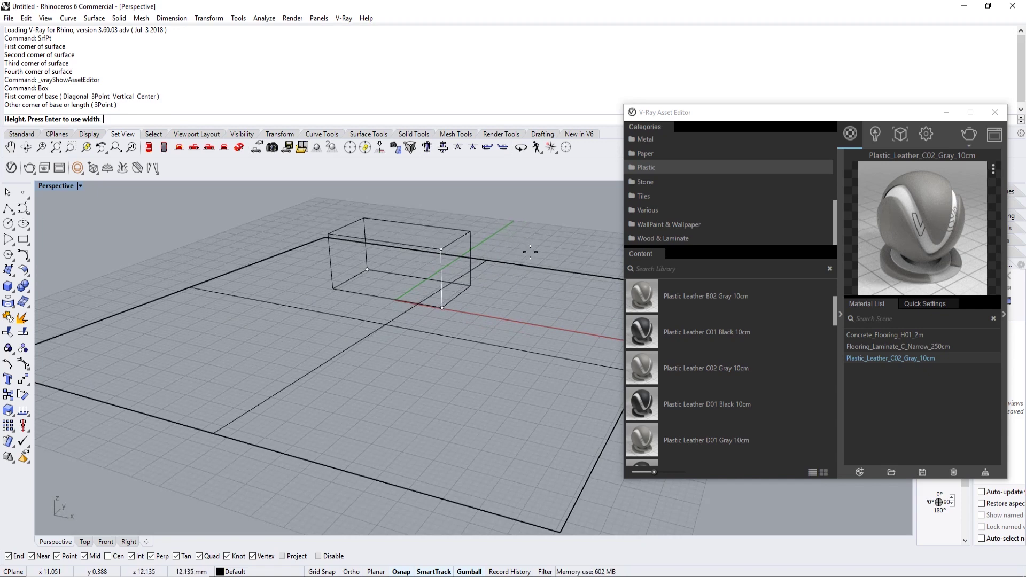
click(485, 287)
- Draw a sphere centred on the box's near bottom corner so that it partly overlaps the box
shift+right_drag(467, 309, 445, 326)
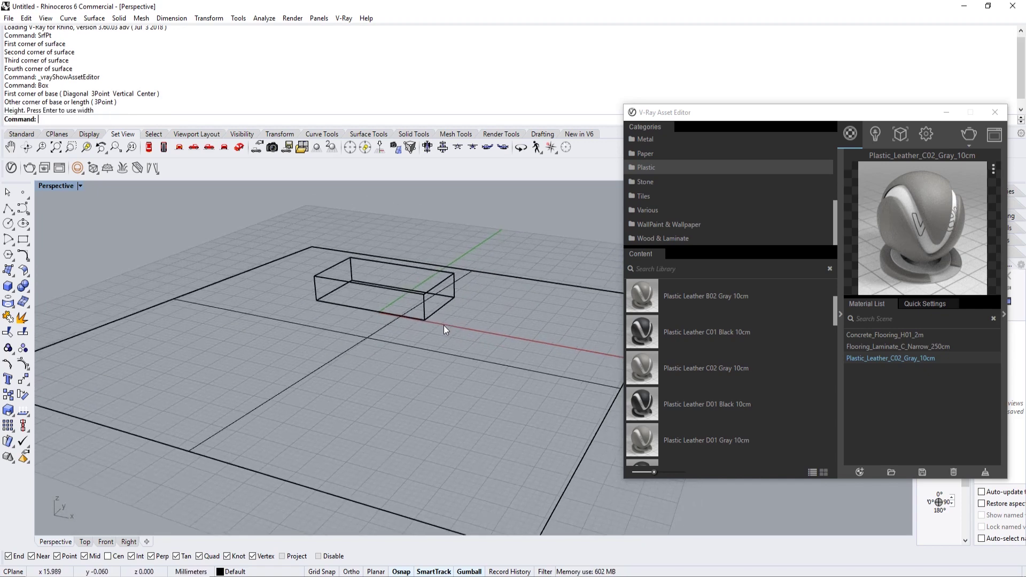
scroll(445, 326, up, 2)
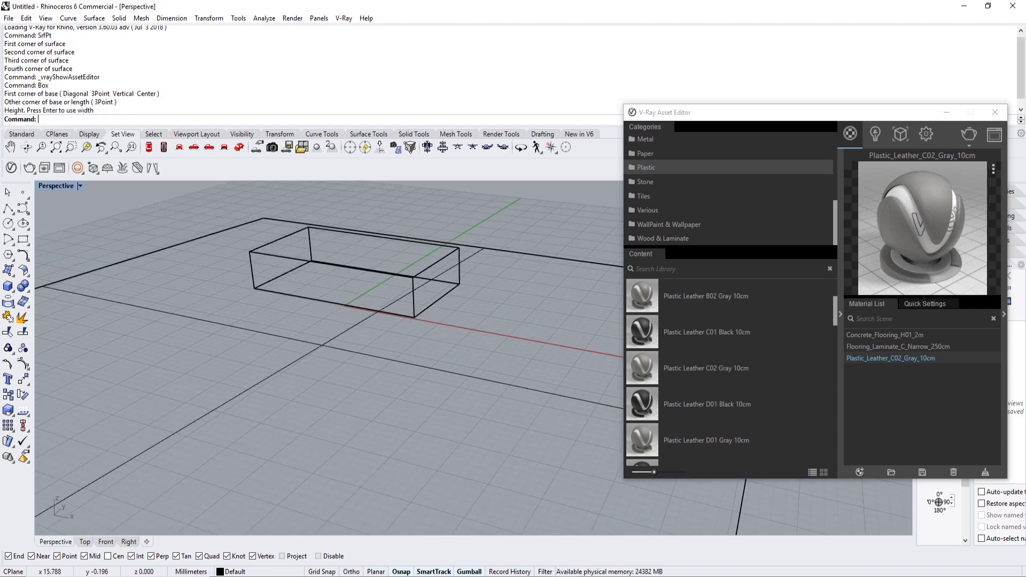
text(Sphere)
key(Return)
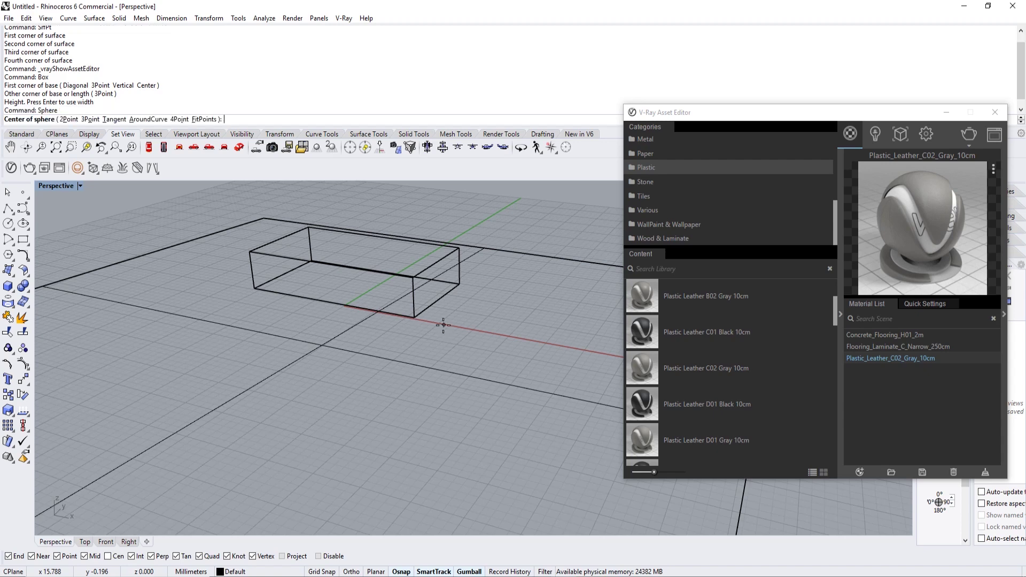
click(415, 318)
click(473, 343)
right_drag(472, 343, 537, 345)
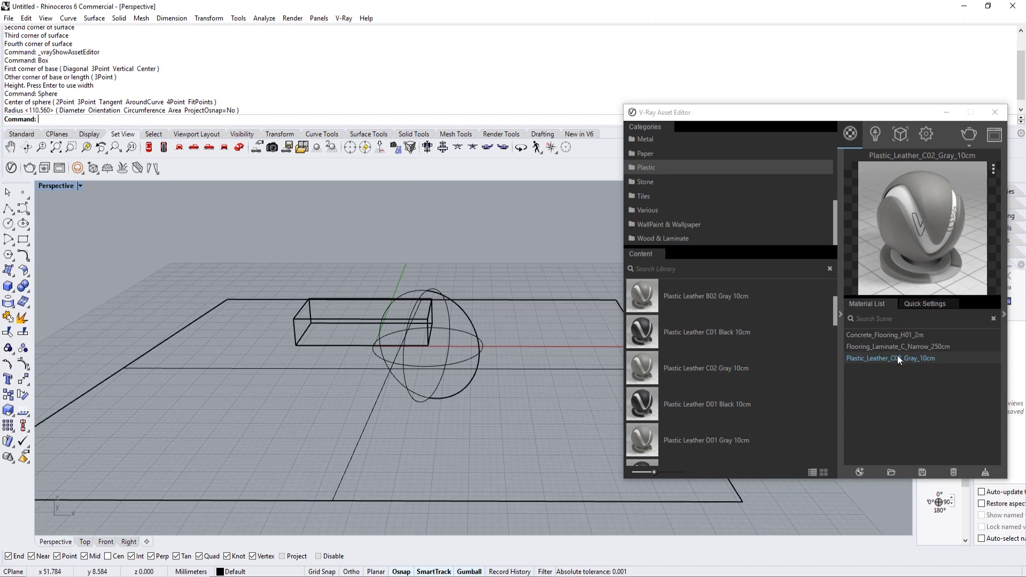
- Switch the Perspective viewport to the Rendered display mode
mouse_move(400, 350)
right_down()
mouse_move(400, 377)
mouse_move(408, 335)
right_up()
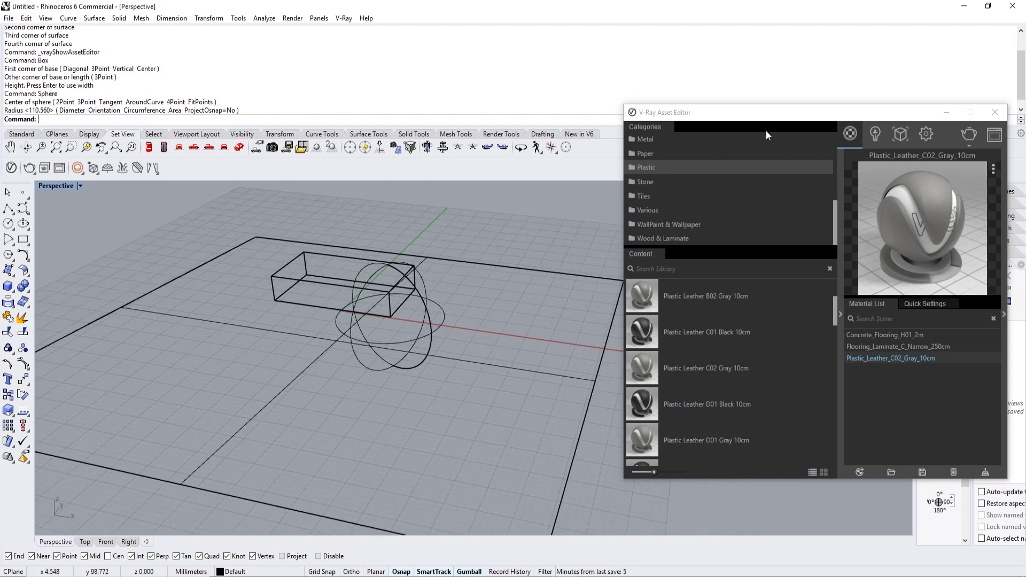
drag(751, 113, 691, 113)
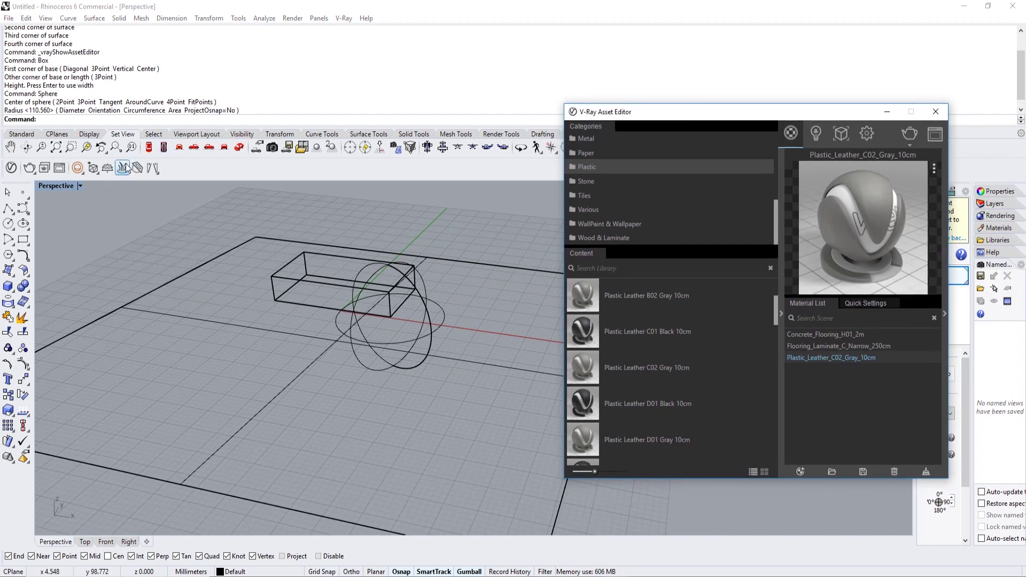
click(58, 185)
click(102, 227)
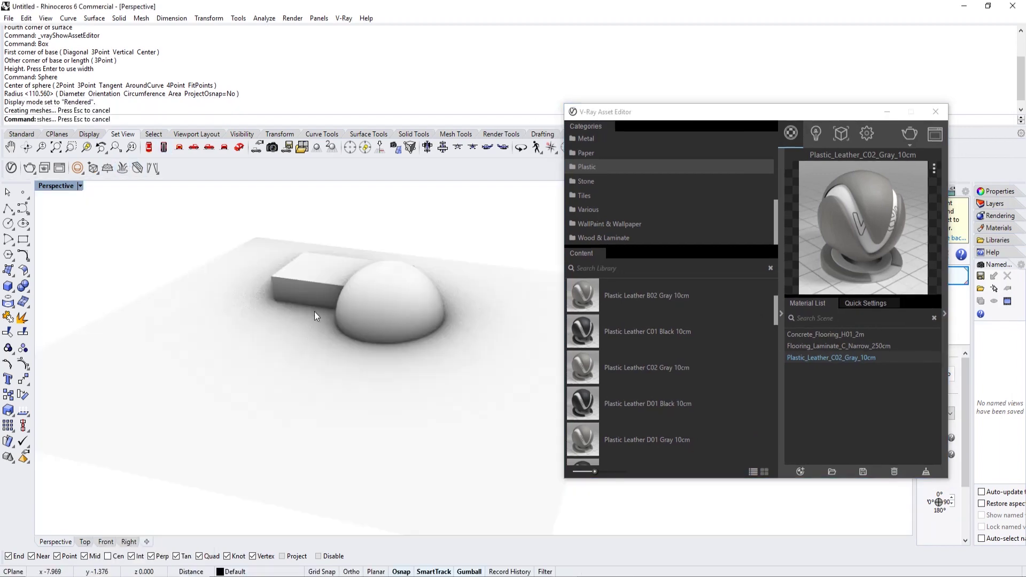
- Apply the Concrete_Flooring_H01_2m material to the ground surface
click(345, 402)
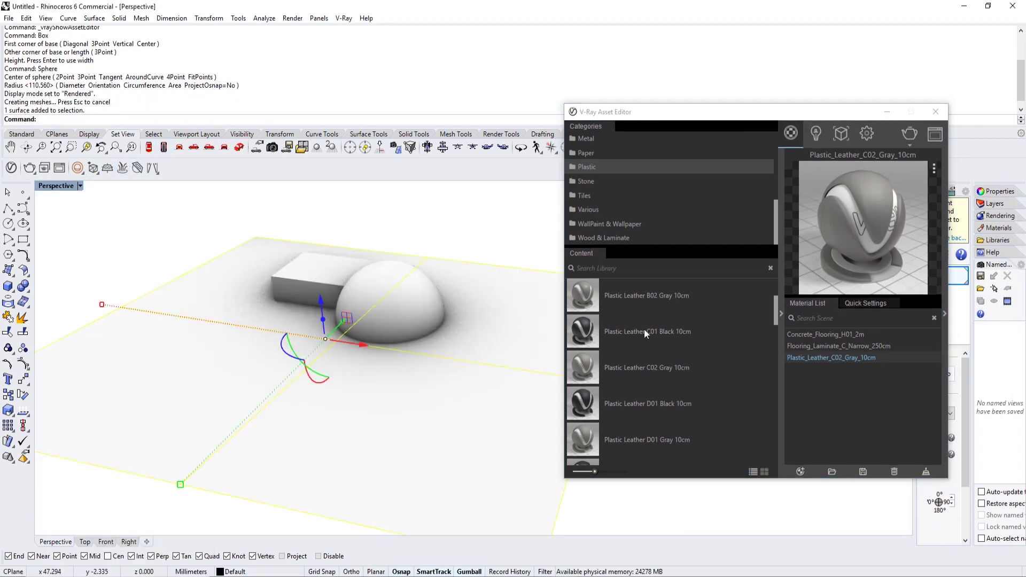
click(841, 333)
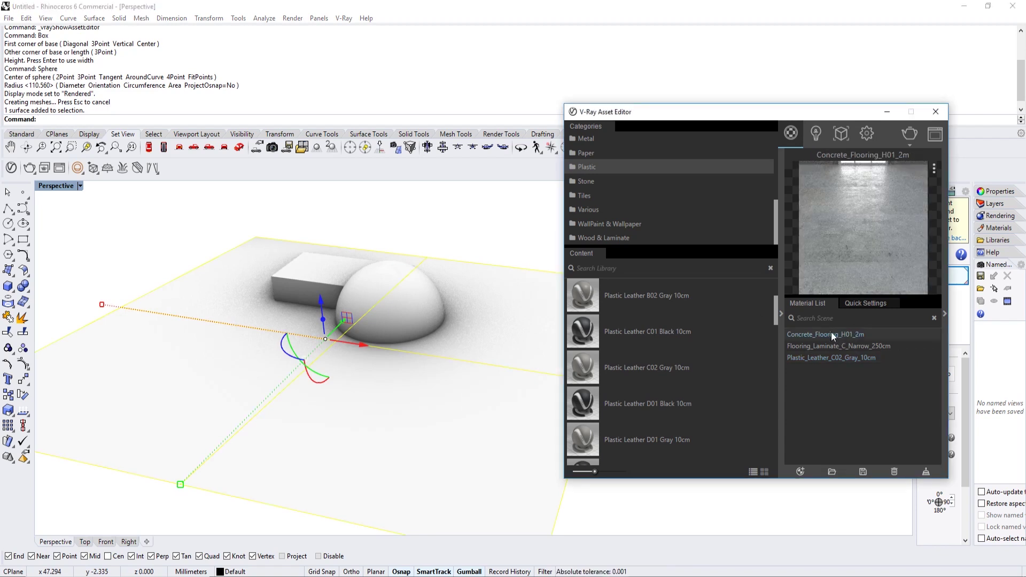
right_click(832, 331)
click(857, 353)
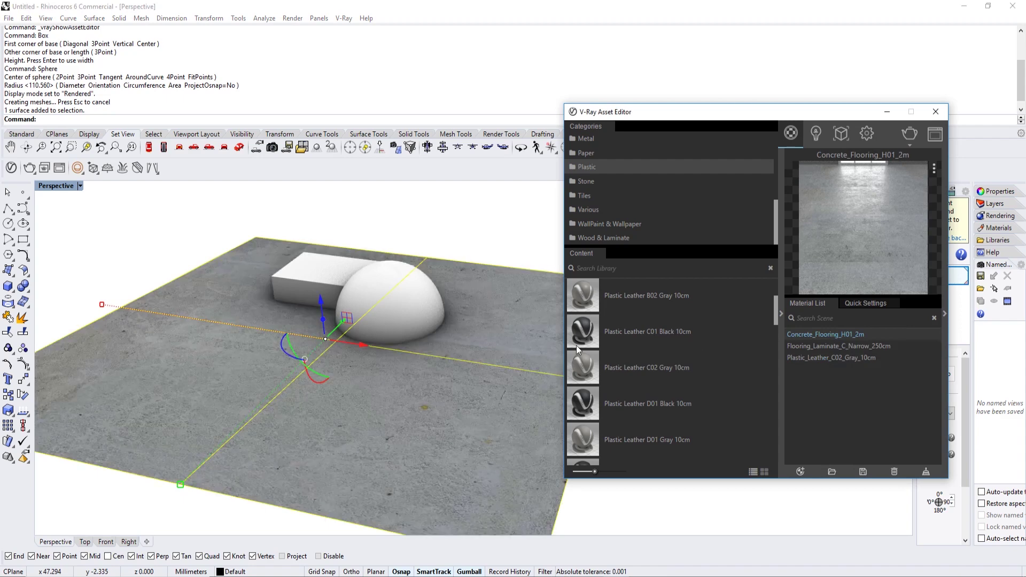
- Apply the Plastic_Leather_C02_Gray_10cm material to the sphere
click(431, 292)
click(818, 357)
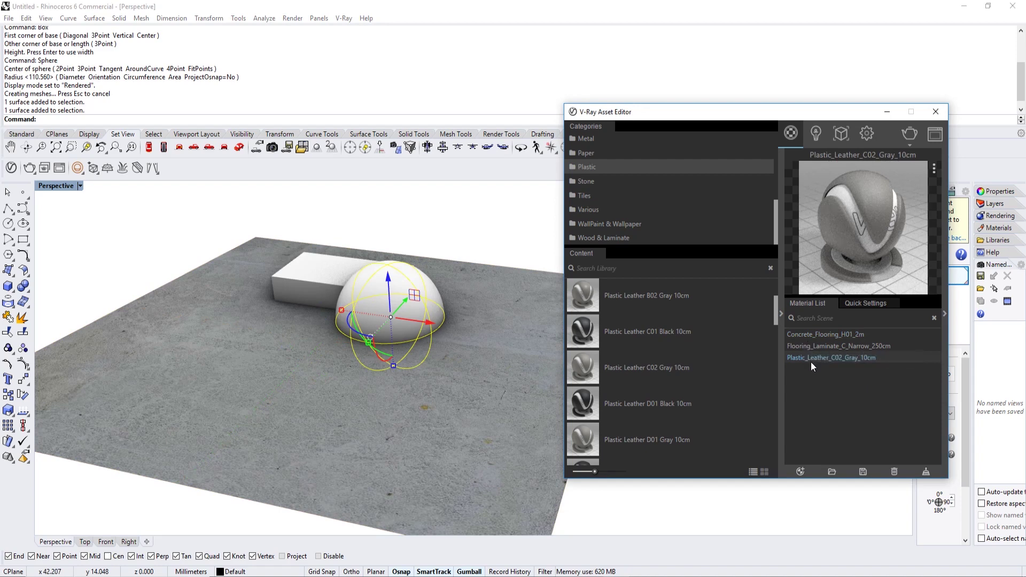
right_click(810, 358)
click(828, 248)
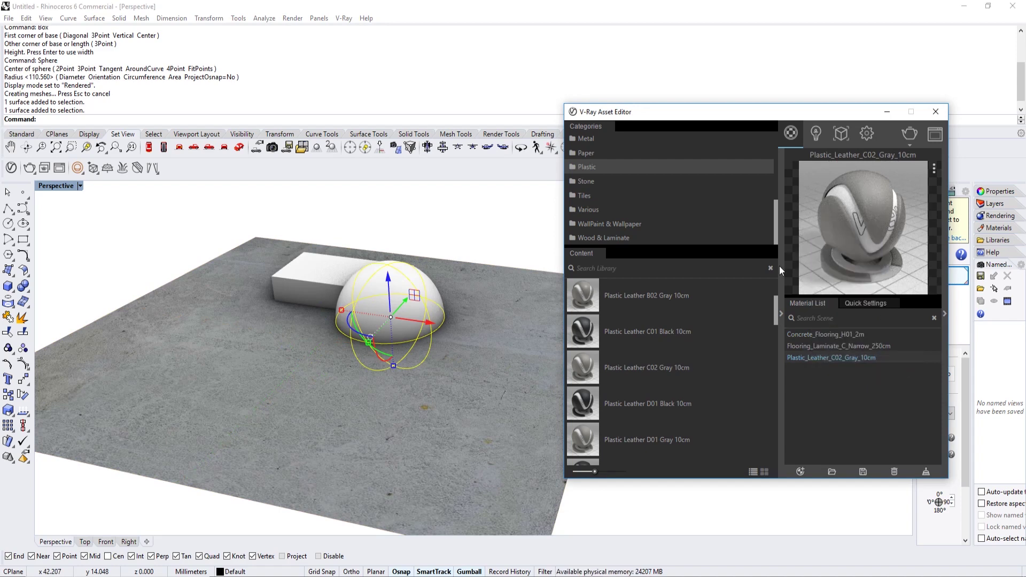
- Apply the Flooring_Laminate_C_Narrow_250cm material to the box and clear the selection
click(316, 275)
click(833, 332)
right_click(833, 332)
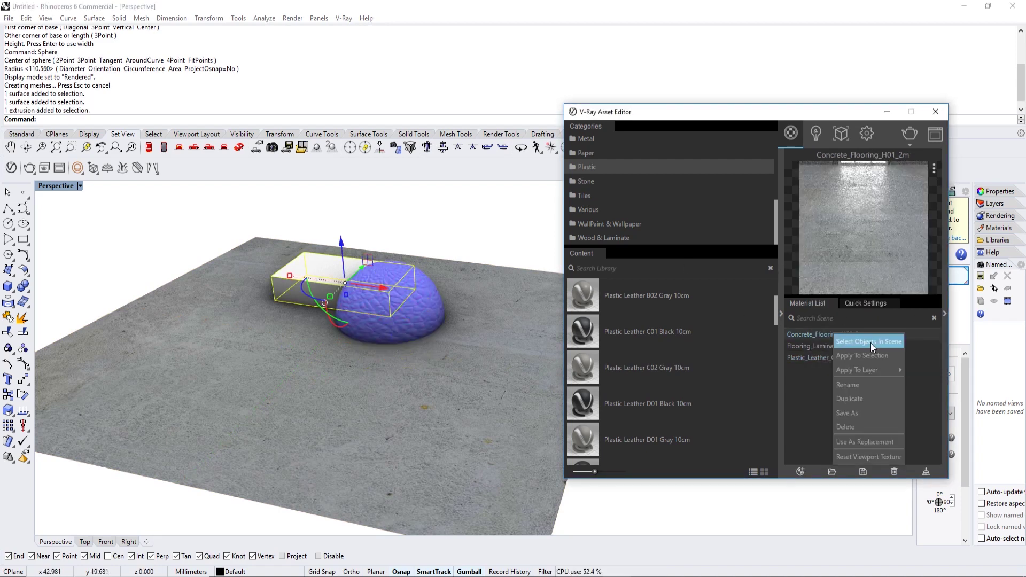
click(830, 347)
right_click(820, 347)
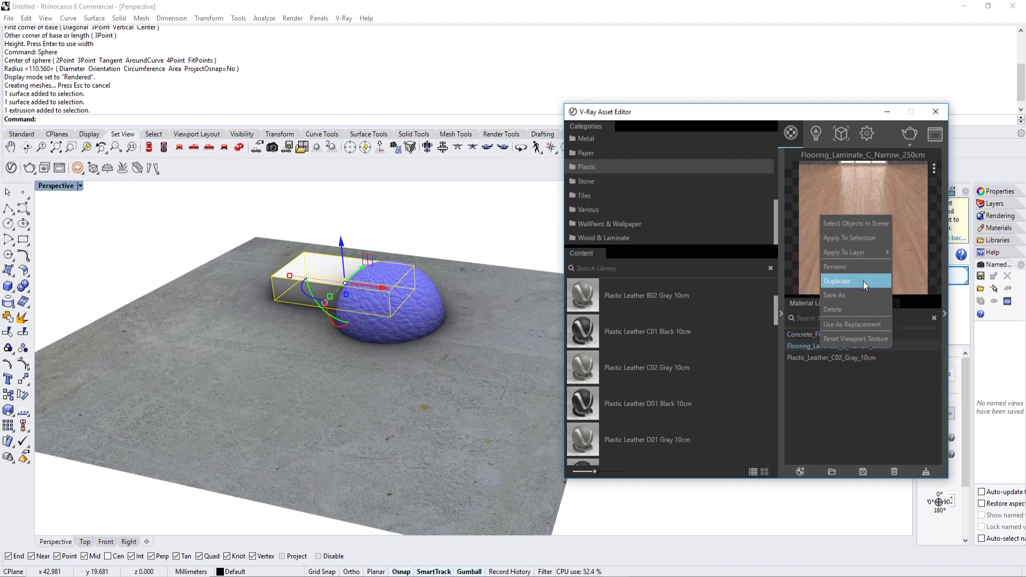
click(859, 246)
scroll(348, 316, up, 4)
right_drag(347, 316, 383, 402)
key(Escape)
- Select the ground surface and show its texture mapping properties in widened side panels
drag(687, 129, 782, 196)
scroll(420, 301, down, 2)
right_drag(420, 301, 393, 311)
scroll(392, 311, up, 5)
scroll(392, 311, down, 5)
click(342, 370)
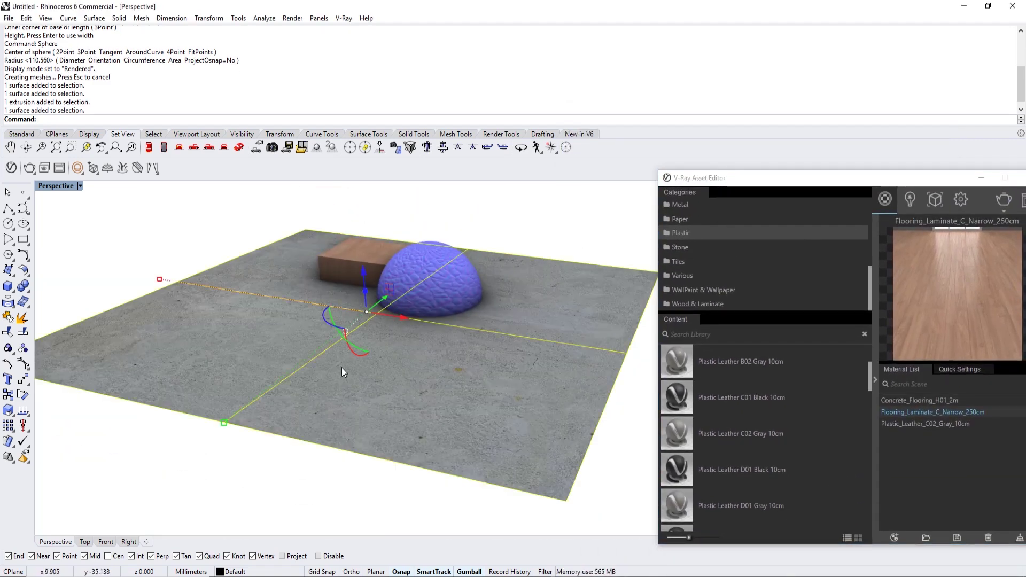
drag(803, 171, 668, 279)
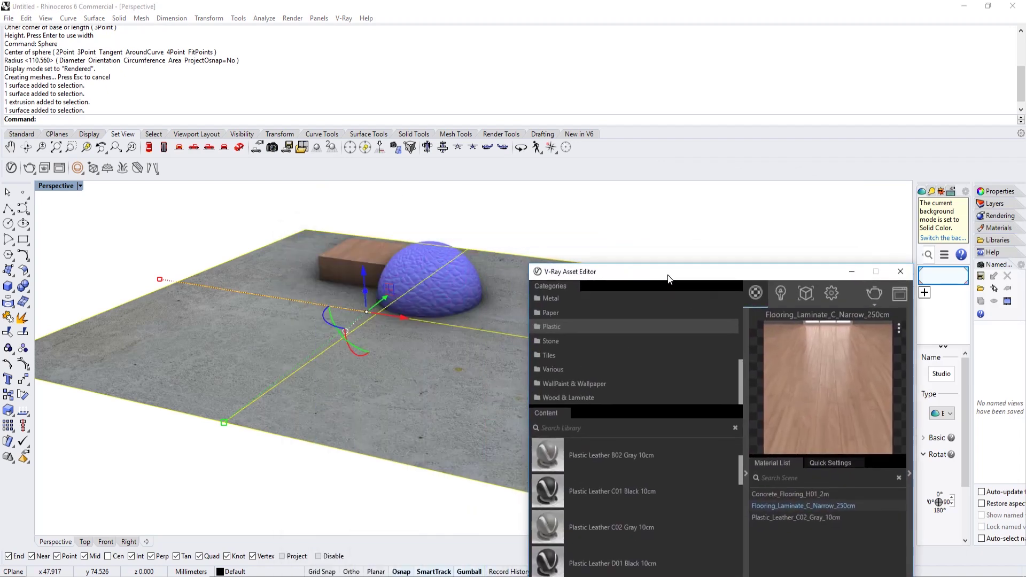
drag(915, 211, 800, 211)
drag(972, 207, 879, 212)
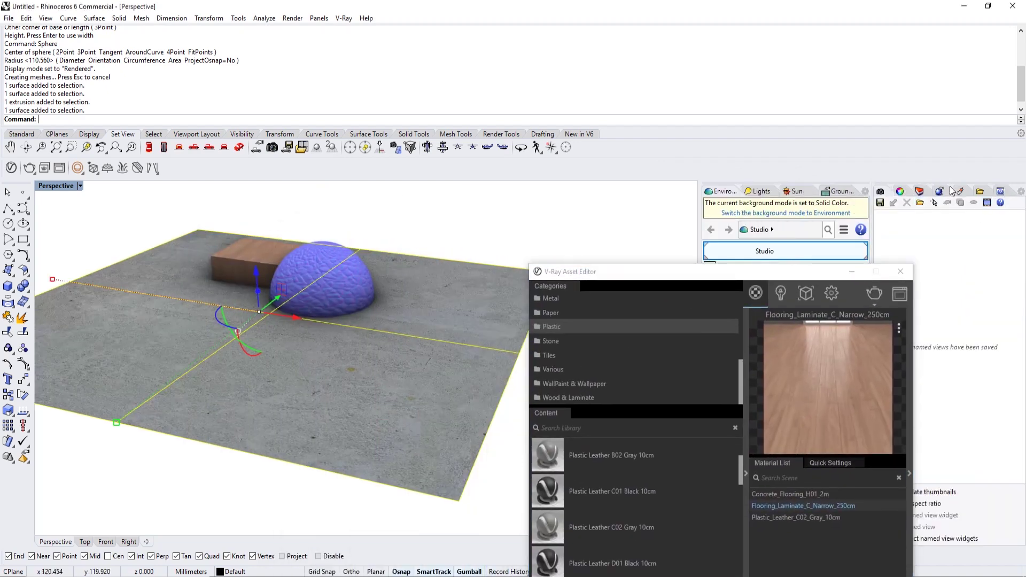
click(902, 192)
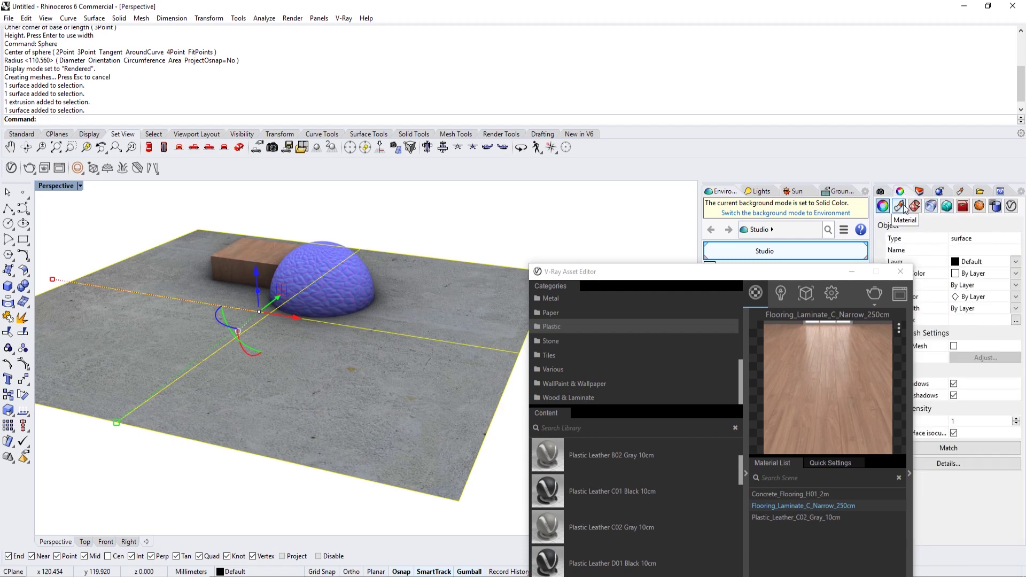
click(916, 207)
- Apply capped box mapping about 49.6 mm per side to the ground surface, using the width as height, and deselect it
drag(801, 277, 790, 397)
click(940, 225)
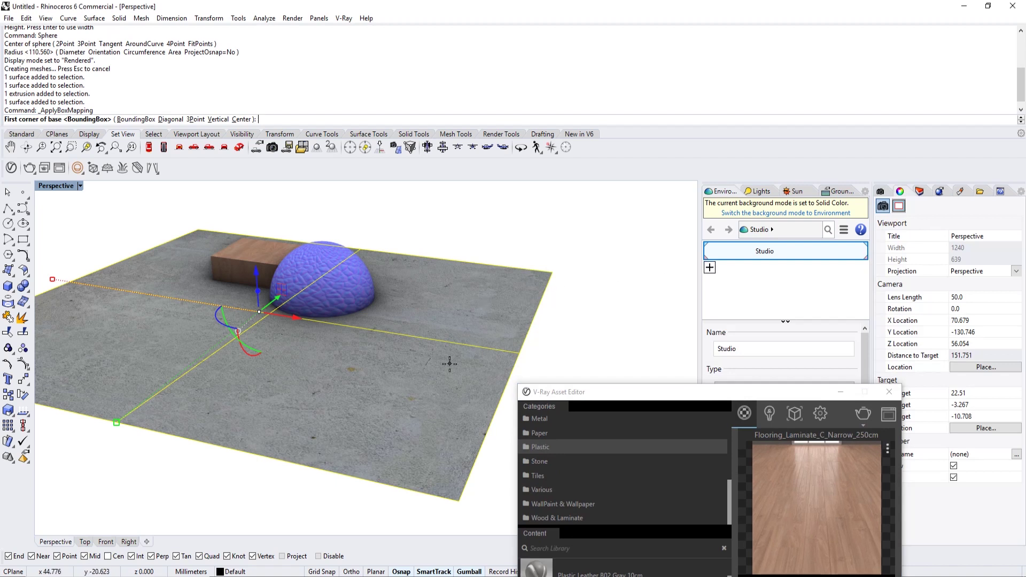
click(396, 454)
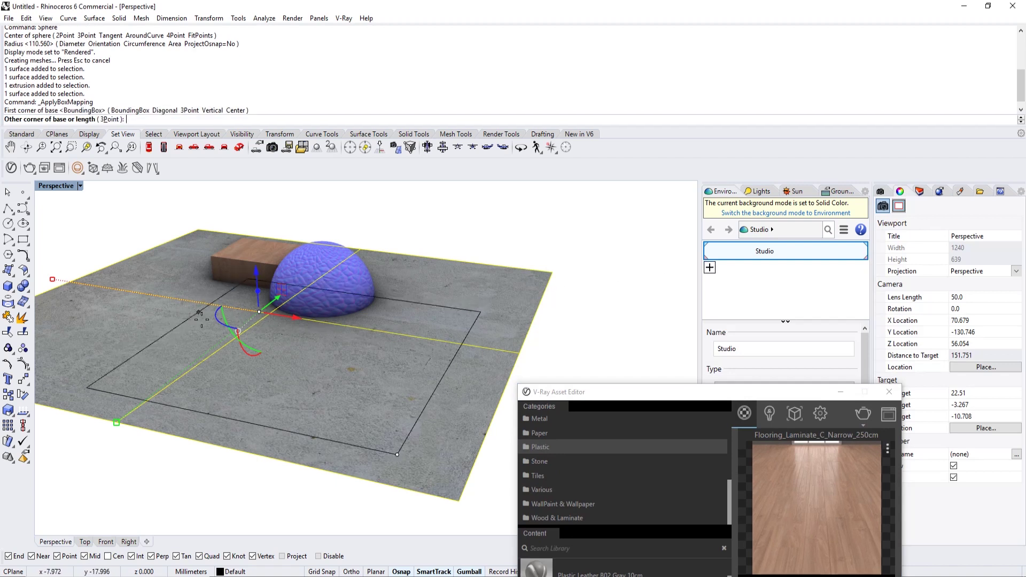
click(190, 336)
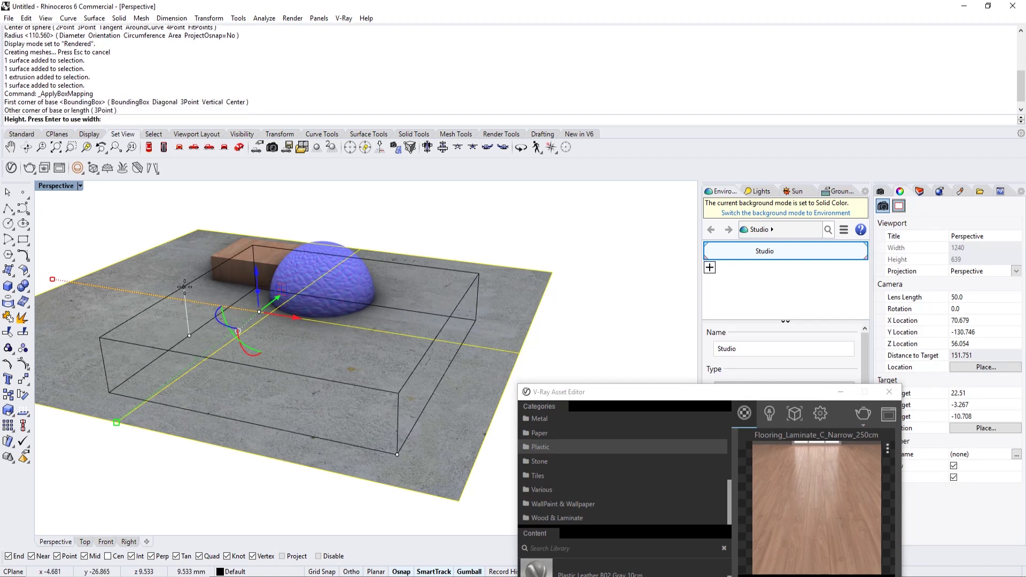
key(Return)
text(y)
key(Return)
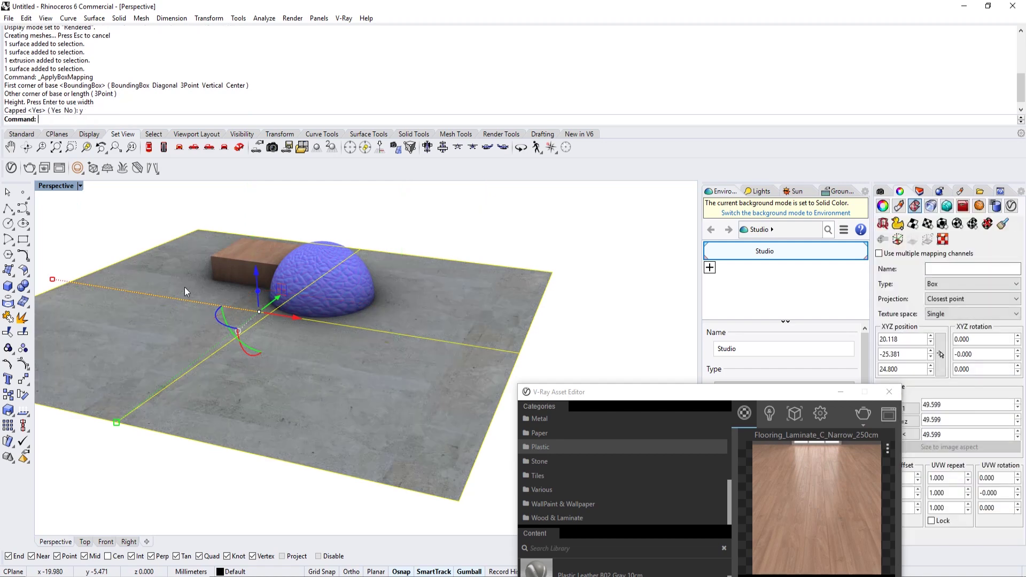
right_drag(225, 274, 318, 327)
key(Escape)
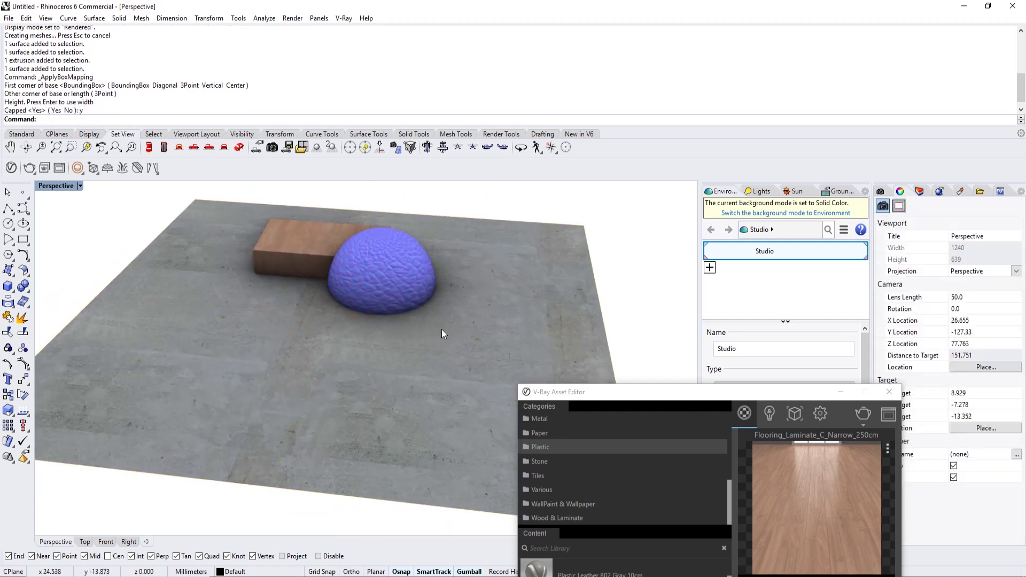
- Show the ground surface's mapping widget, shift and enlarge the box mapping to about 71.45 mm per side, and hide the widget
shift+right_drag(434, 332, 359, 295)
shift+right_drag(298, 278, 331, 305)
scroll(312, 268, down, 2)
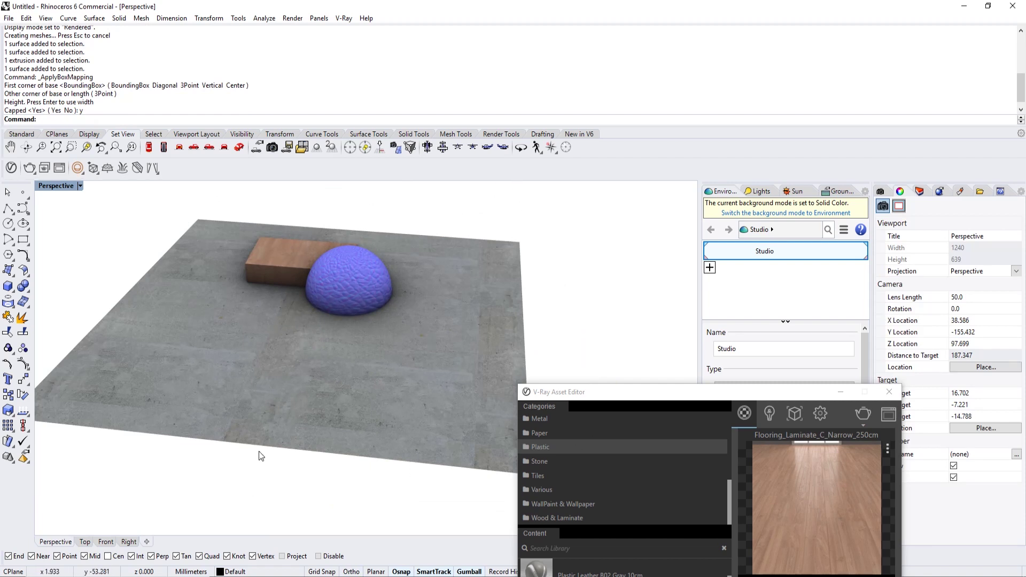
click(433, 356)
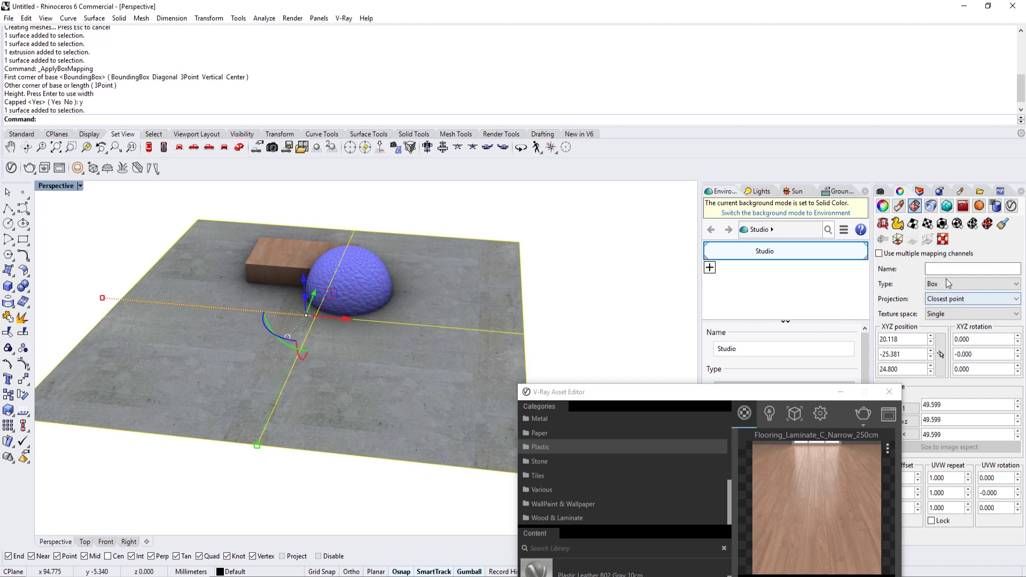
click(898, 240)
right_drag(509, 291, 419, 293)
drag(408, 265, 300, 265)
right_drag(299, 265, 358, 284)
drag(169, 291, 130, 318)
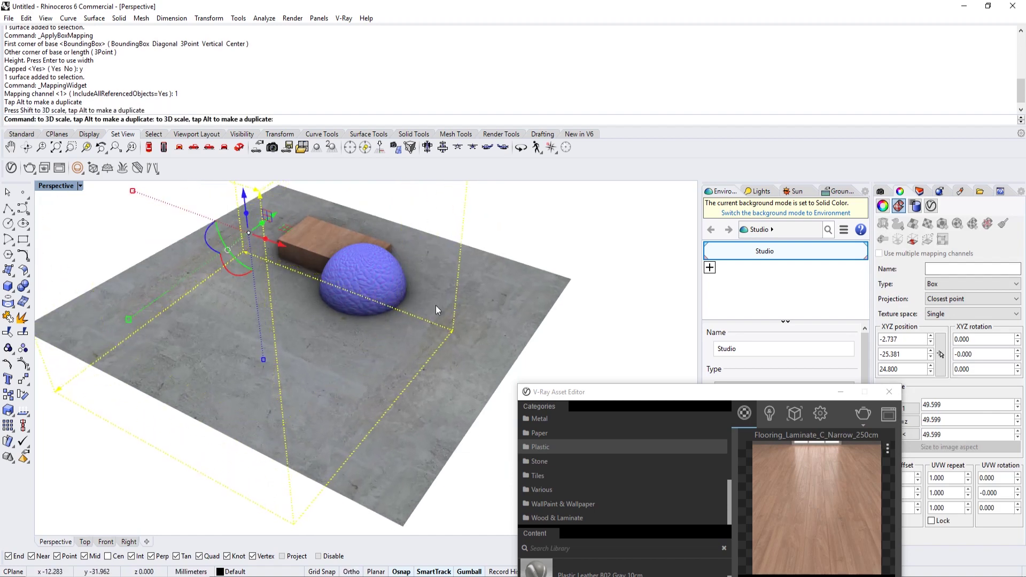
click(913, 239)
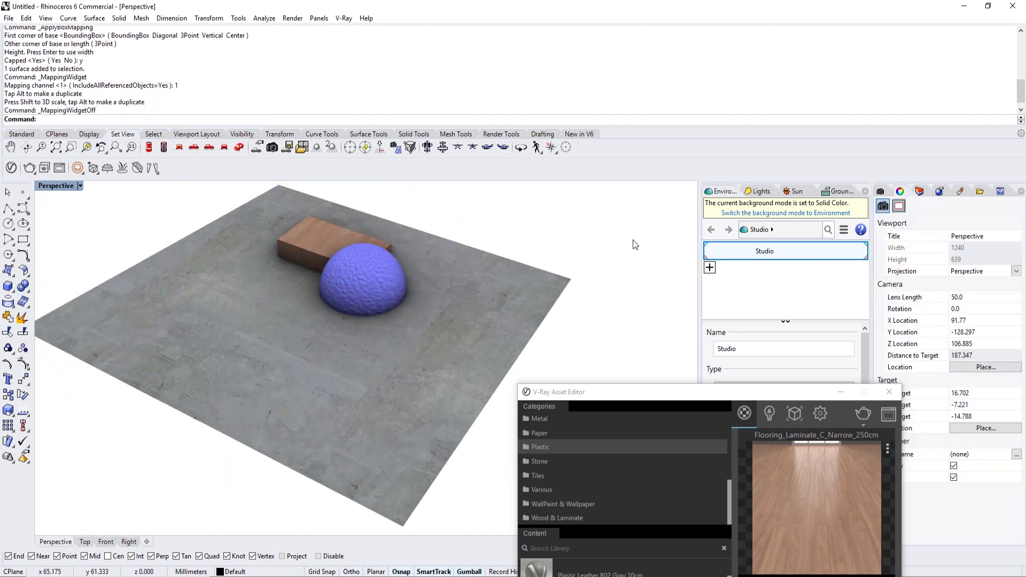
- Display the ground surface's mapping widget again to inspect the enlarged box mapping, hide it and deselect the surface
click(540, 285)
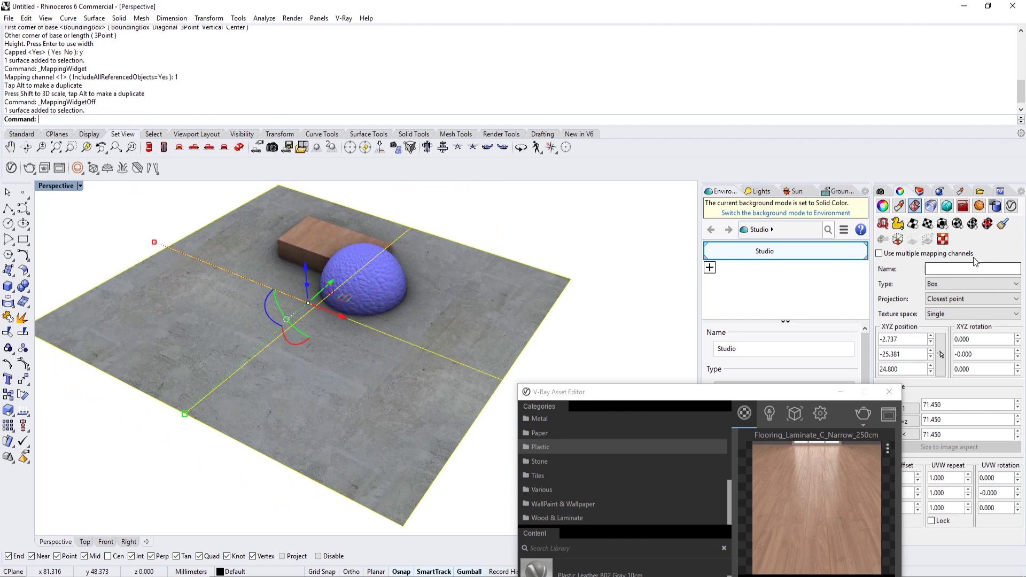
click(902, 241)
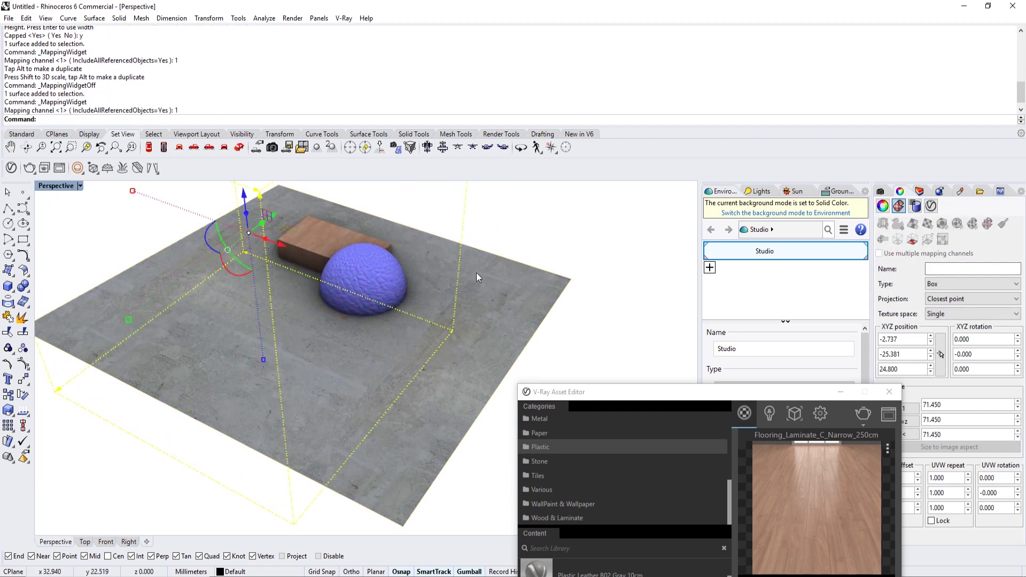
right_drag(350, 329, 427, 295)
click(533, 263)
right_drag(578, 251, 550, 260)
click(412, 335)
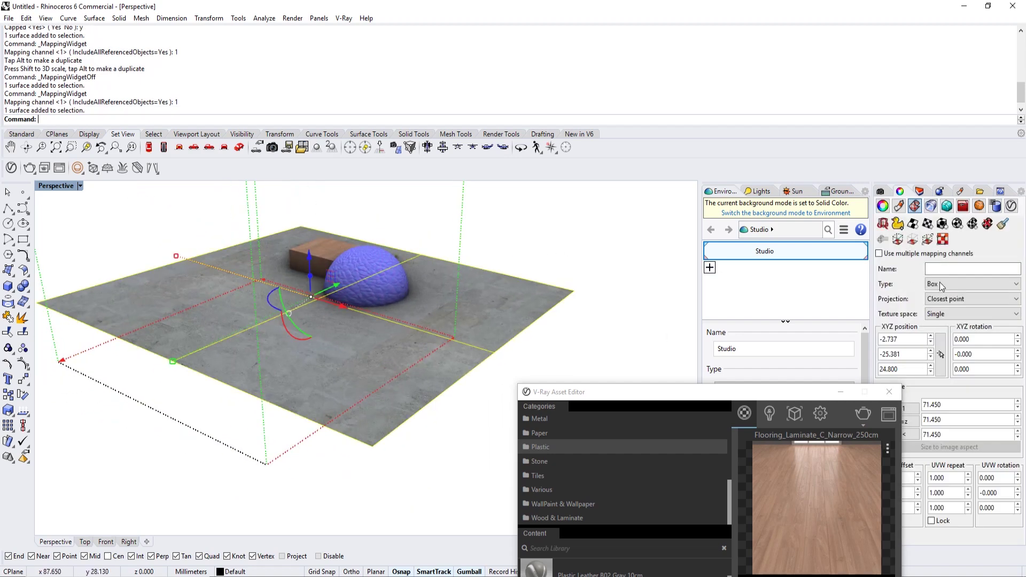
click(916, 242)
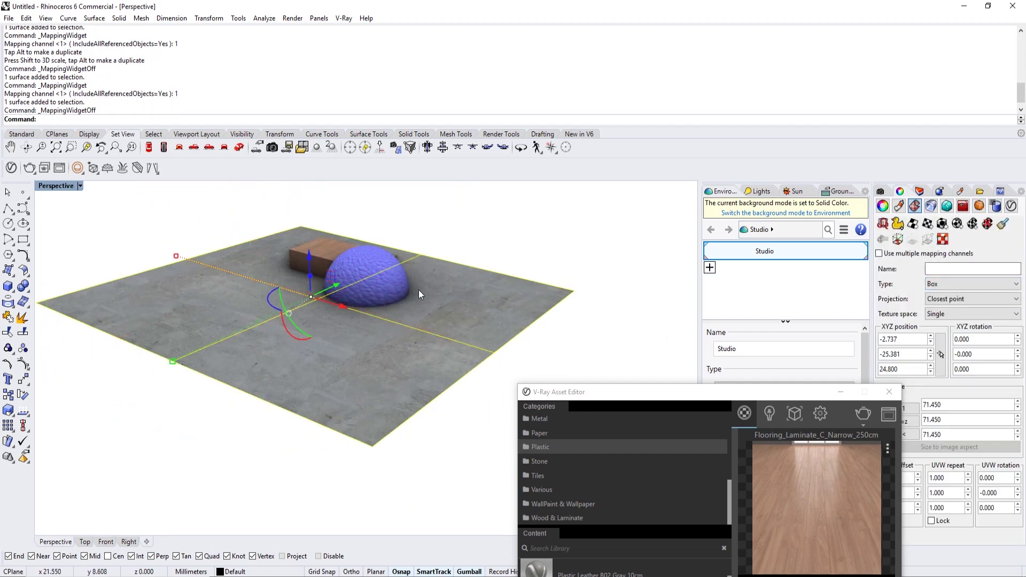
click(526, 252)
- Reposition the V-Ray Asset Editor away from the box and sphere so it covers less of the viewport
right_drag(526, 253, 484, 300)
scroll(458, 267, up, 6)
shift+right_drag(458, 268, 472, 289)
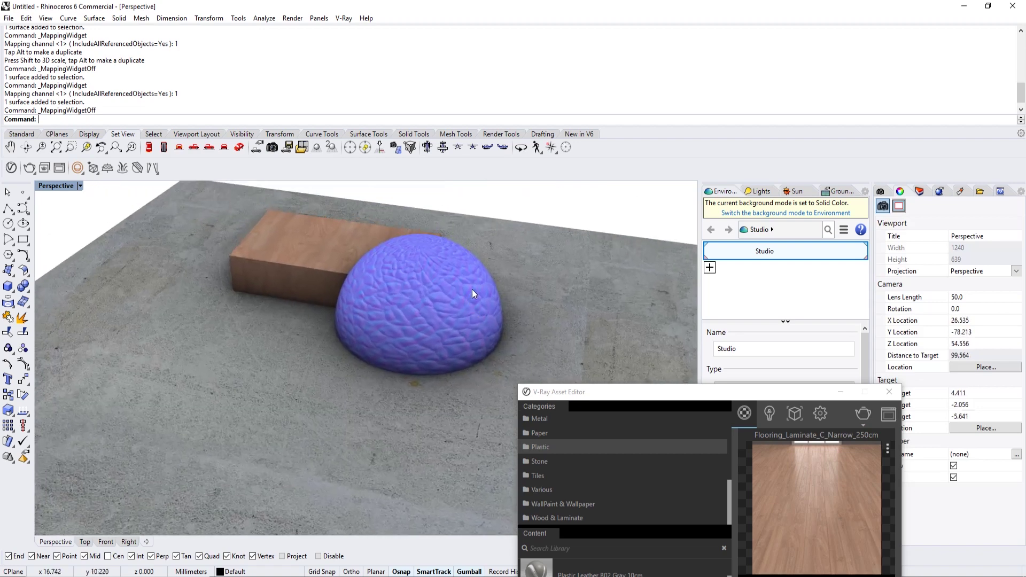
drag(801, 394, 789, 250)
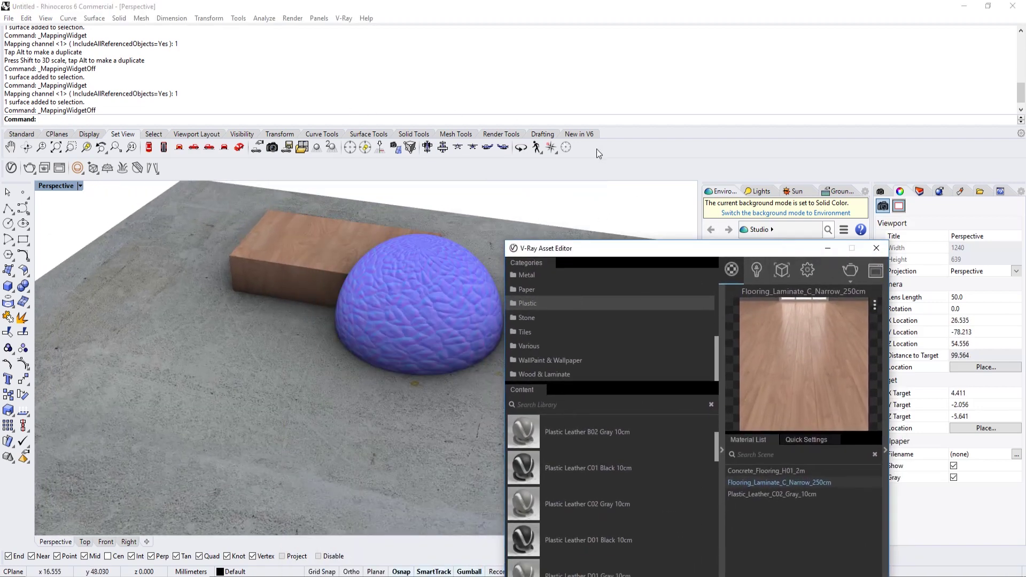
drag(790, 251, 851, 352)
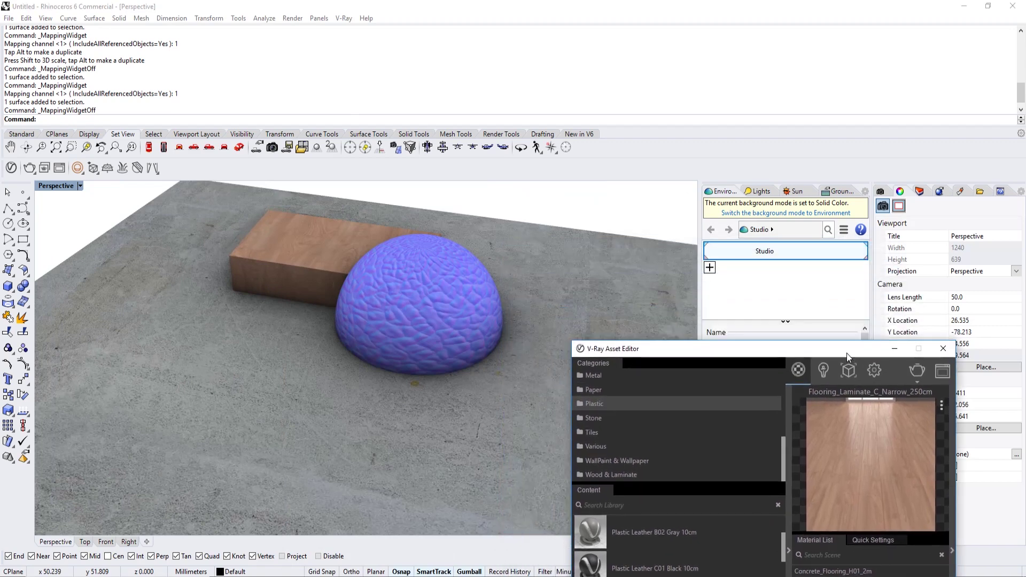
right_drag(490, 284, 465, 244)
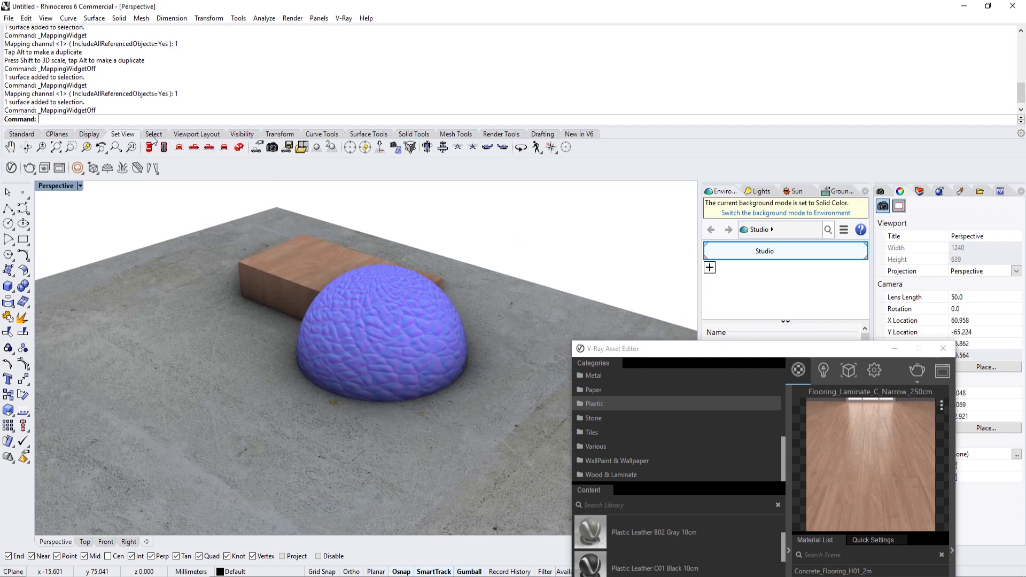
- Bring up the render tools and show the animation setup options
click(182, 134)
click(235, 134)
click(296, 131)
click(331, 132)
click(371, 132)
click(404, 135)
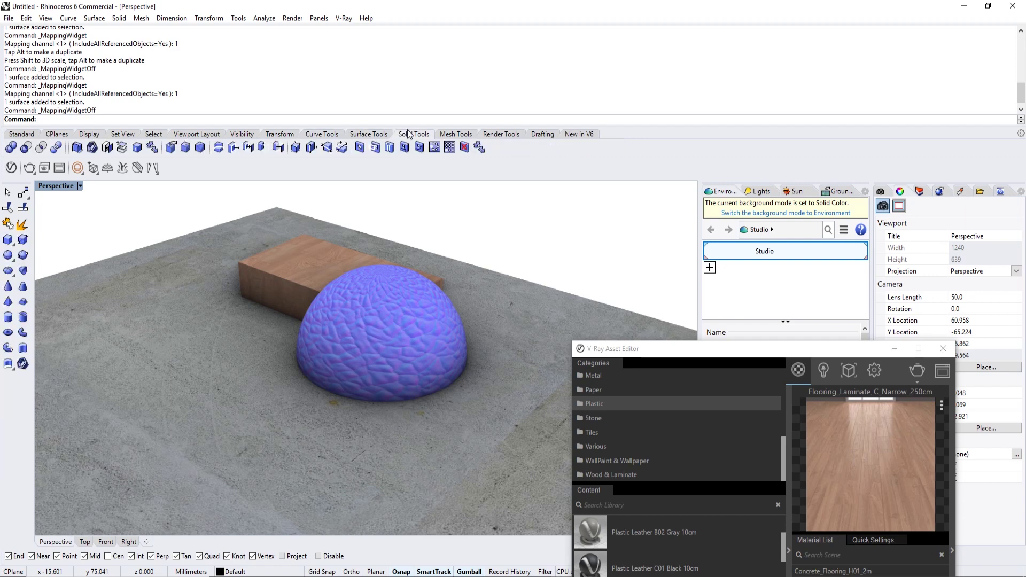
click(495, 134)
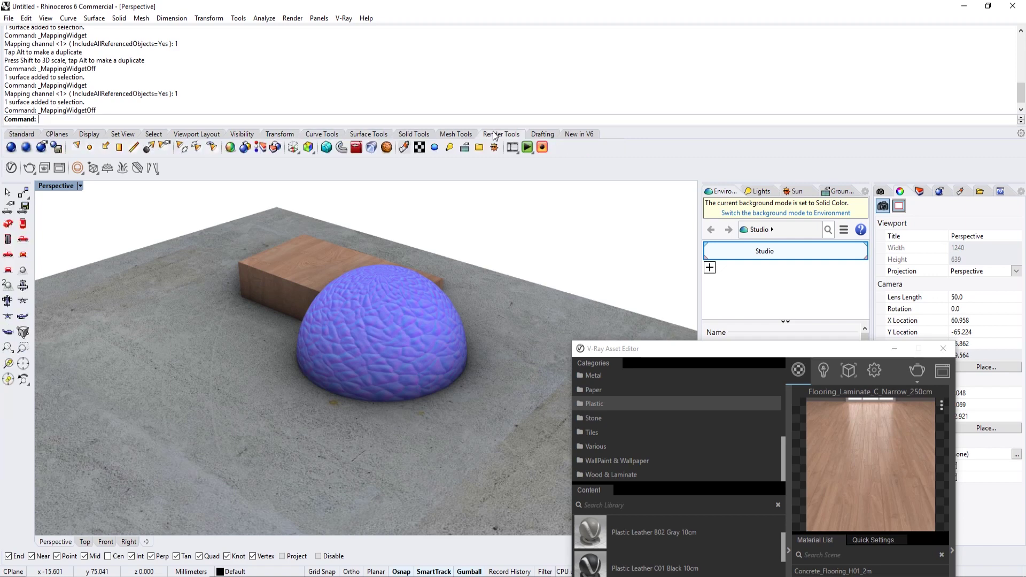
click(518, 152)
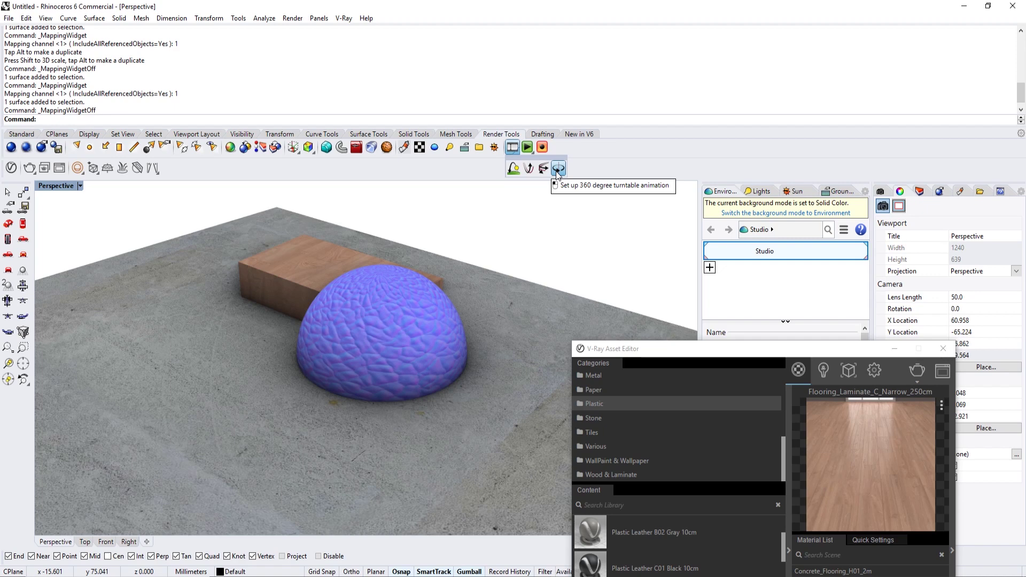
- Draw a closed freeform degree 3 curve on the ground plane around the box and sphere
right_drag(358, 265, 372, 309)
scroll(356, 283, down, 6)
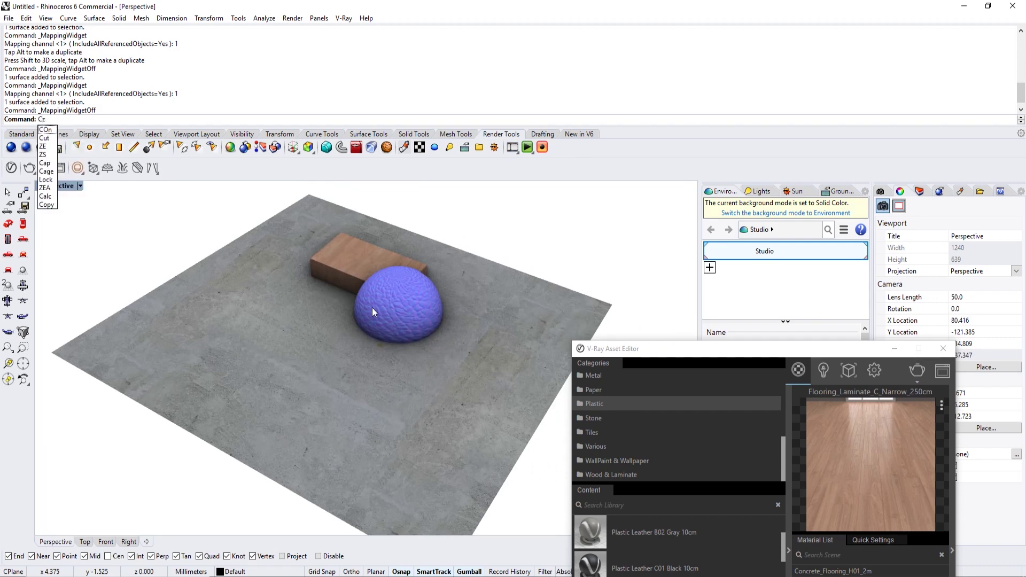
key(BackSpace)
text(v)
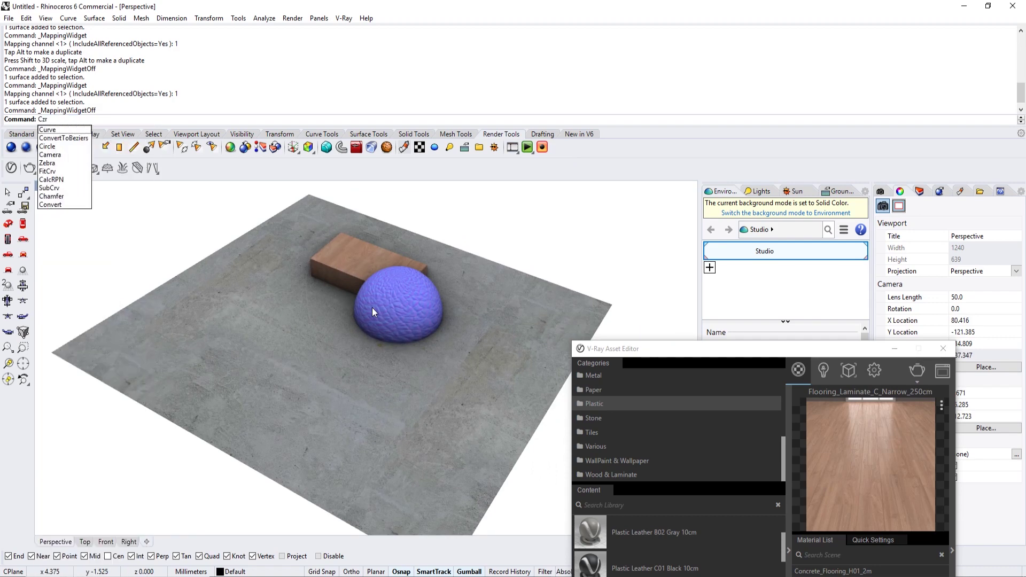
key(BackSpace)
text(r)
key(BackSpace)
text(urve)
key(Return)
click(371, 418)
click(185, 335)
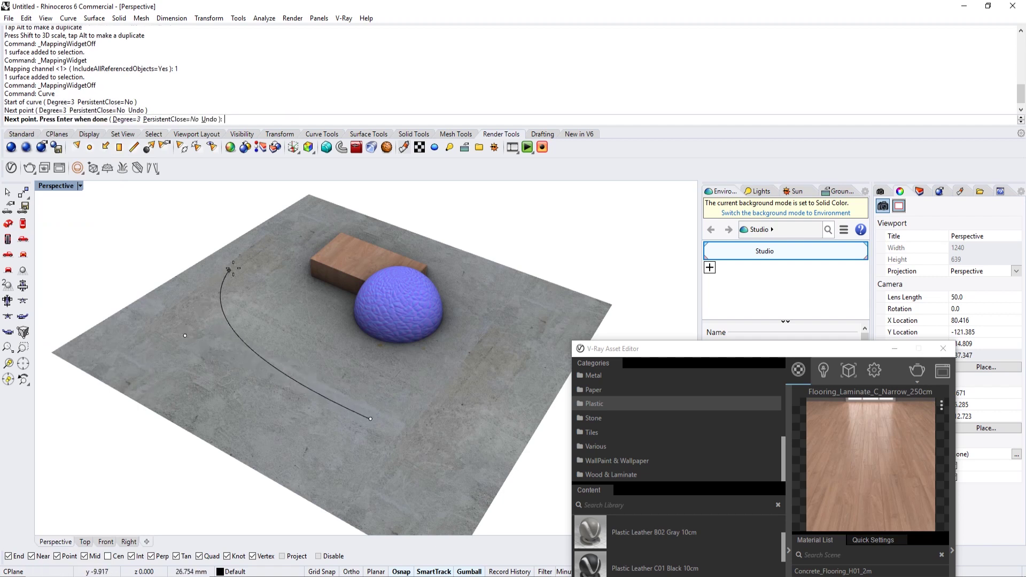
click(266, 244)
click(463, 203)
click(596, 229)
click(524, 390)
click(483, 426)
click(394, 432)
text(c)
key(Return)
scroll(401, 395, down, 4)
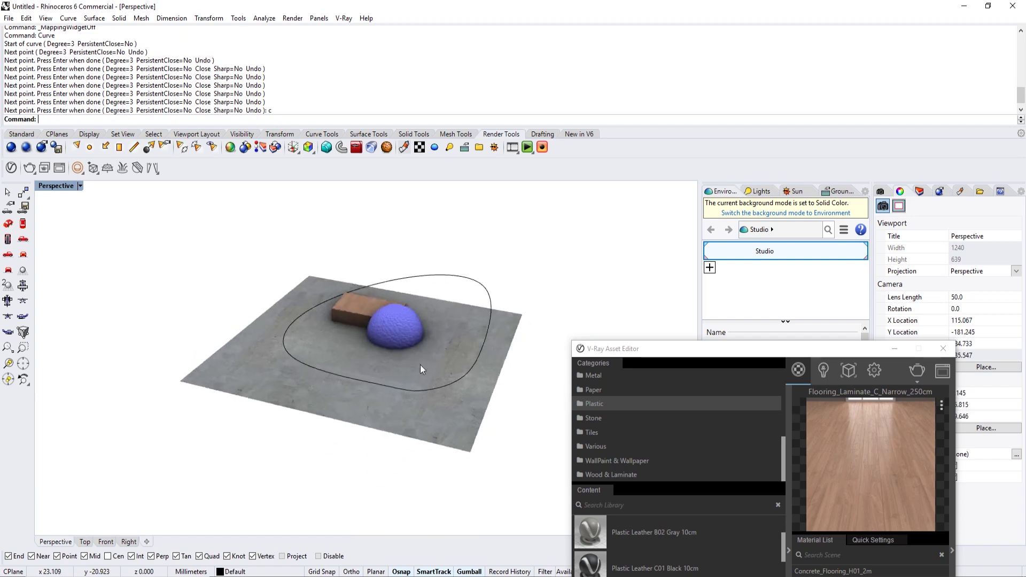
- Shift the closed freeform curve towards the box side so it surrounds the objects more evenly, and deselect it
click(491, 307)
right_drag(491, 307, 486, 285)
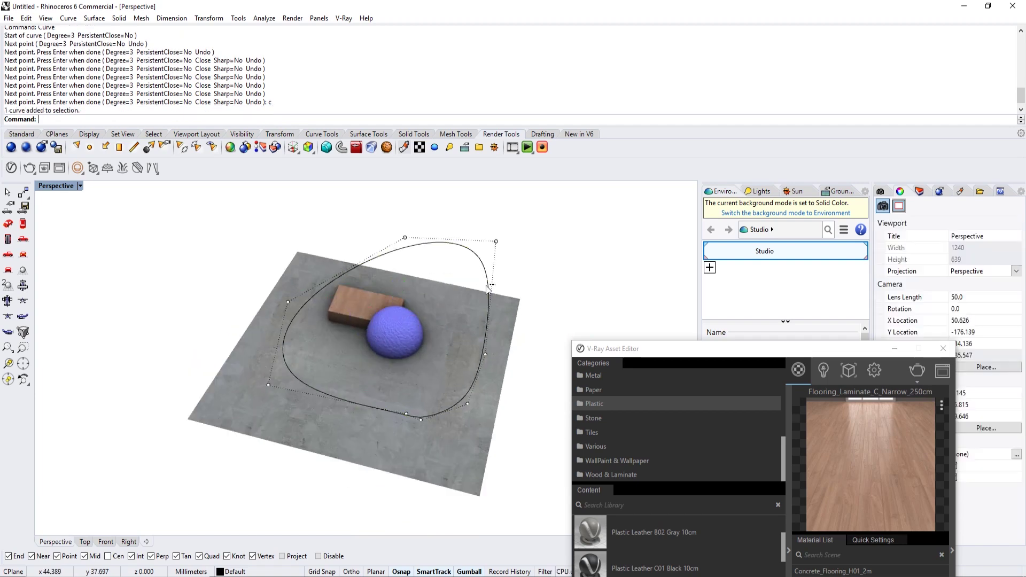
click(486, 286)
drag(432, 321, 403, 325)
key(Escape)
scroll(416, 367, up, 3)
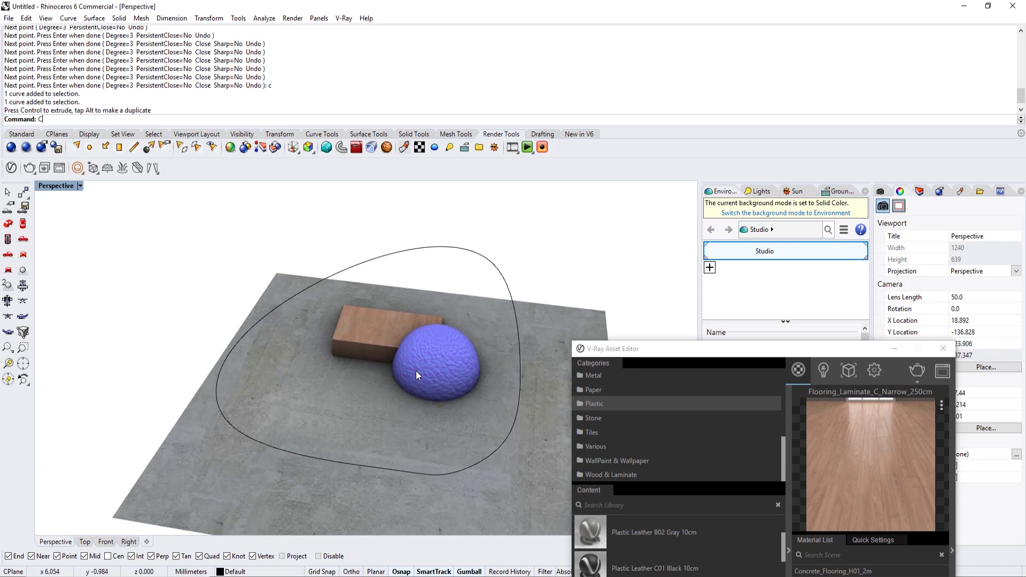
- Draw a circle of about 6 mm radius centred on the midpoint of the box's long base edge beside the sphere
text(Circle)
key(Return)
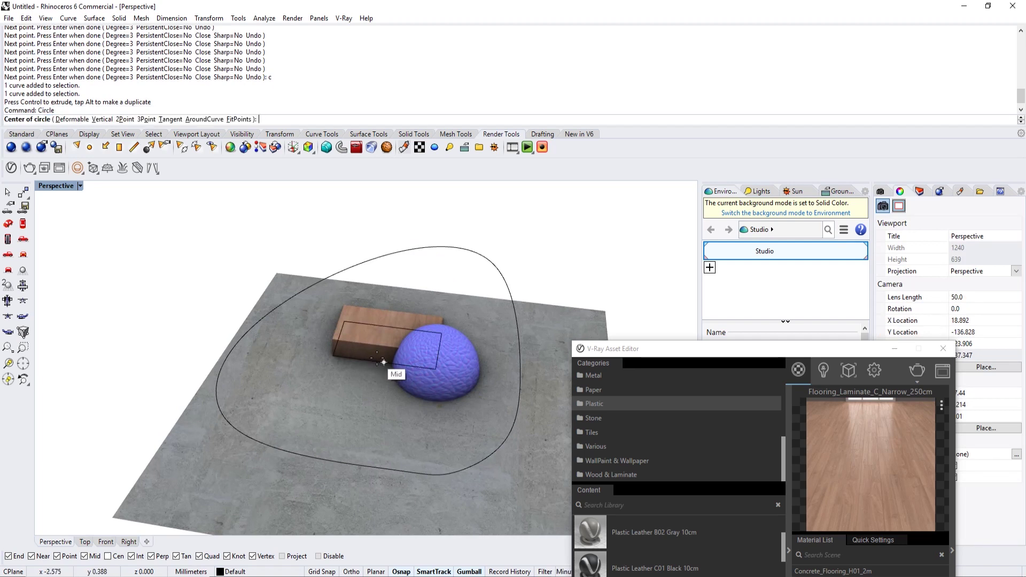
click(384, 364)
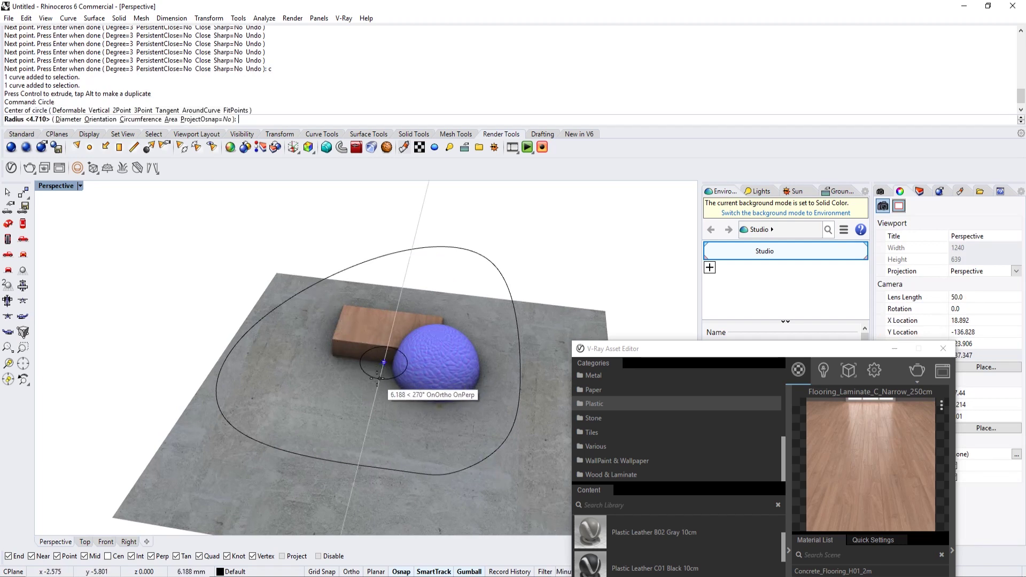
click(403, 374)
- Raise the large closed curve vertically above the box and sphere and deselect it
click(504, 276)
right_drag(513, 337, 489, 294)
drag(392, 305, 376, 241)
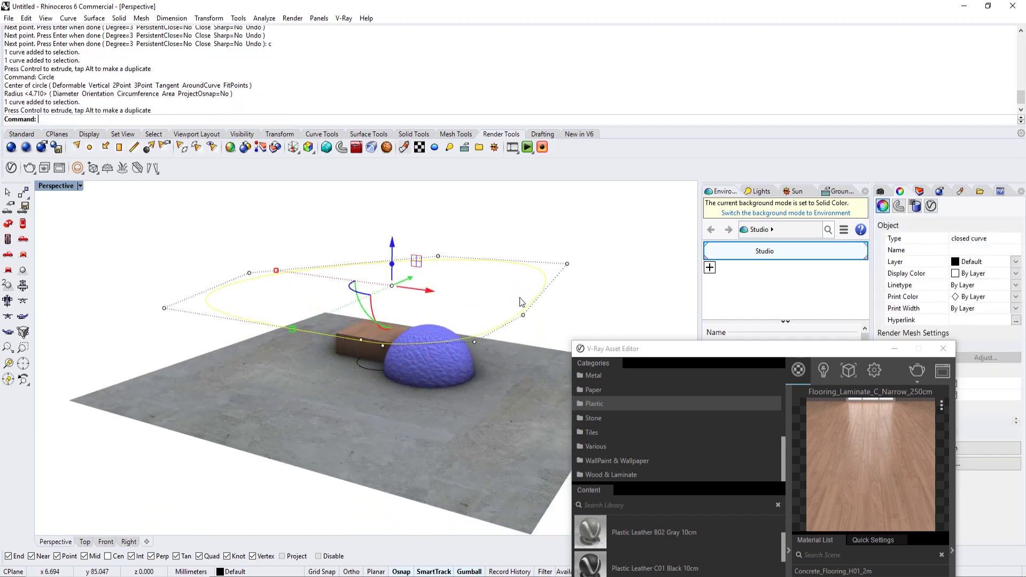
right_drag(400, 309, 406, 388)
click(489, 235)
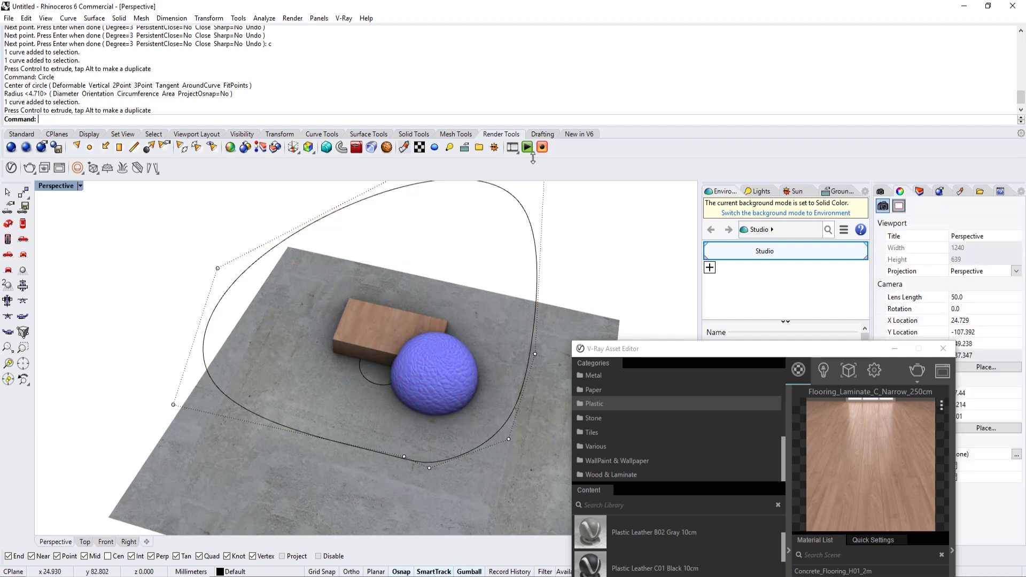
- Set up a path animation with the large curve as camera path and the circle as target path, using 100 jpg wireframe frames in Perspective
click(517, 152)
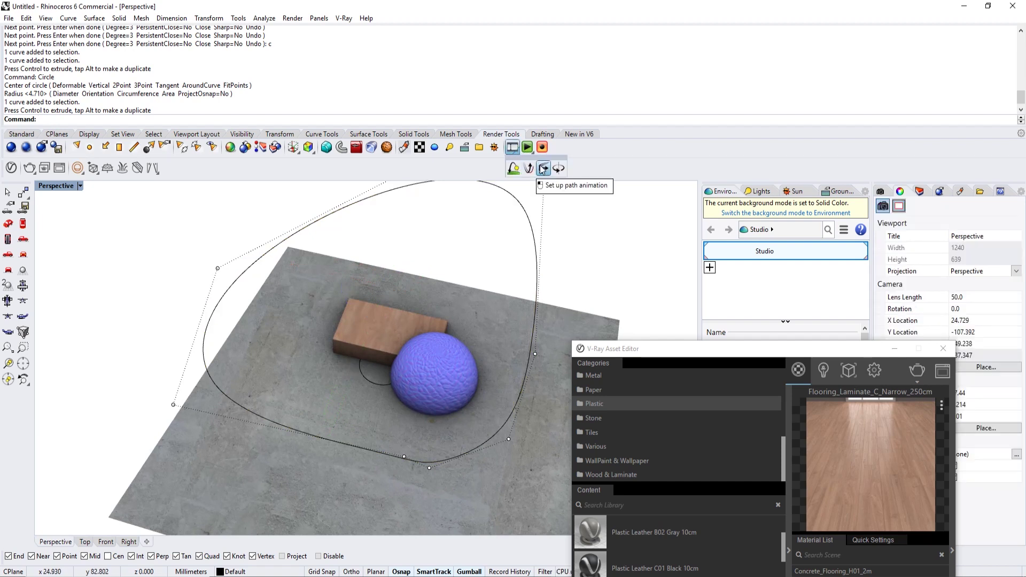
click(543, 169)
click(271, 243)
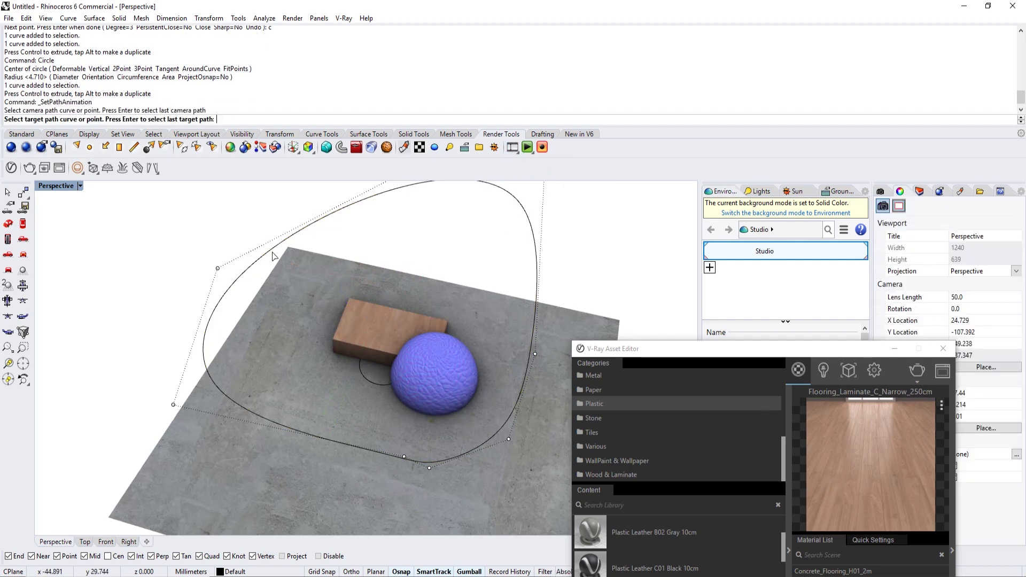
click(369, 378)
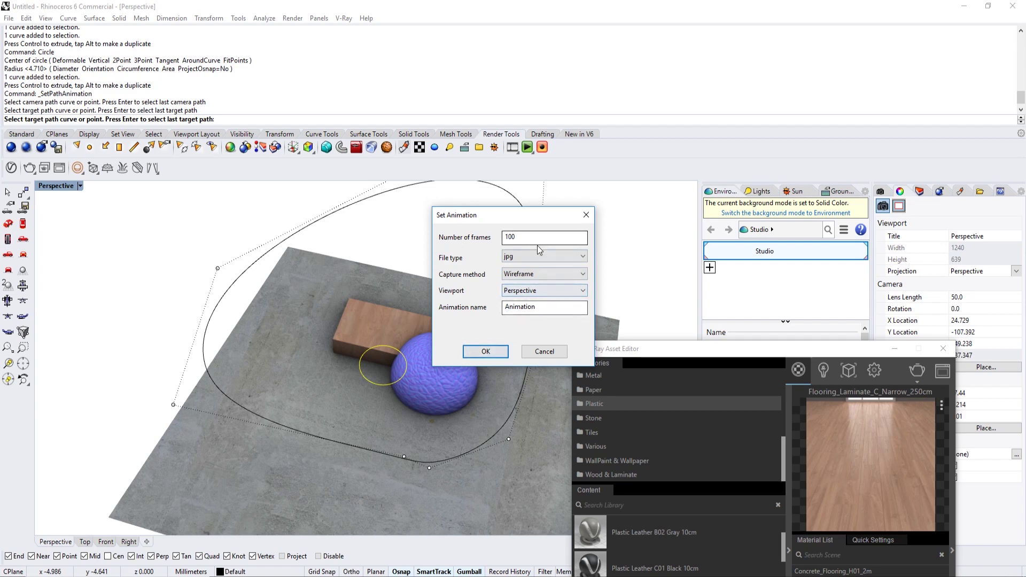
click(486, 352)
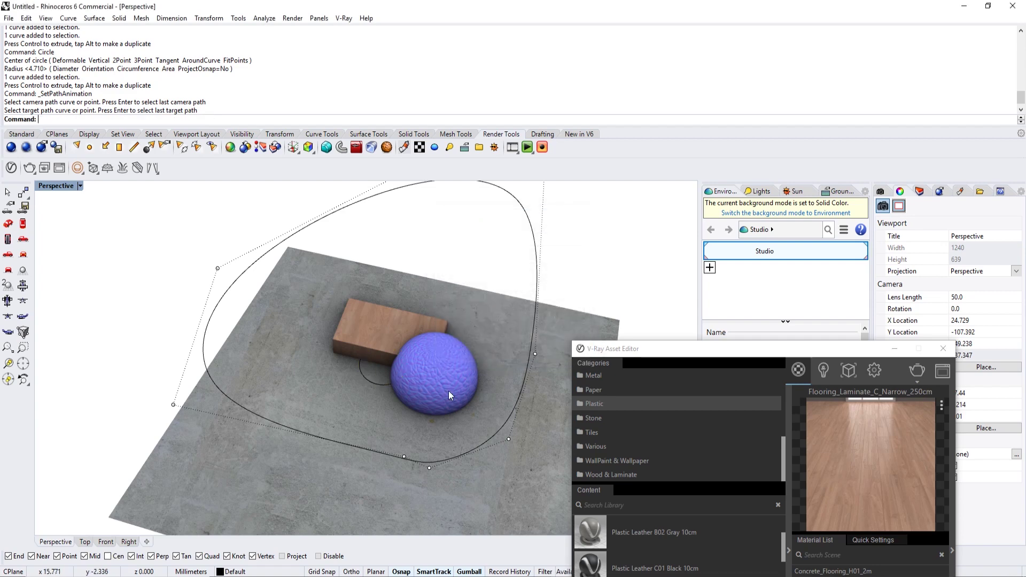
- Move the V-Ray Asset Editor further out of the viewport and preview the camera path animation several times
click(725, 348)
drag(725, 346, 754, 384)
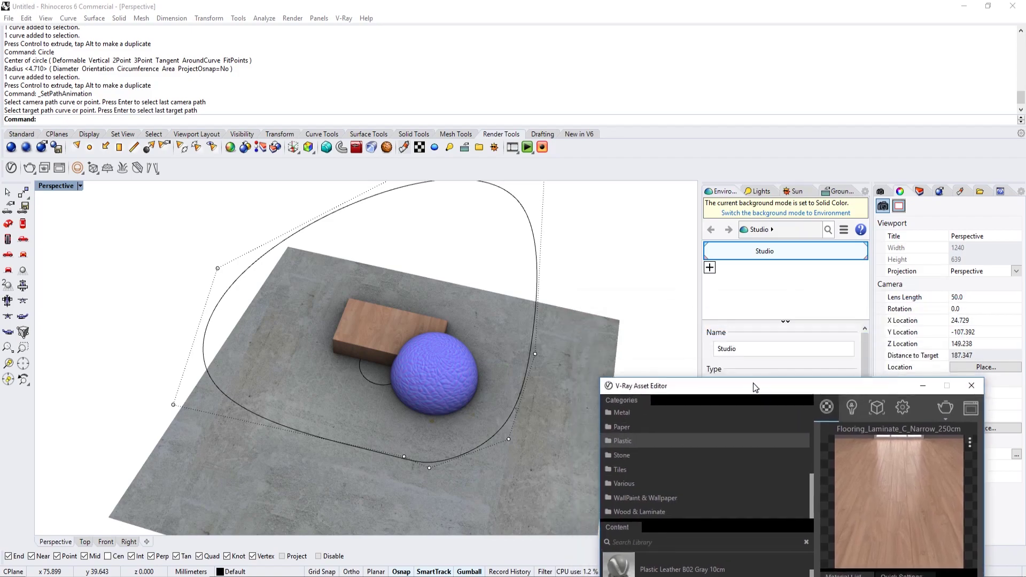
click(526, 150)
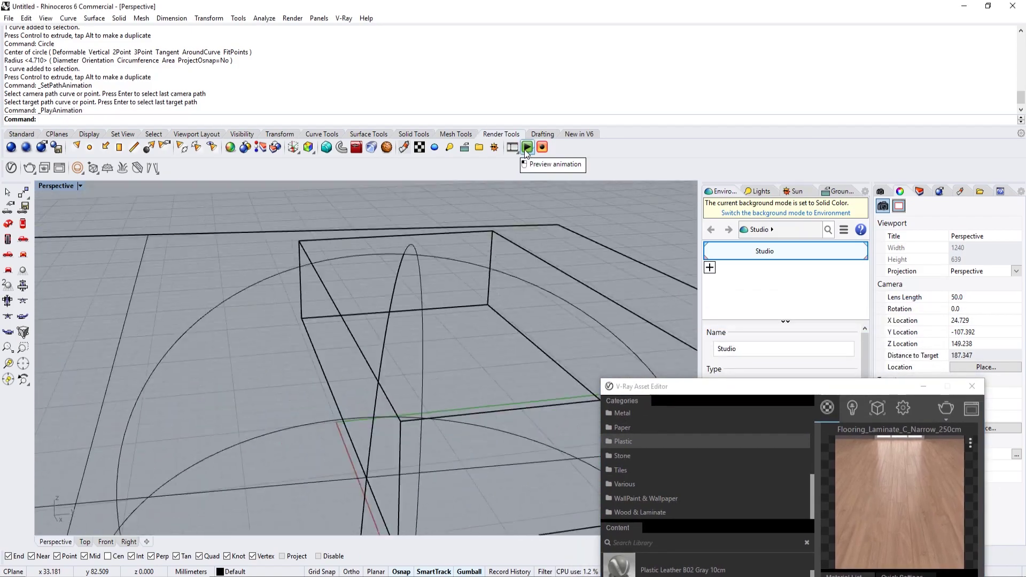
click(526, 149)
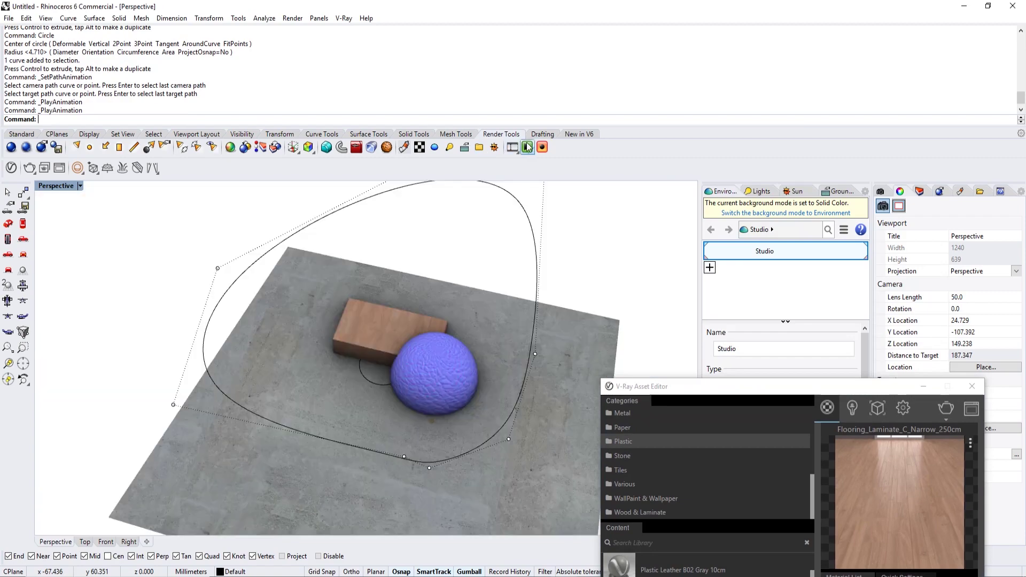
click(527, 148)
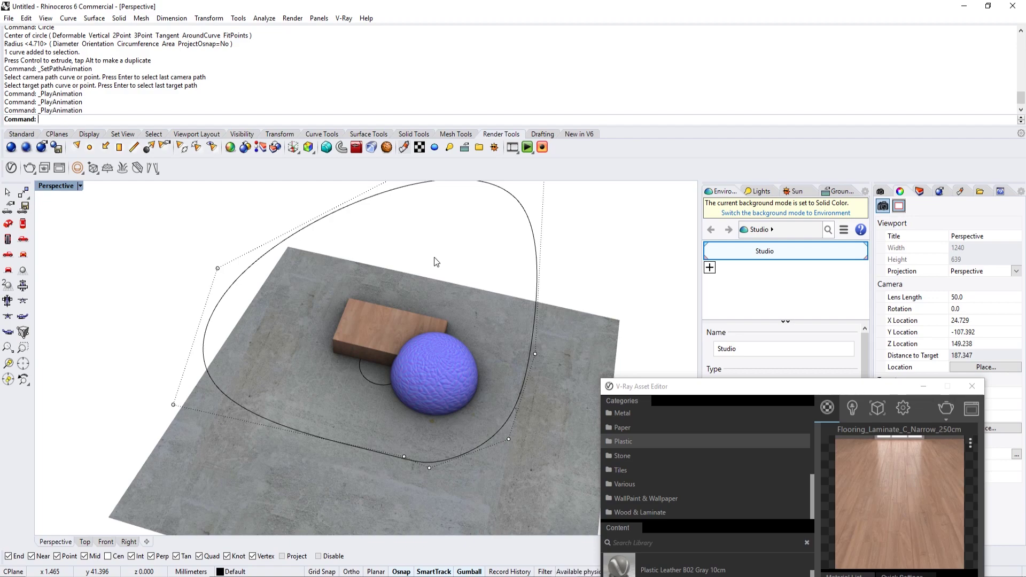
click(527, 148)
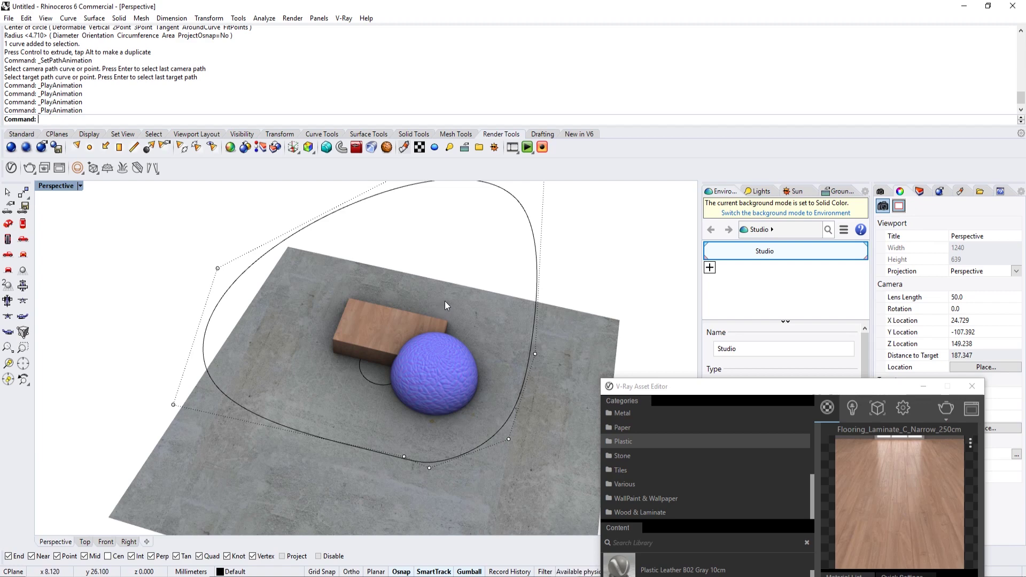
- Scale the ground surface up so it extends well beyond the camera path curve, and deselect it
right_drag(444, 300, 474, 259)
right_drag(475, 300, 451, 371)
click(486, 405)
drag(358, 403, 307, 496)
click(476, 290)
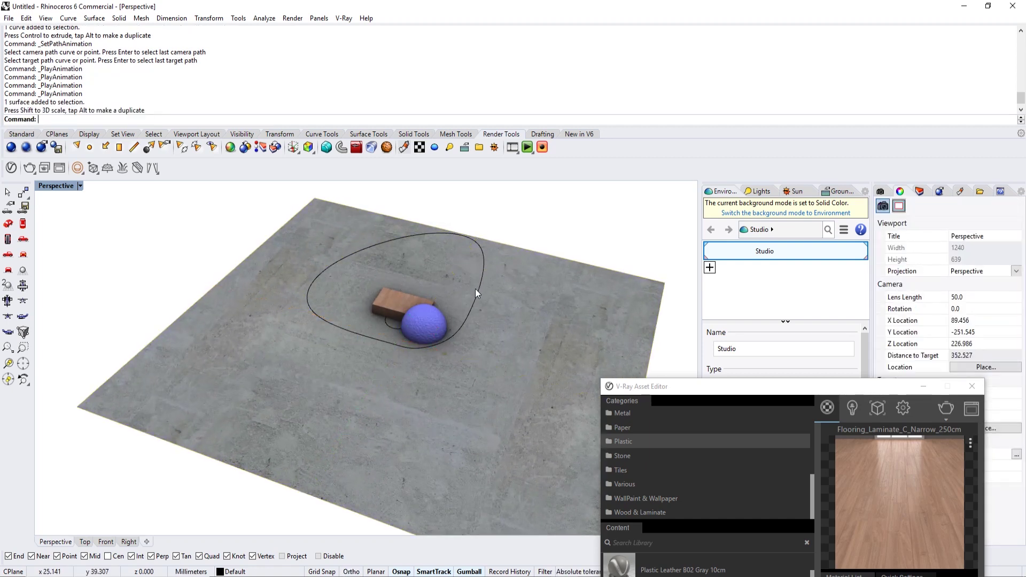
- Scale the camera path curve up around the box and sphere, and preview the camera path animation
drag(364, 337, 347, 366)
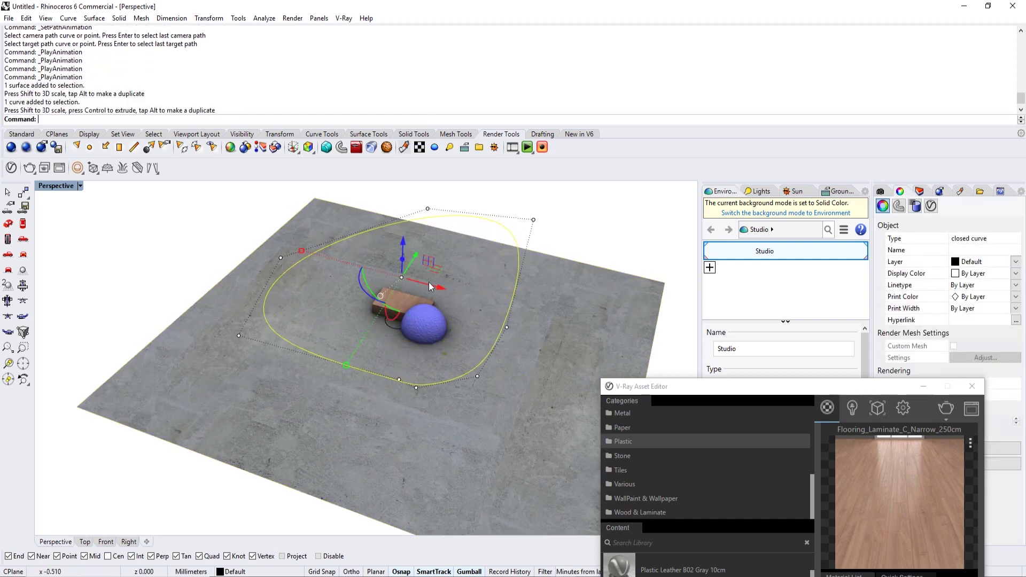
key(Escape)
click(518, 153)
click(528, 147)
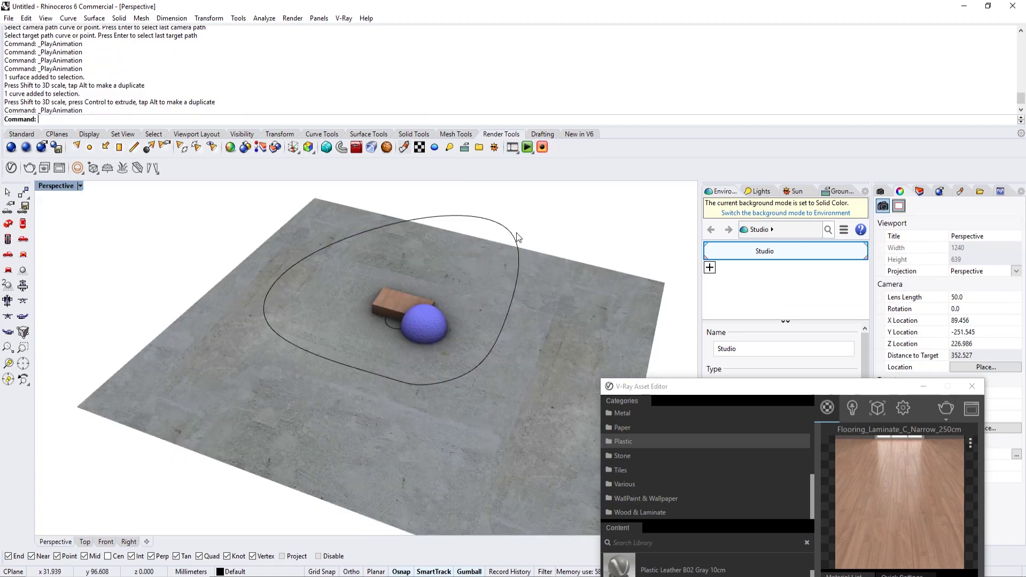
click(514, 234)
key(Escape)
- Set up the path animation again with the enlarged curve as camera path and the circle as target path, using 100 jpg wireframe frames, and preview it
click(517, 152)
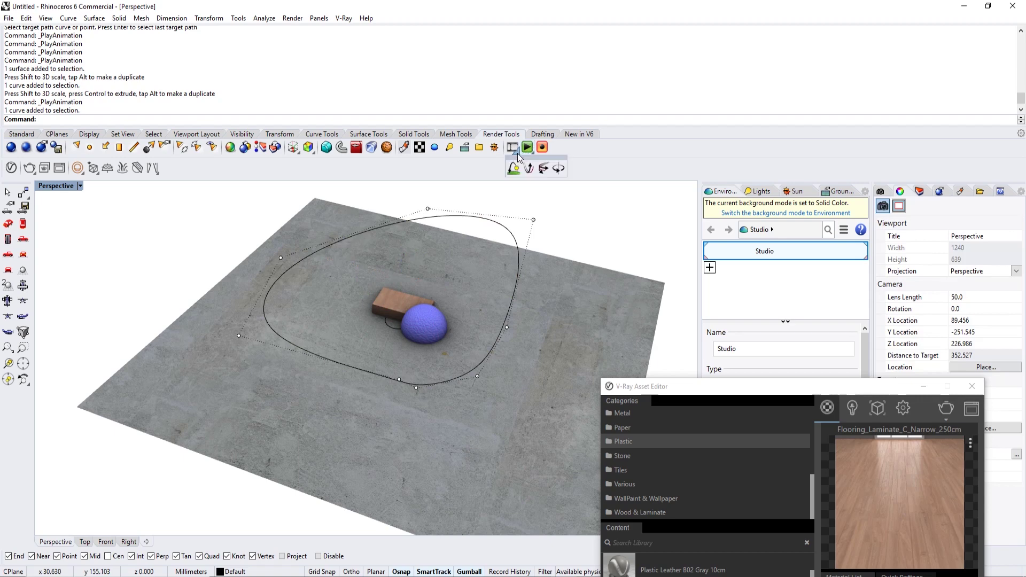
click(543, 169)
click(405, 222)
click(396, 320)
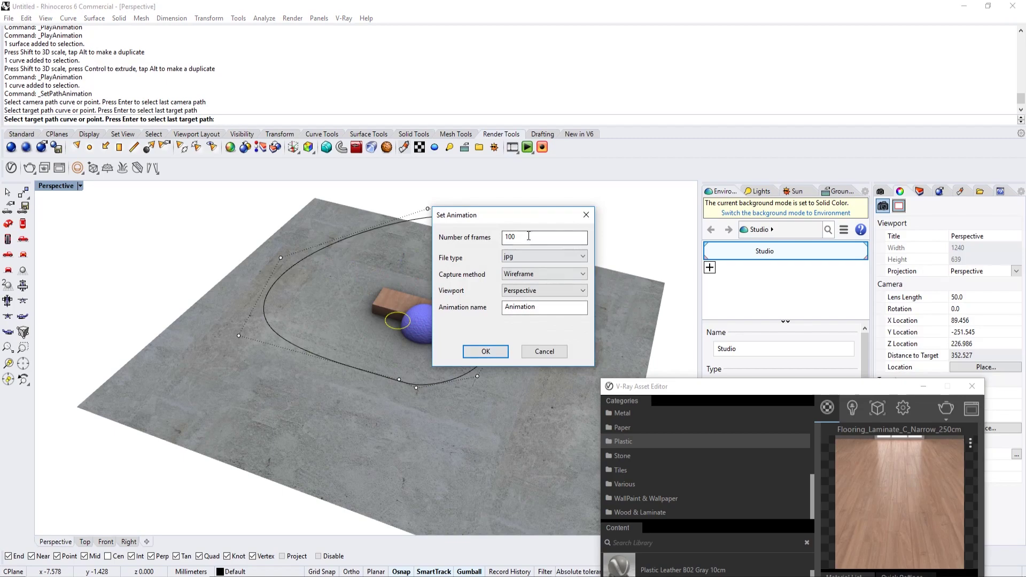
click(485, 351)
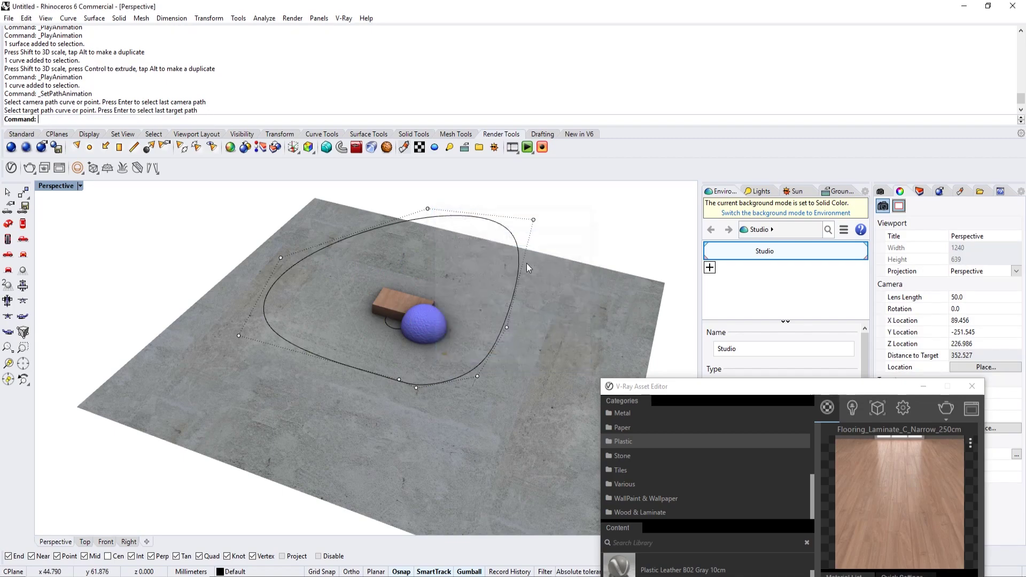
click(527, 147)
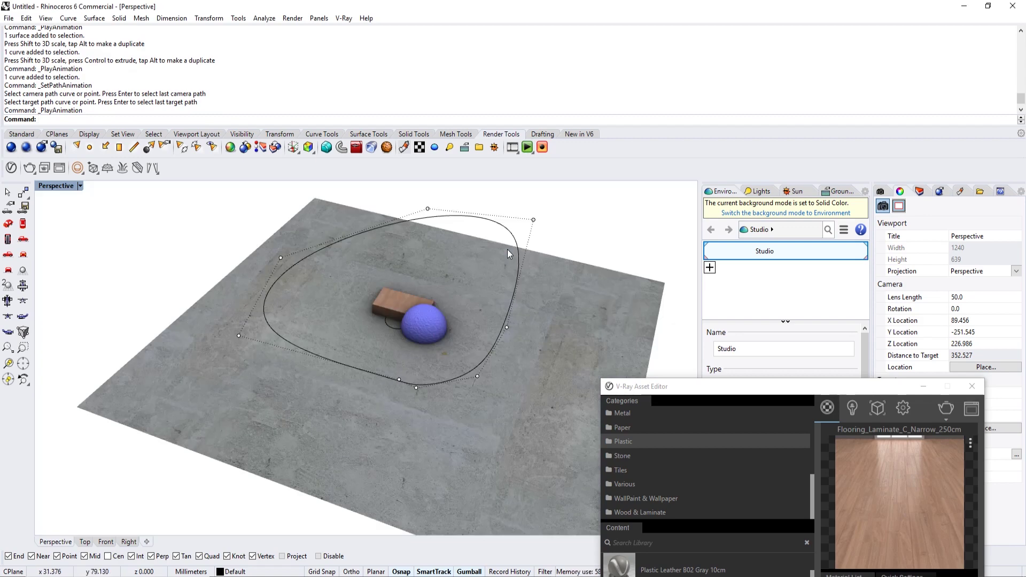
- Look over the scene, and view the example animation ezgif.com-gif-maker.gif in the Photos window before closing it
scroll(398, 335, up, 4)
right_drag(396, 338, 410, 321)
scroll(409, 321, down, 4)
scroll(410, 321, up, 4)
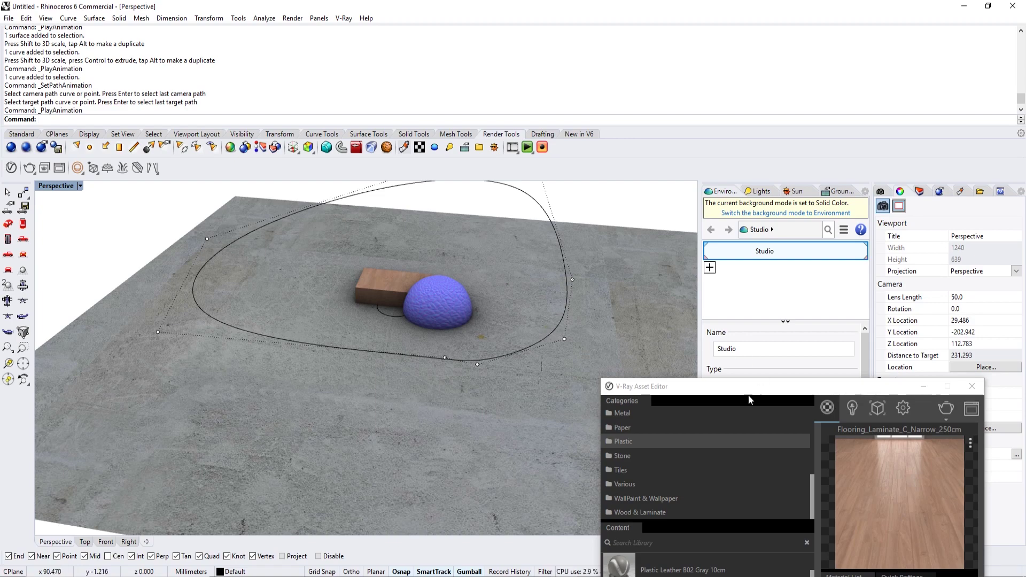
click(604, 576)
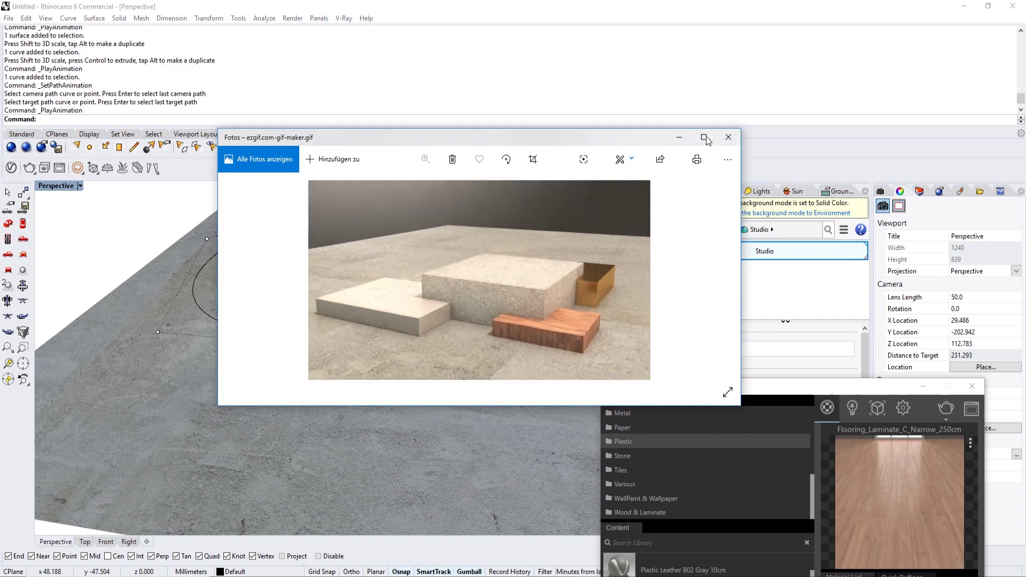
click(728, 138)
- Turn off progressive rendering in the V-Ray render settings, set the quality to Draft, and render the scene
drag(746, 396, 800, 195)
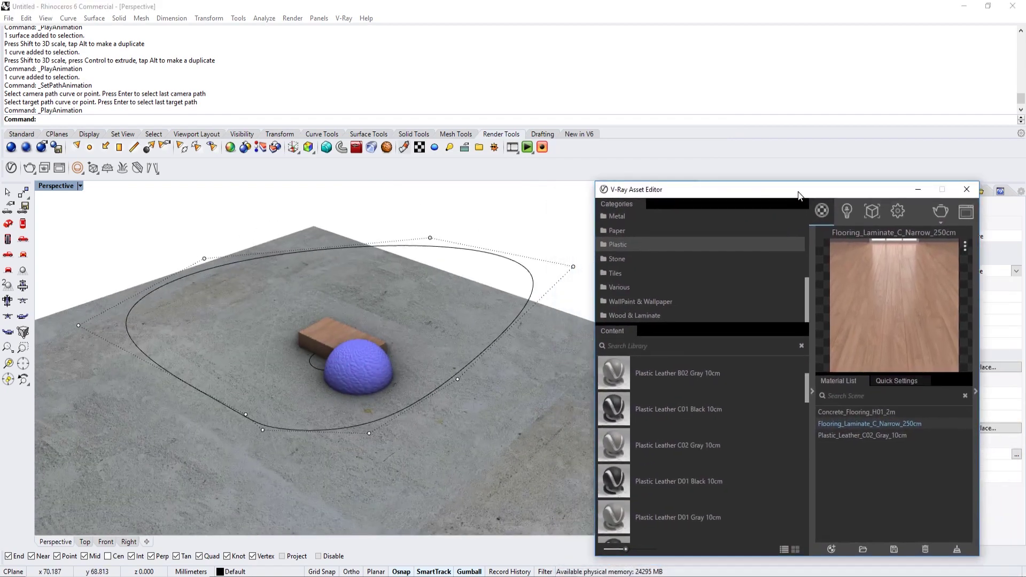
click(909, 213)
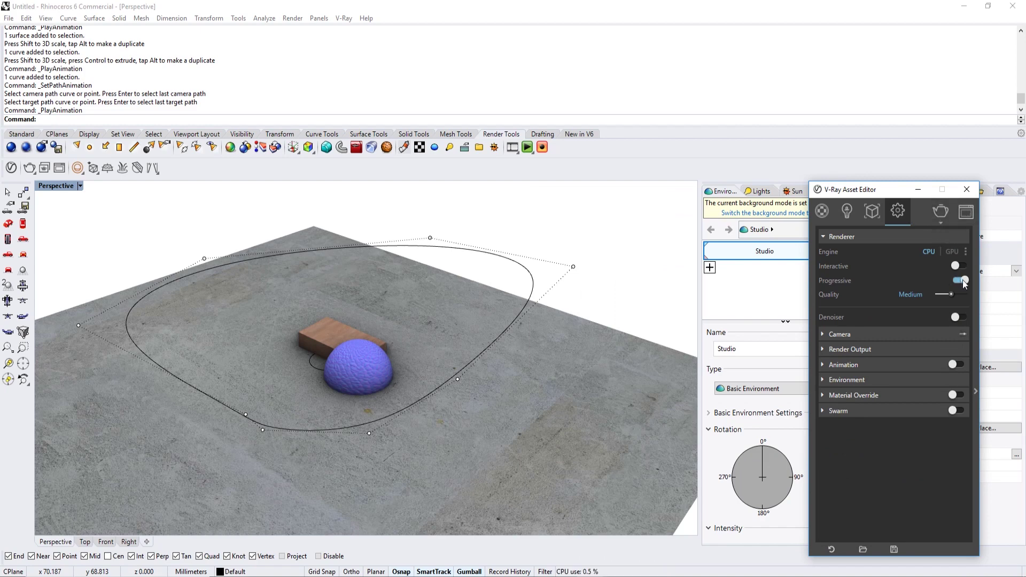
drag(955, 292, 941, 295)
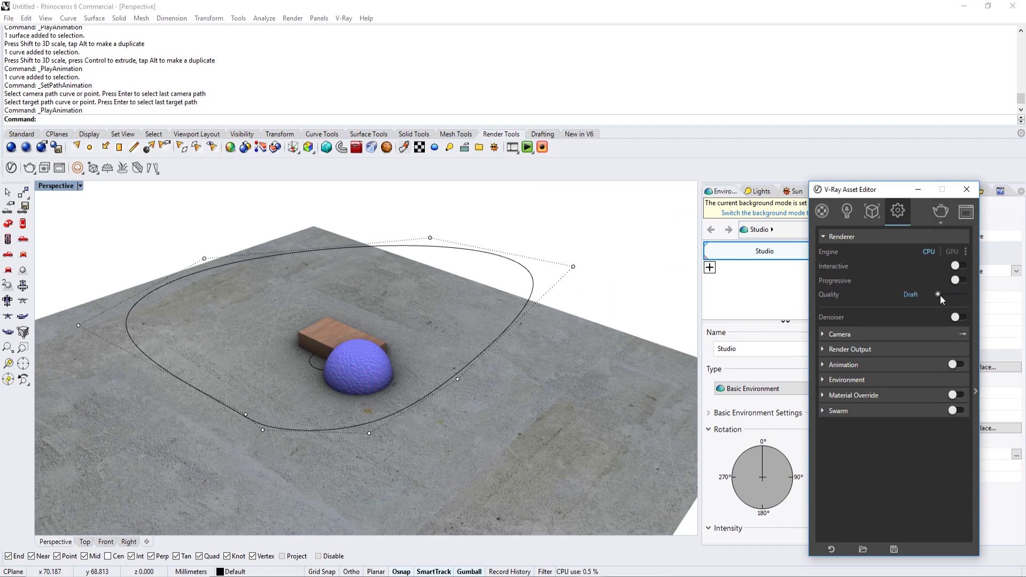
click(942, 211)
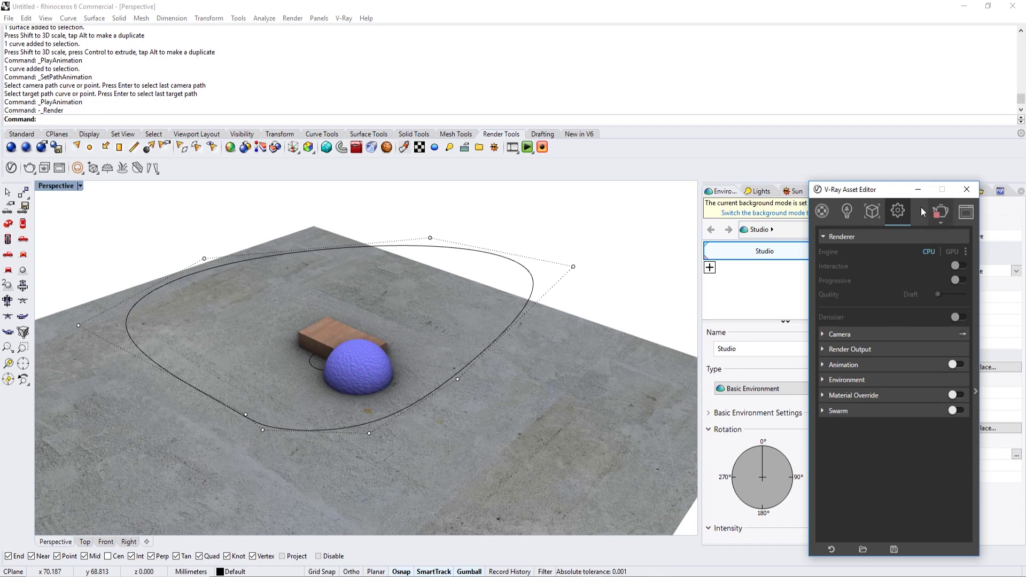
- Expand the advanced V-Ray render settings, move the Asset Editor aside, and bring up the V-Ray frame buffer
click(976, 266)
drag(936, 197, 682, 220)
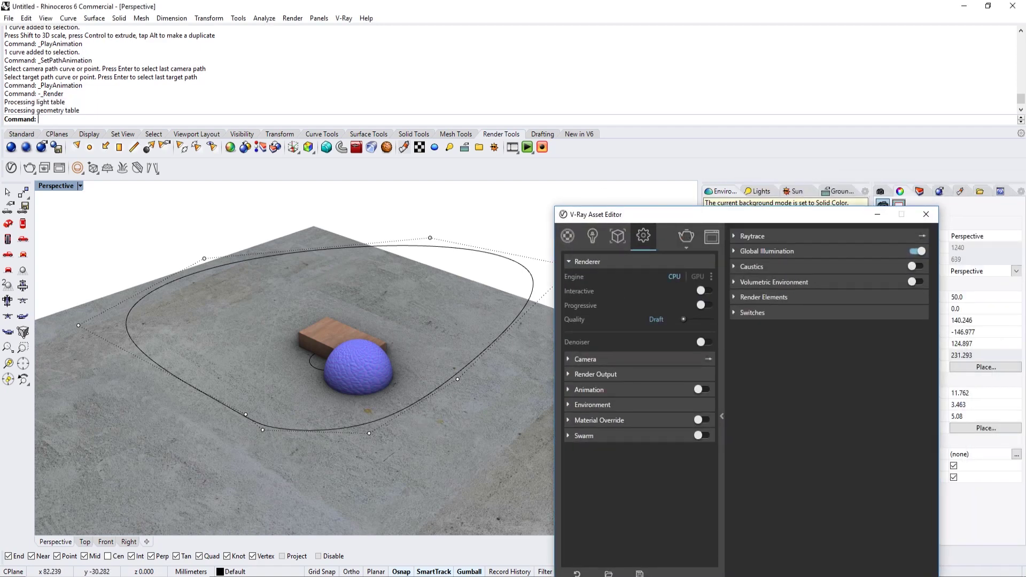
mouse_move(561, 571)
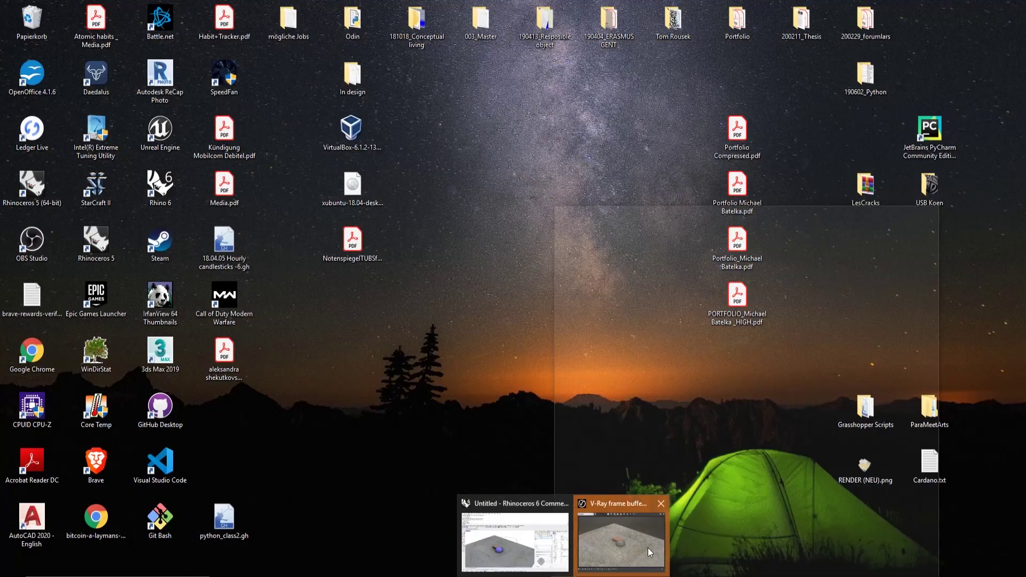
click(648, 548)
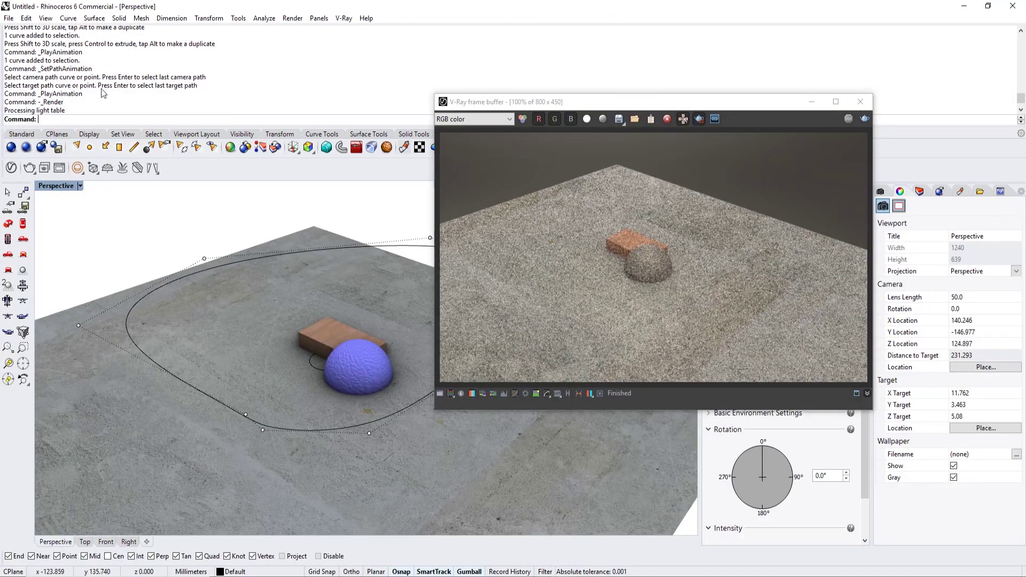
- Show the V-Ray Asset Editor again and set the render quality to Low
click(245, 147)
drag(332, 249, 335, 249)
click(681, 276)
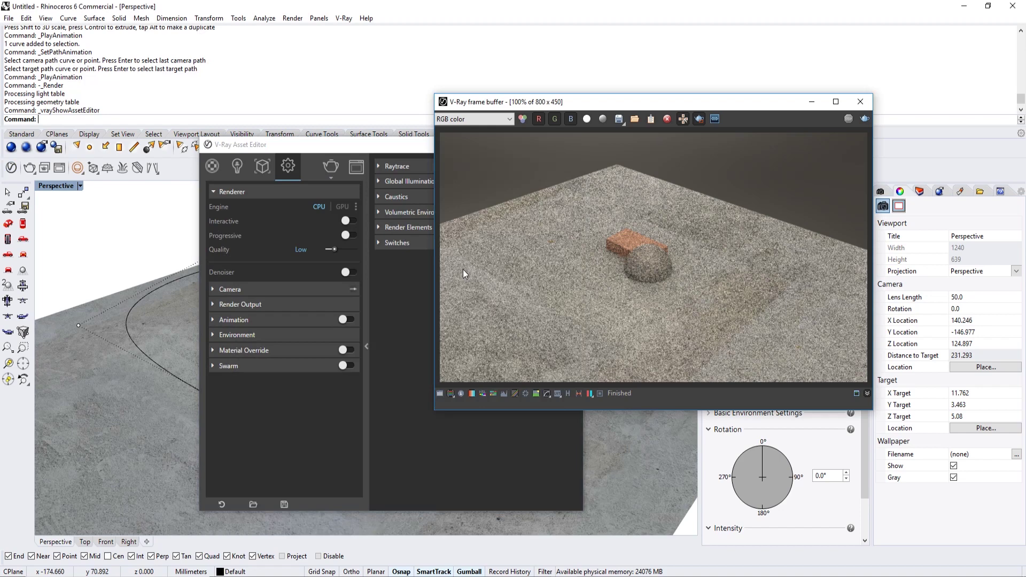
- Enable the Rhino Document Sun in V-Ray, with intensity multiplier 0,058 and size multiplier 3,6
click(237, 167)
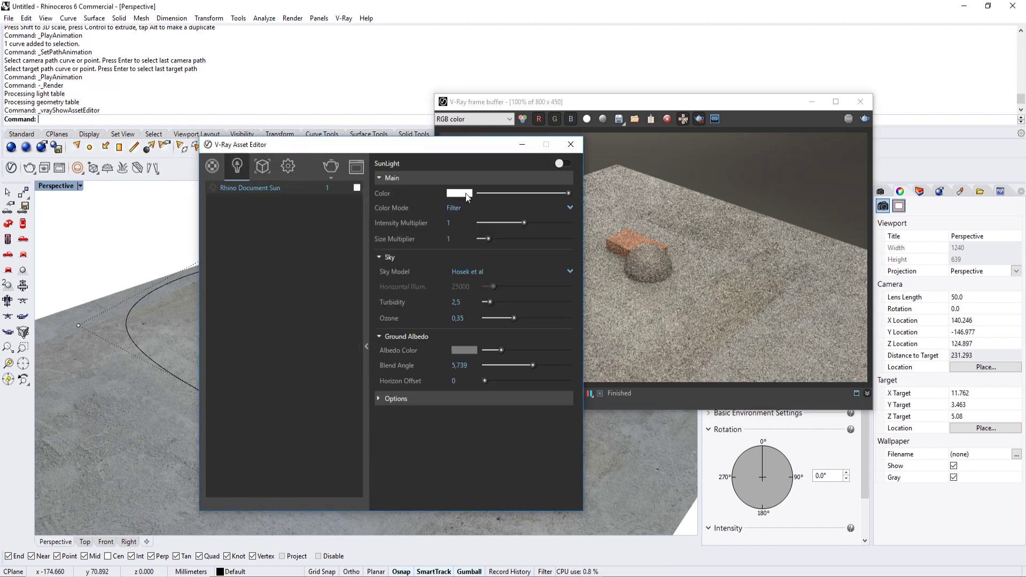
click(560, 162)
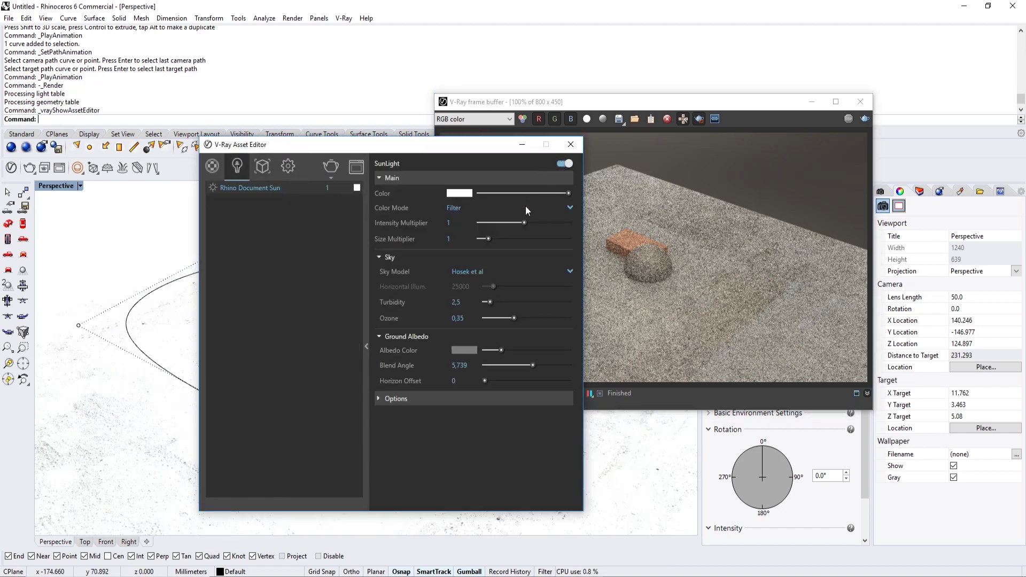
click(494, 222)
drag(495, 224, 484, 221)
click(501, 239)
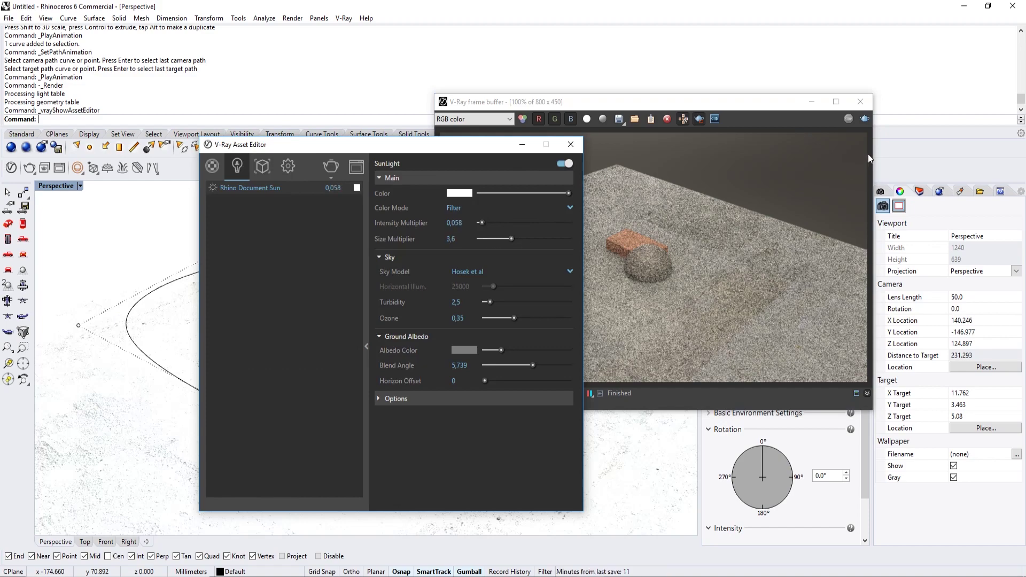
- Render the scene with the sun, examine the box and sphere up close, and minimize the frame buffer and Asset Editor
click(866, 118)
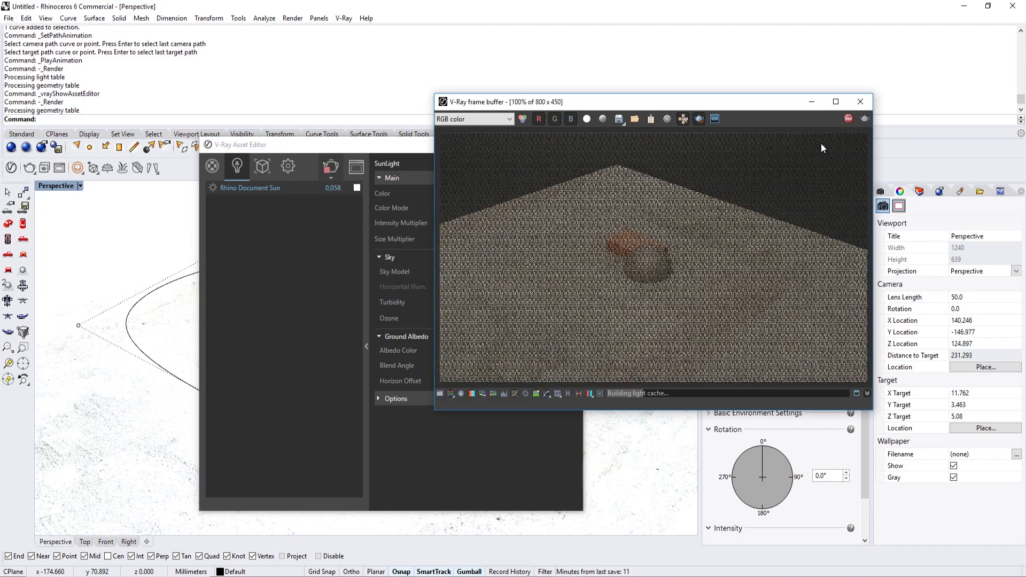
scroll(658, 266, up, 1)
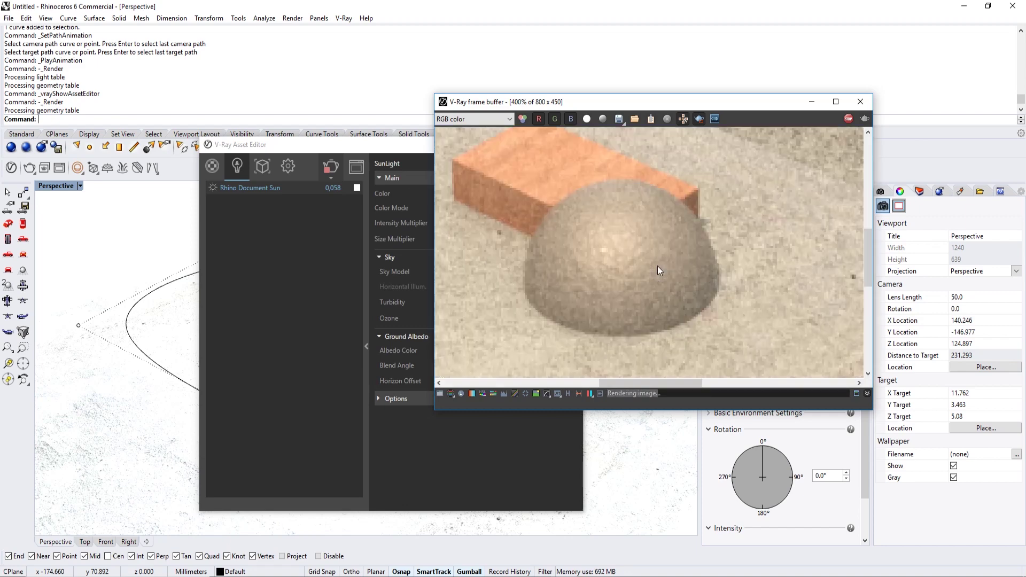
scroll(657, 266, down, 1)
scroll(657, 271, up, 1)
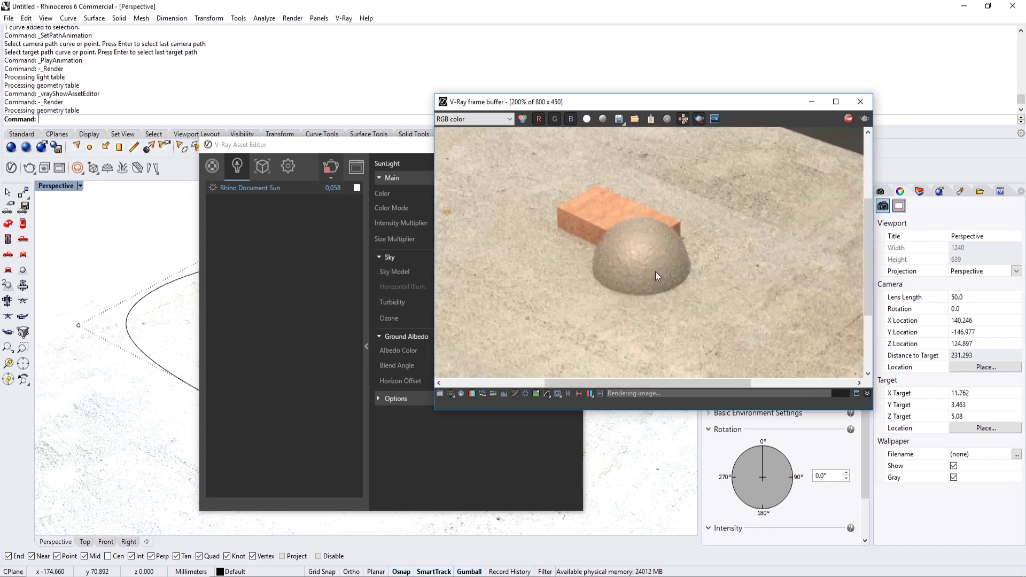
scroll(655, 272, down, 1)
click(812, 101)
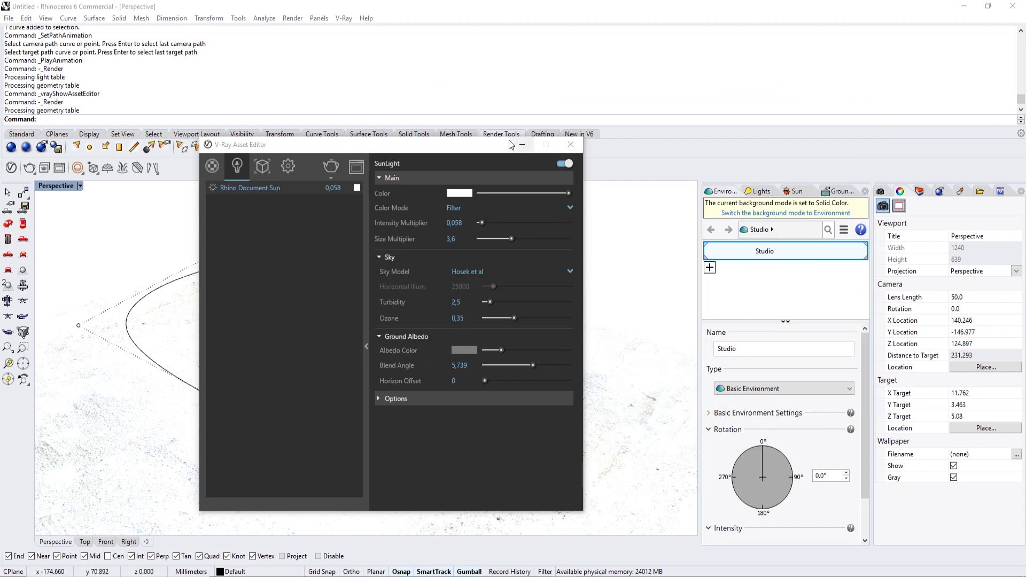
click(520, 144)
- Select the box and sphere together and duplicate them as groups on the ground by copying and pasting
click(345, 388)
shift+click(369, 338)
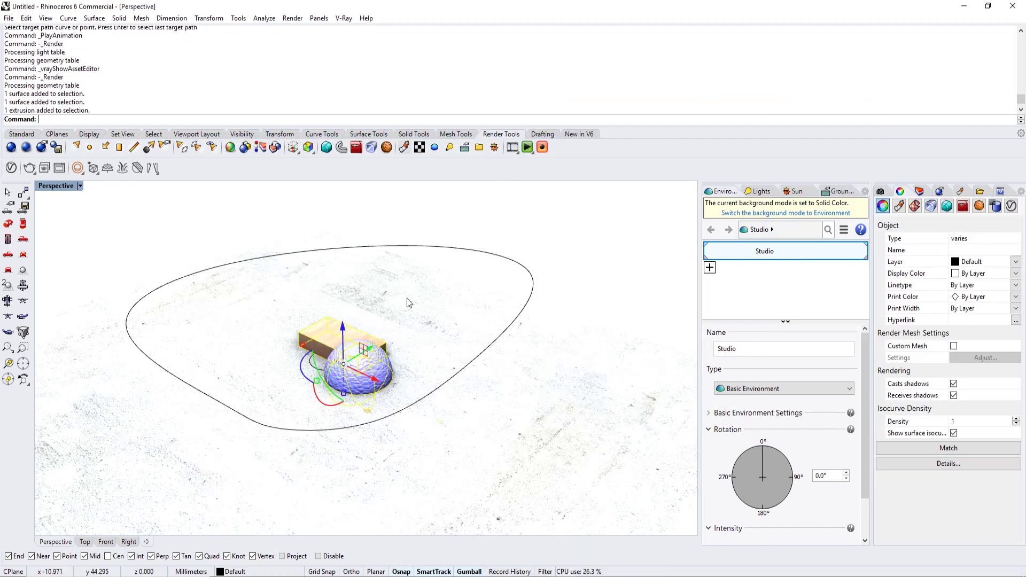
scroll(377, 315, down, 3)
drag(374, 325, 477, 354)
key(alt)
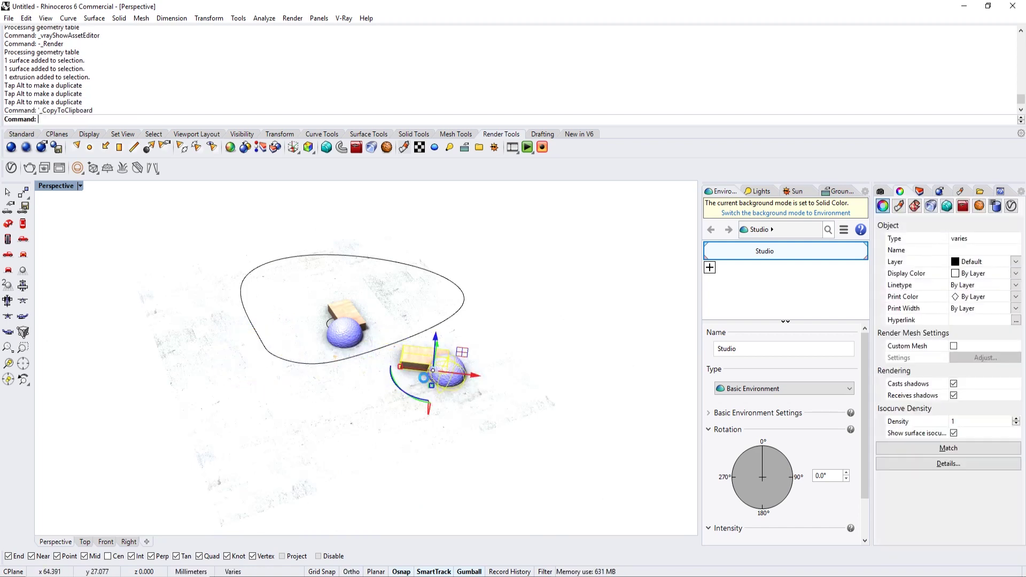
key(ctrl+c)
key(ctrl+z)
key(ctrl+v)
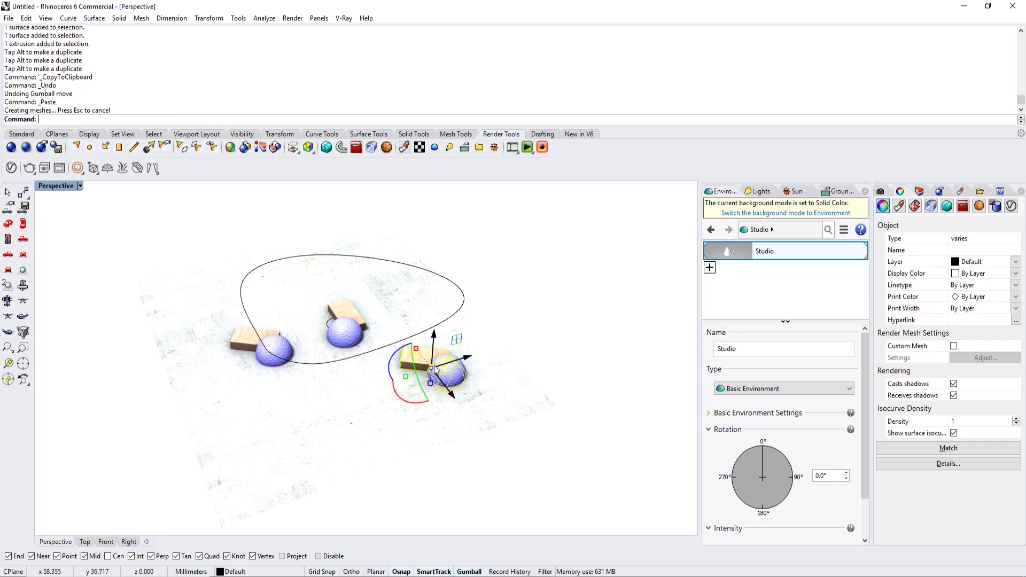
- Move and rotate the duplicated box and sphere groups to separate spots along the edge of the camera path curve
right_drag(464, 364, 419, 359)
drag(377, 369, 403, 355)
right_drag(451, 382, 532, 429)
drag(468, 357, 244, 357)
drag(210, 391, 218, 320)
drag(206, 262, 193, 307)
click(225, 358)
right_drag(225, 358, 399, 344)
- Select the original box inside the camera path curve and duplicate it beside itself
scroll(350, 321, up, 2)
click(291, 342)
click(280, 363)
click(308, 369)
click(339, 349)
click(426, 351)
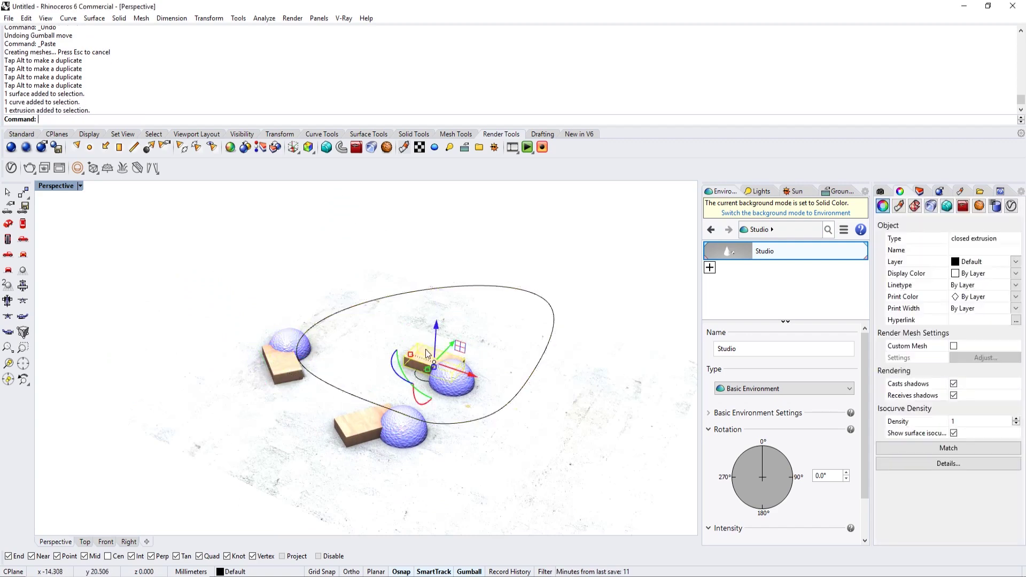
alt+drag(428, 354, 399, 360)
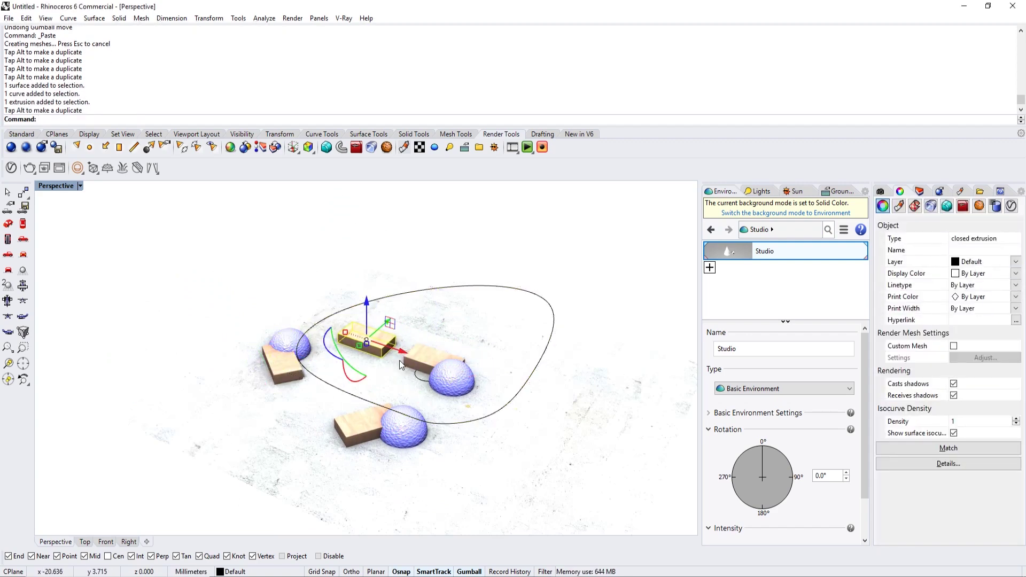
key(Return)
key(Escape)
- Copy the duplicated box to three more positions inside the camera path curve
text(Cioy)
key(BackSpace)
key(BackSpace)
key(BackSpace)
text(opy)
key(Return)
click(428, 332)
click(649, 462)
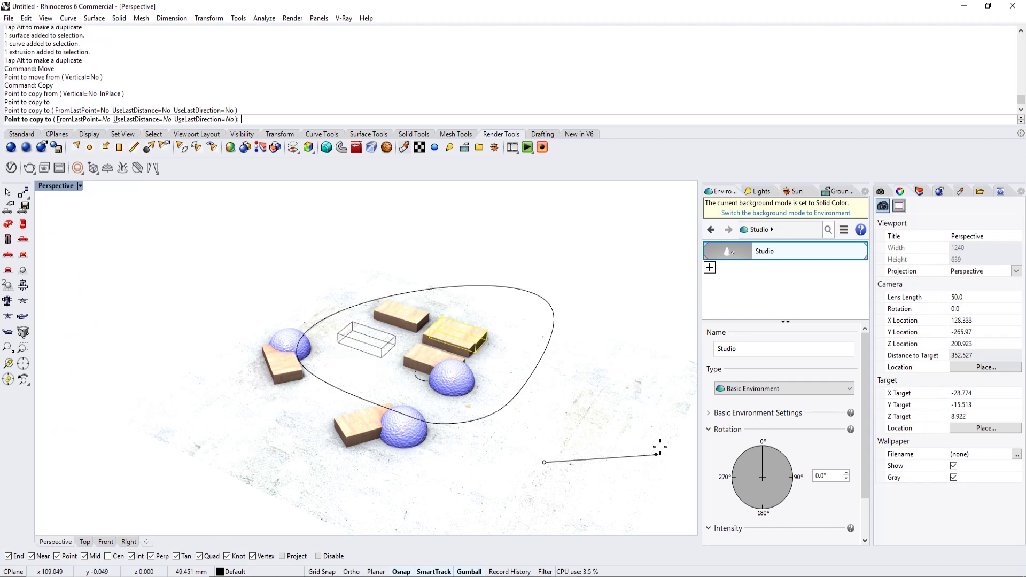
click(665, 415)
key(Return)
- Copy the original sphere to three positions around the front side of the camera path curve
click(471, 391)
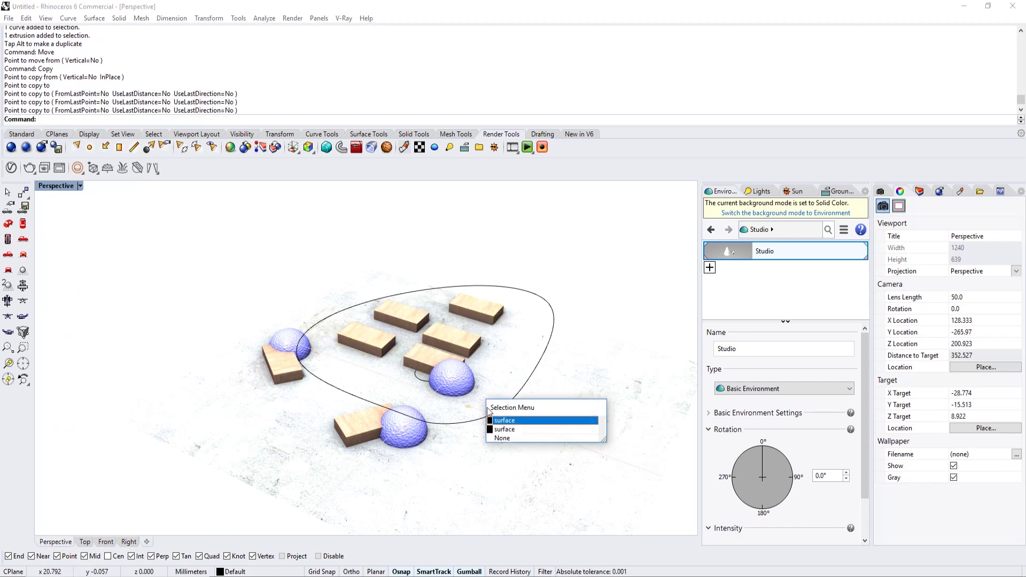
click(516, 430)
key(Return)
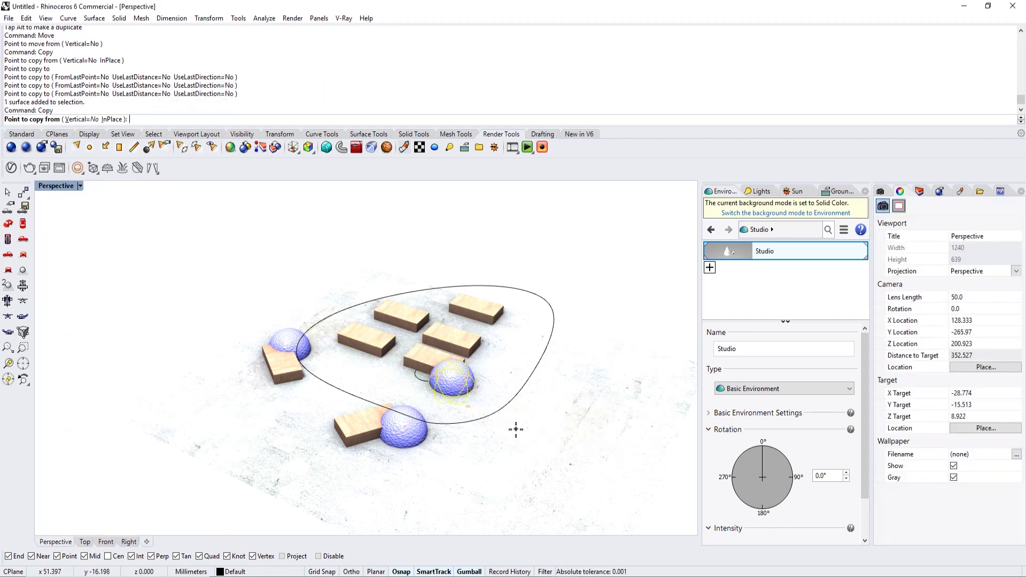
click(517, 429)
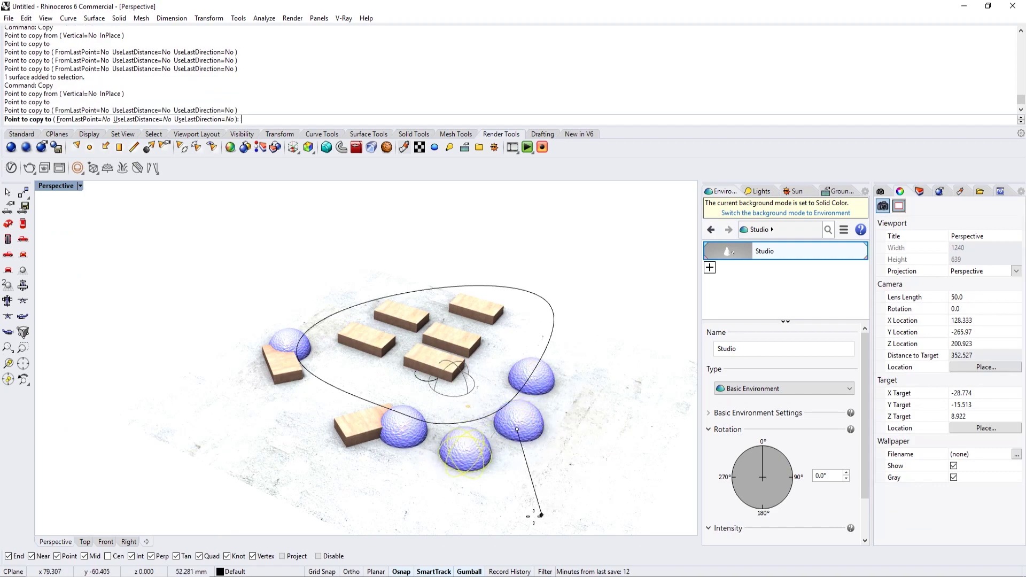
click(457, 459)
click(450, 384)
key(Return)
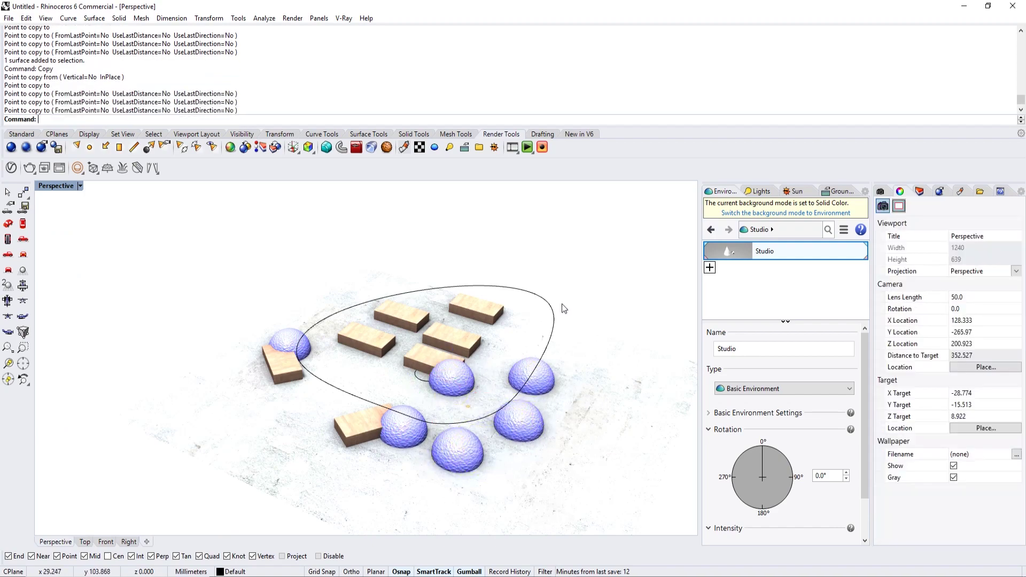
- Preview the camera path animation, and scale the ground surface up until it extends far beyond all the objects
click(528, 149)
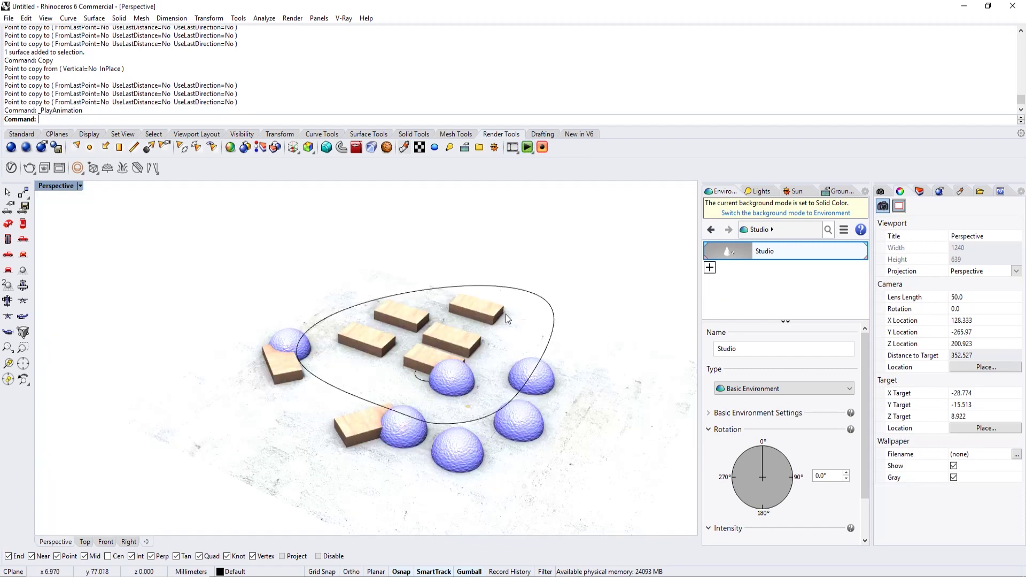
click(598, 381)
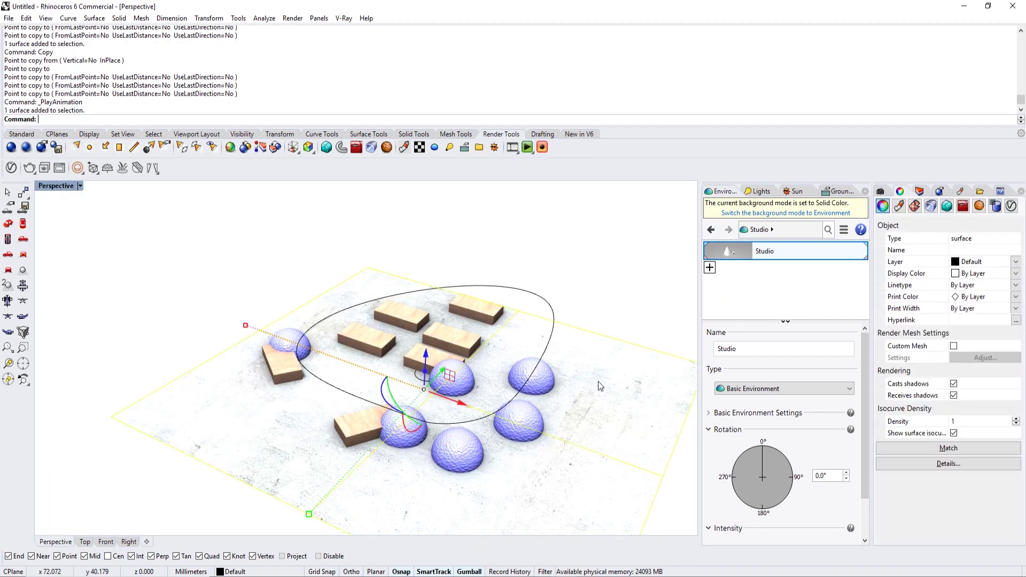
scroll(393, 336, down, 6)
drag(368, 346, 118, 504)
shift+scroll(208, 411, down, 20)
scroll(156, 438, up, 4)
scroll(156, 439, up, 6)
key(Escape)
scroll(374, 313, up, 14)
shift+right_drag(305, 331, 423, 301)
right_drag(232, 405, 390, 387)
scroll(391, 387, up, 3)
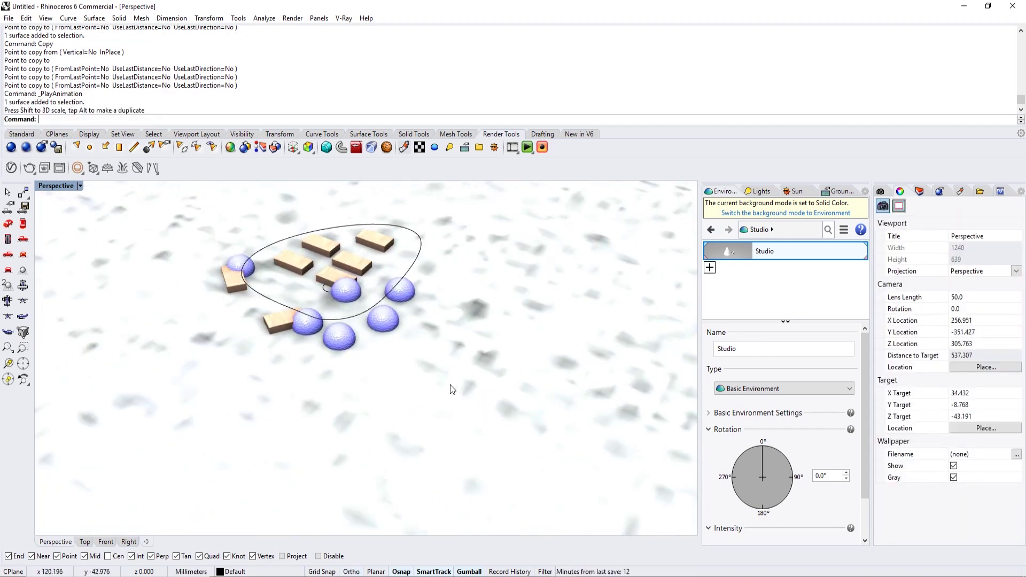
- Select the ground surface and set its box texture mapping size to 20 in X, Y and Z
click(453, 390)
click(915, 207)
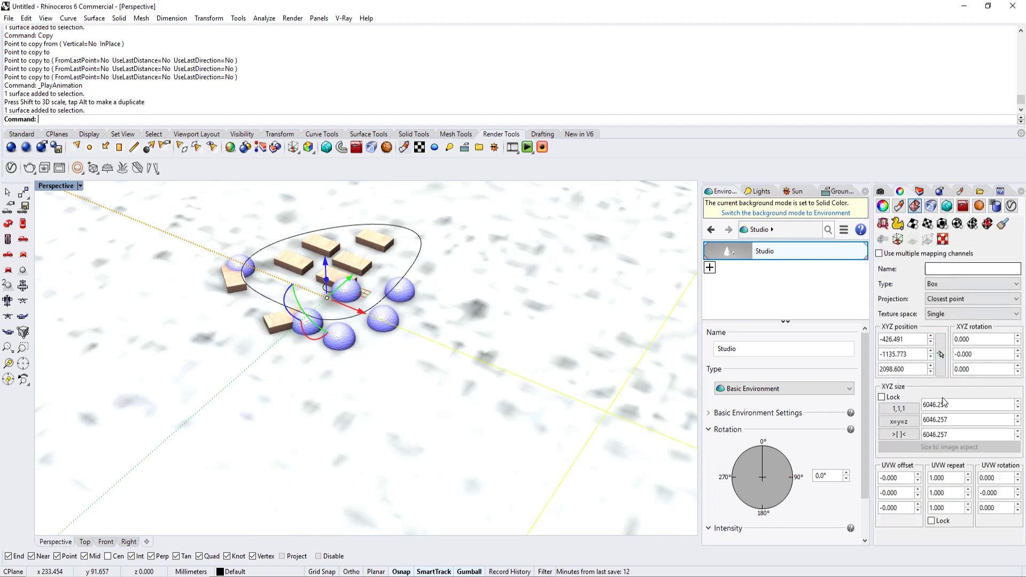
click(961, 403)
text(20)
key(Return)
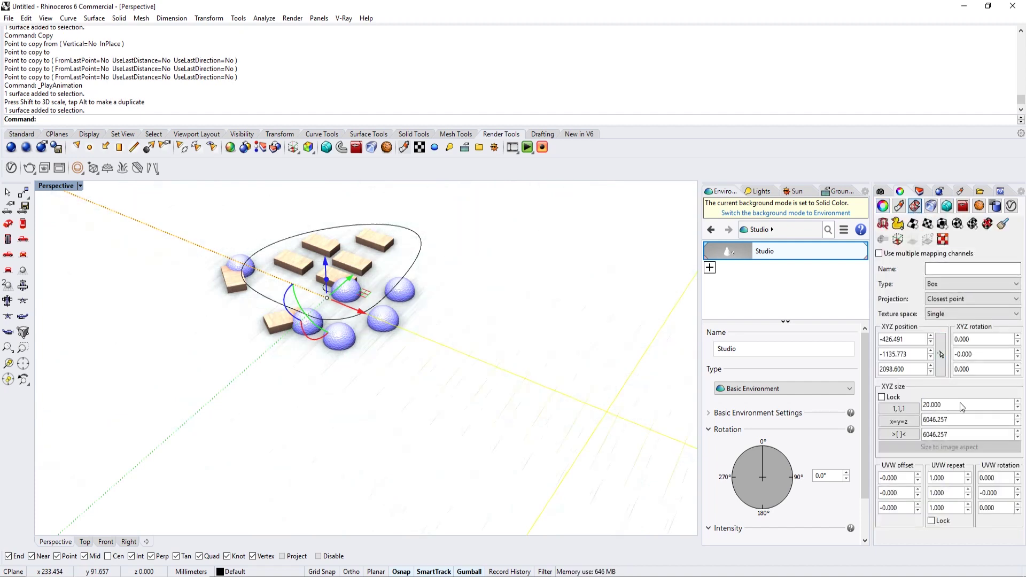
click(965, 419)
text(20)
key(Tab)
text(20)
key(Return)
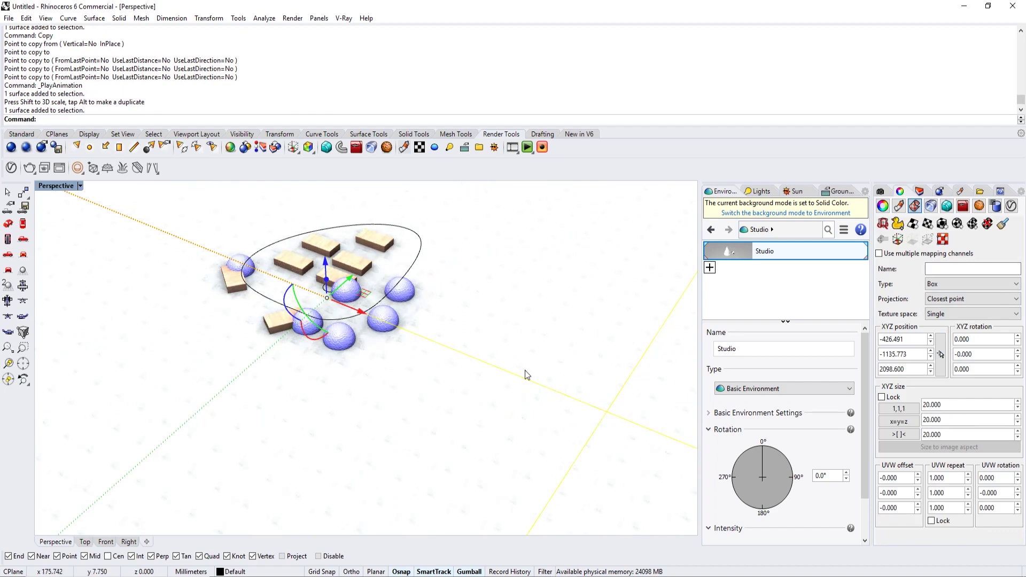
- Set the ground's texture mapping size to 100 in all three directions and preview the camera path animation
scroll(385, 383, up, 5)
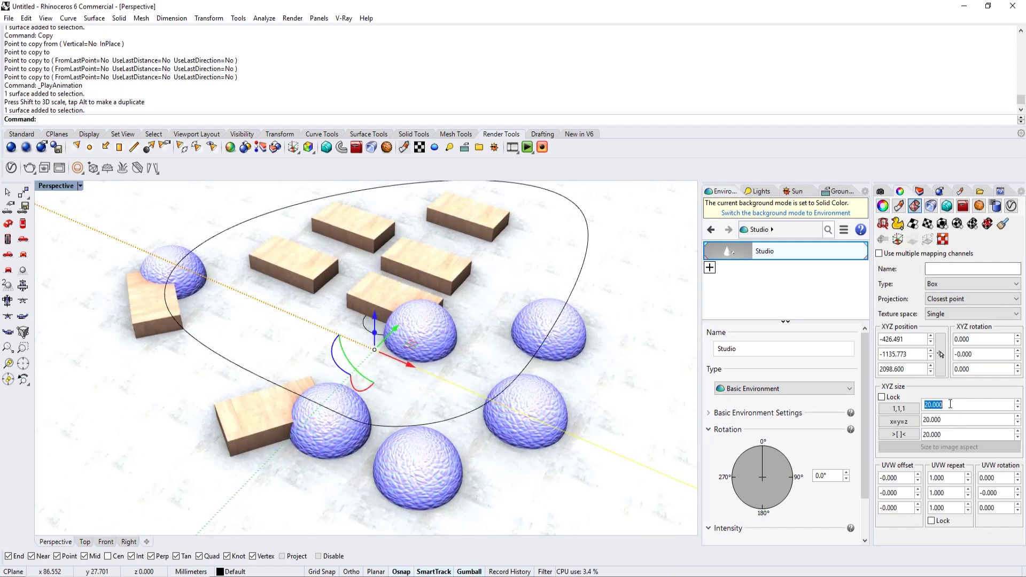
text(100)
key(Tab)
text(100)
key(Tab)
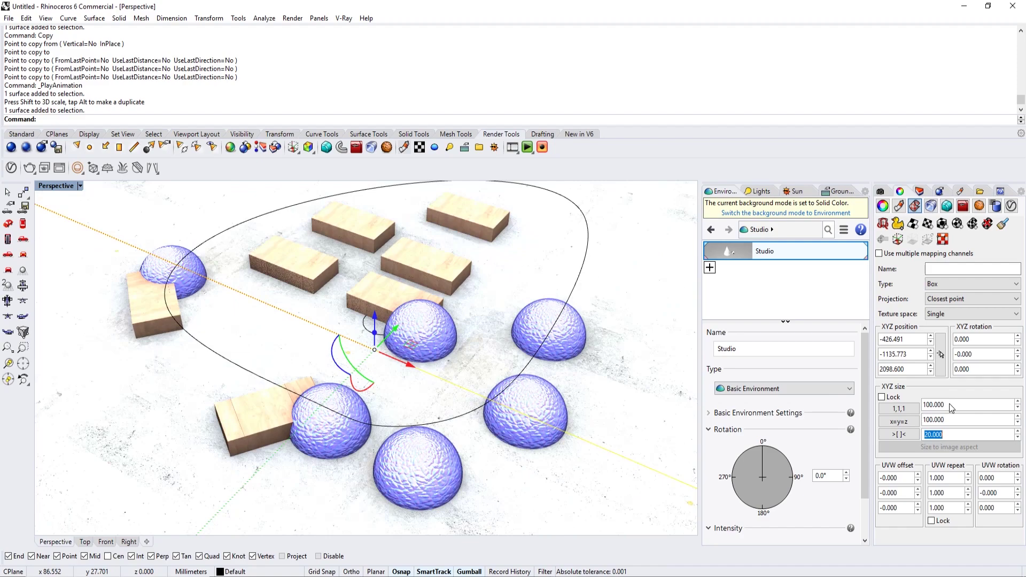
key(Return)
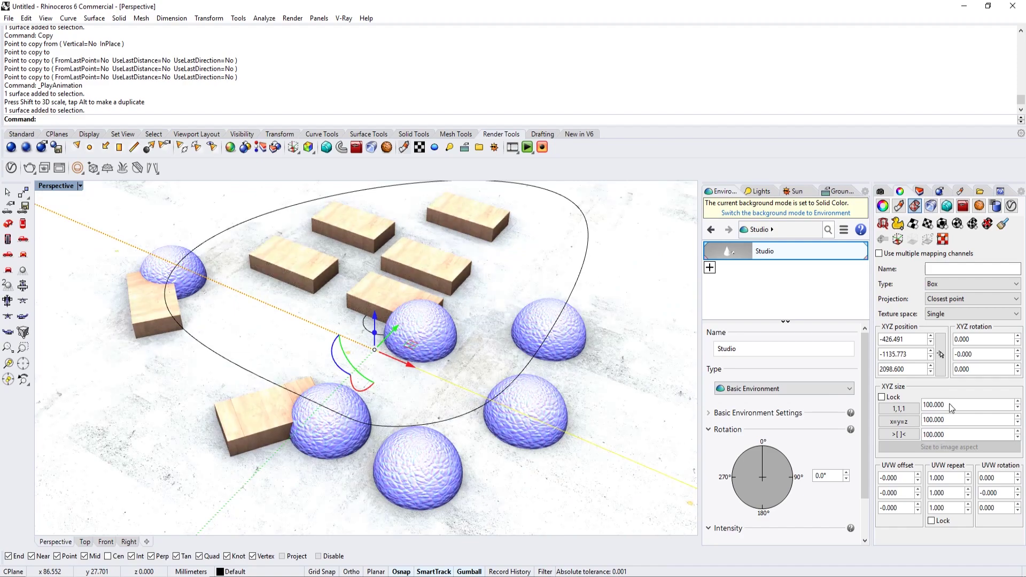
click(527, 147)
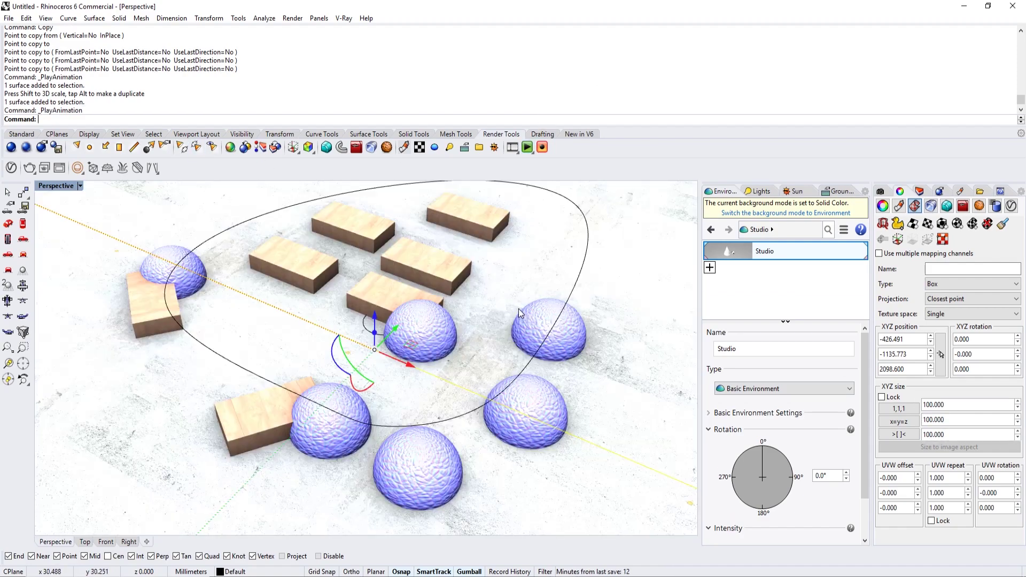
mouse_move(518, 309)
right_down()
mouse_move(546, 293)
mouse_move(528, 282)
mouse_move(524, 301)
right_up()
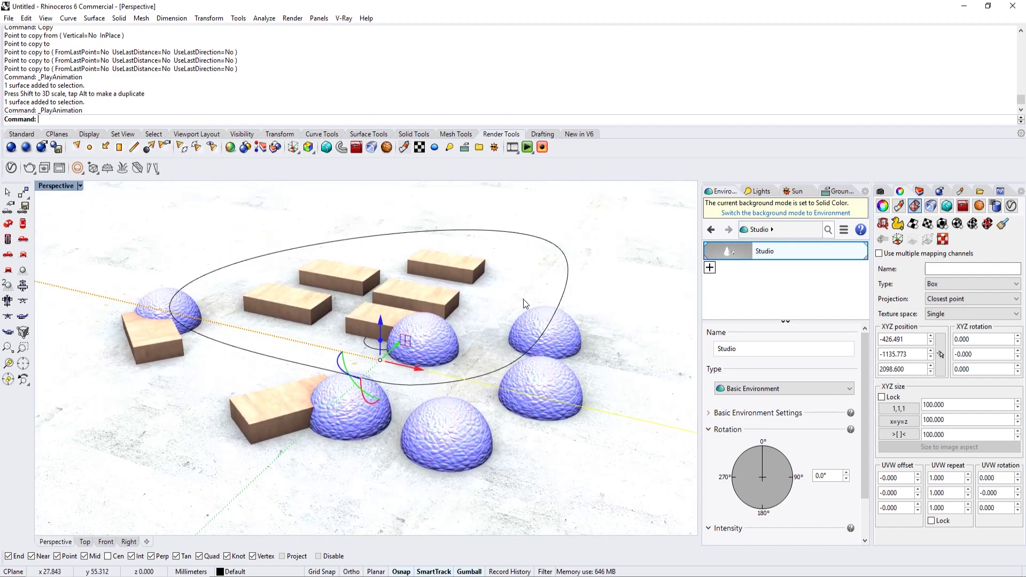
- In the V-Ray render settings, enable animation rendering and turn on saving of the rendered images
click(16, 169)
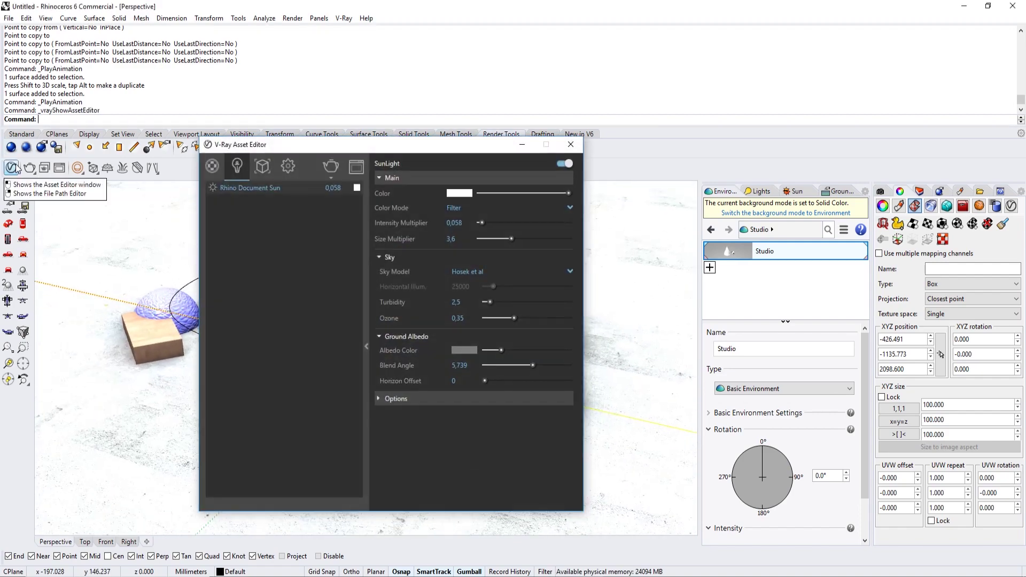
click(290, 164)
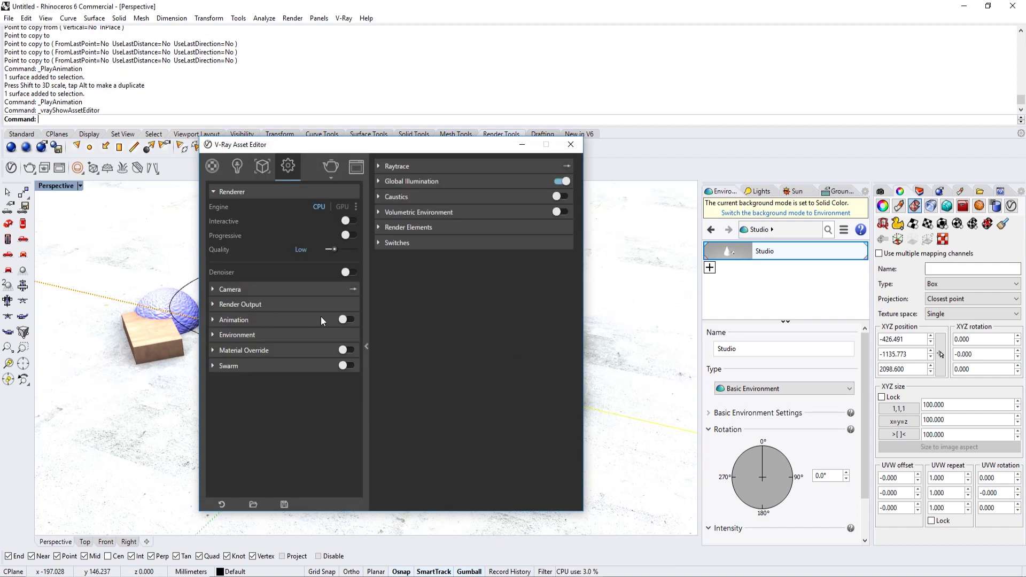
click(288, 321)
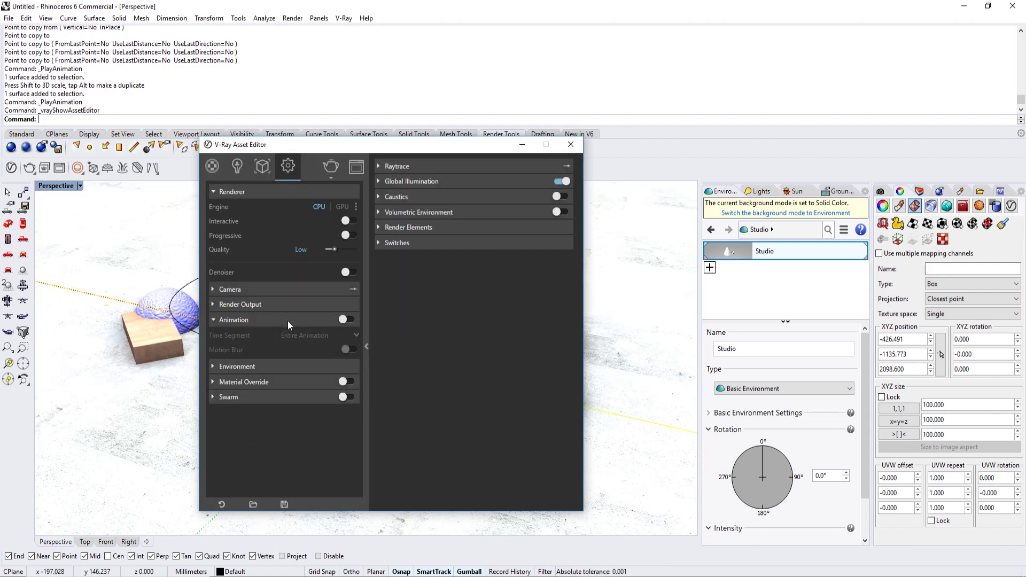
click(345, 320)
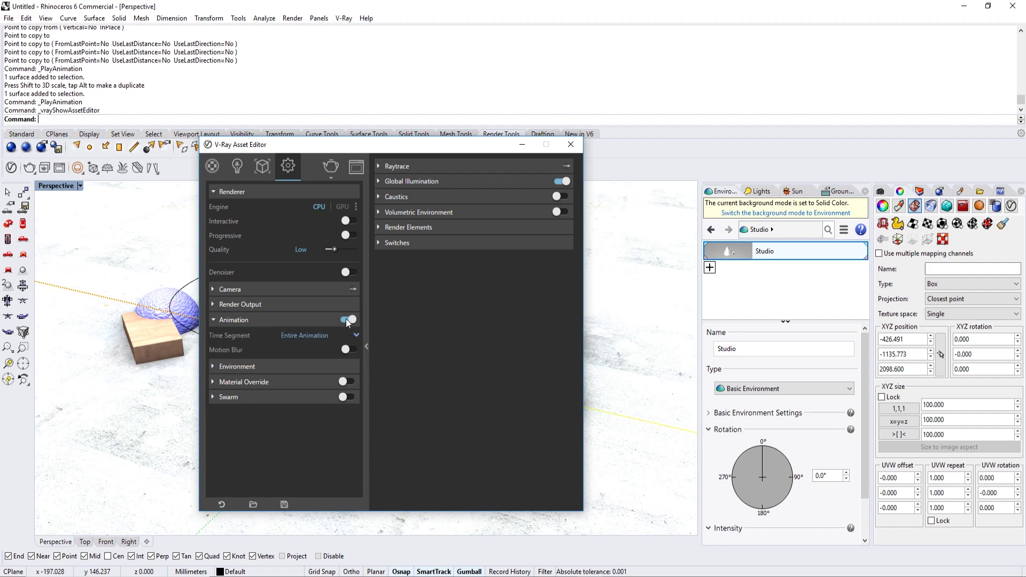
click(268, 304)
click(287, 381)
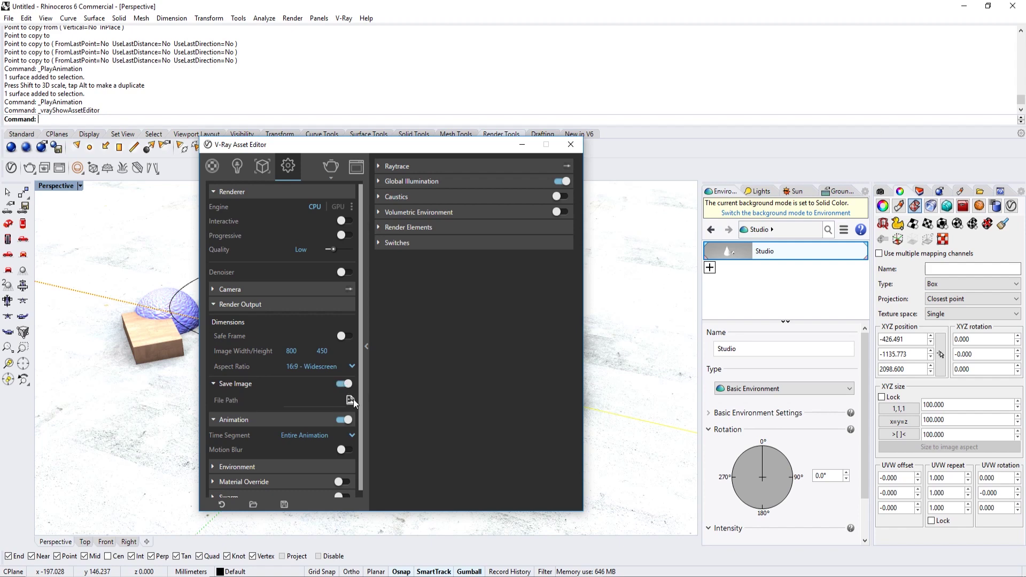
- Choose the output file path and create and open a new folder named Sequence inside the animation folder
click(351, 400)
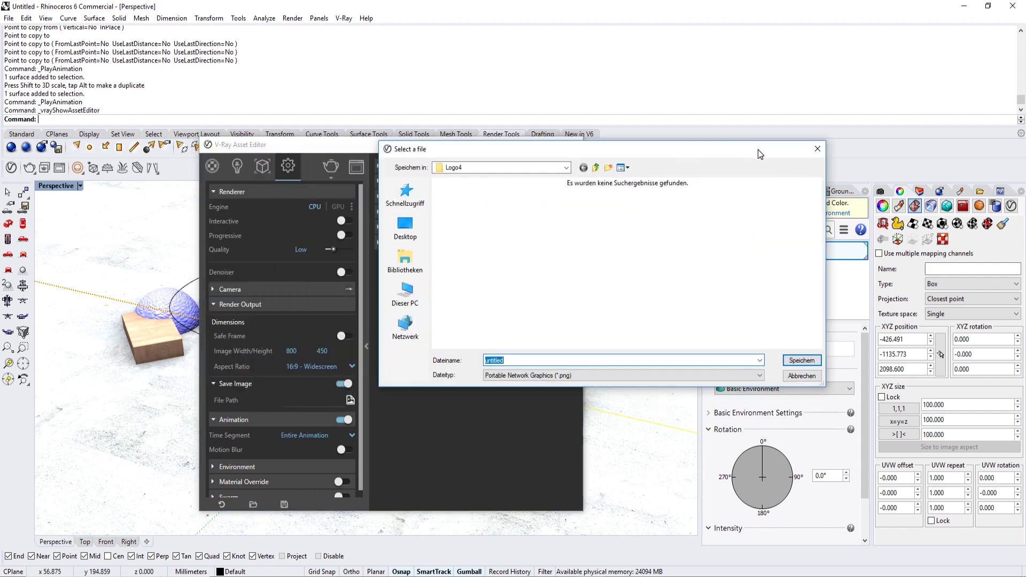
click(596, 168)
right_click(492, 274)
click(518, 415)
text(S)
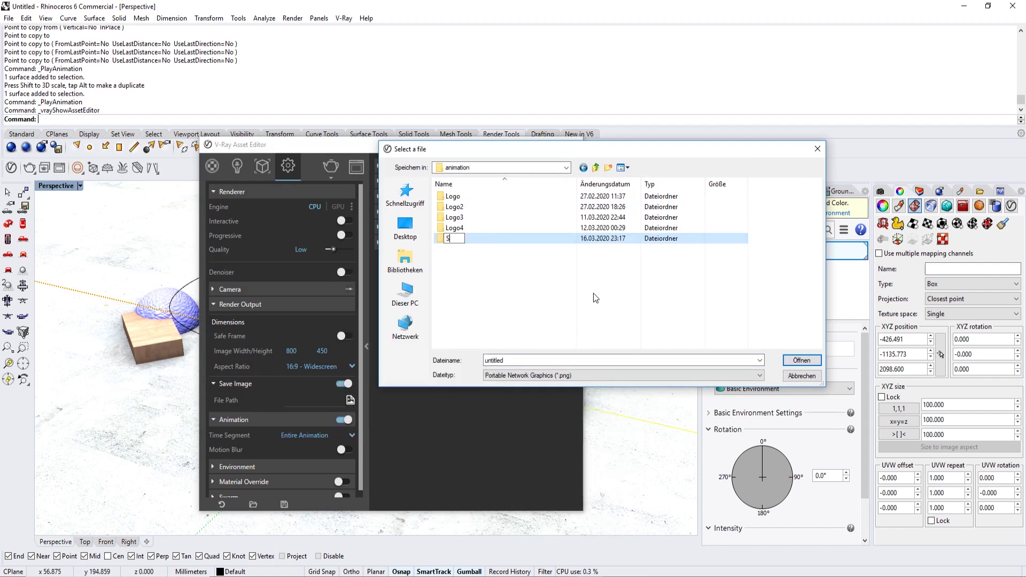
text(equence)
key(Return)
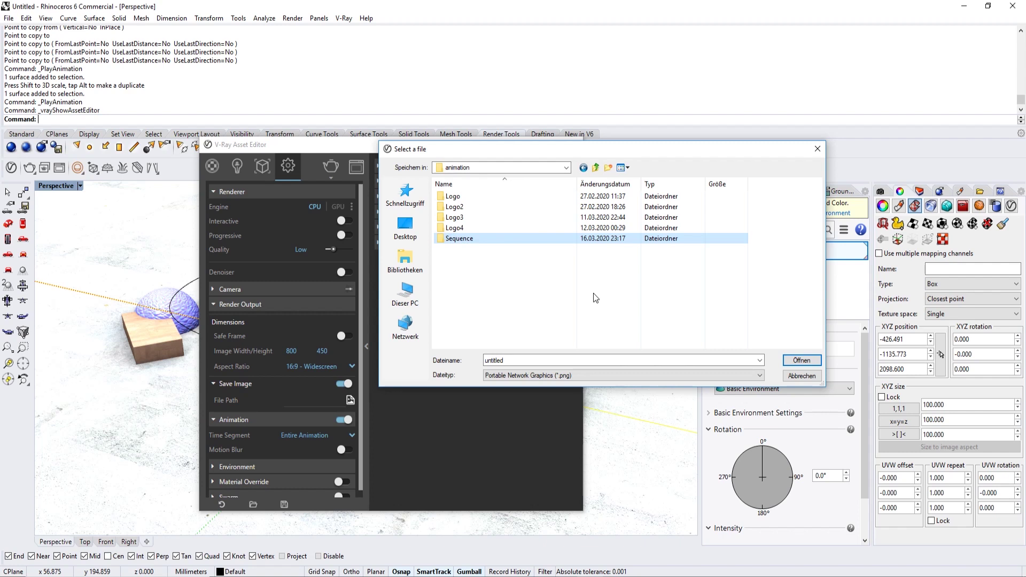
key(Return)
- Name the output file YOUTUBE and save it as a JPEG image file in the Sequence folder
double_click(514, 358)
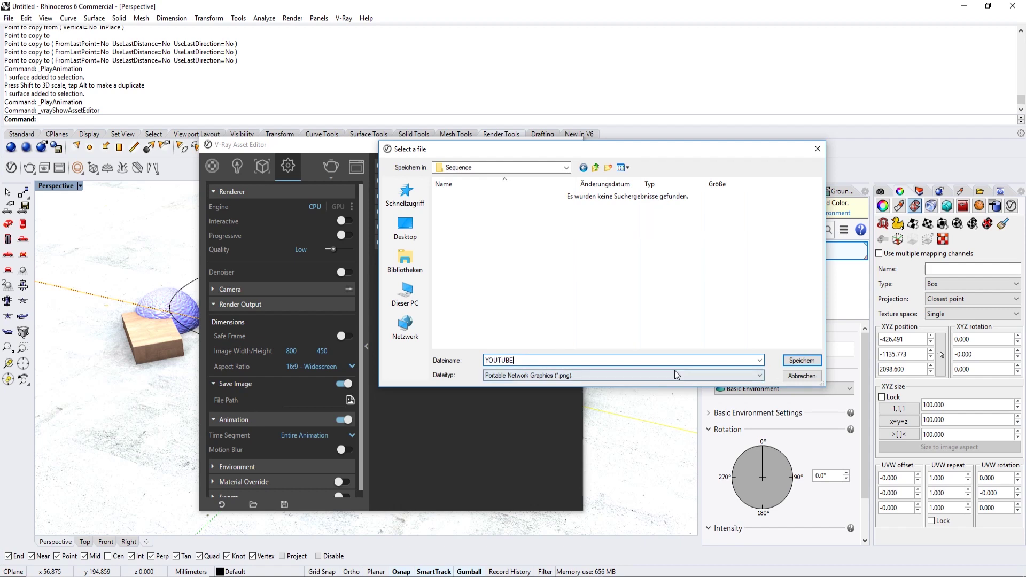
click(689, 375)
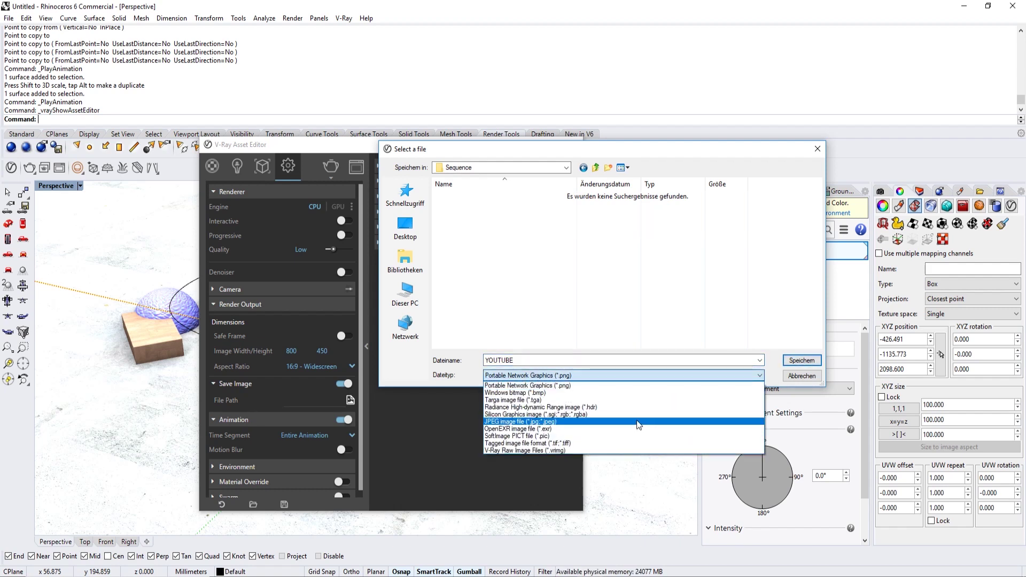
click(637, 421)
click(799, 359)
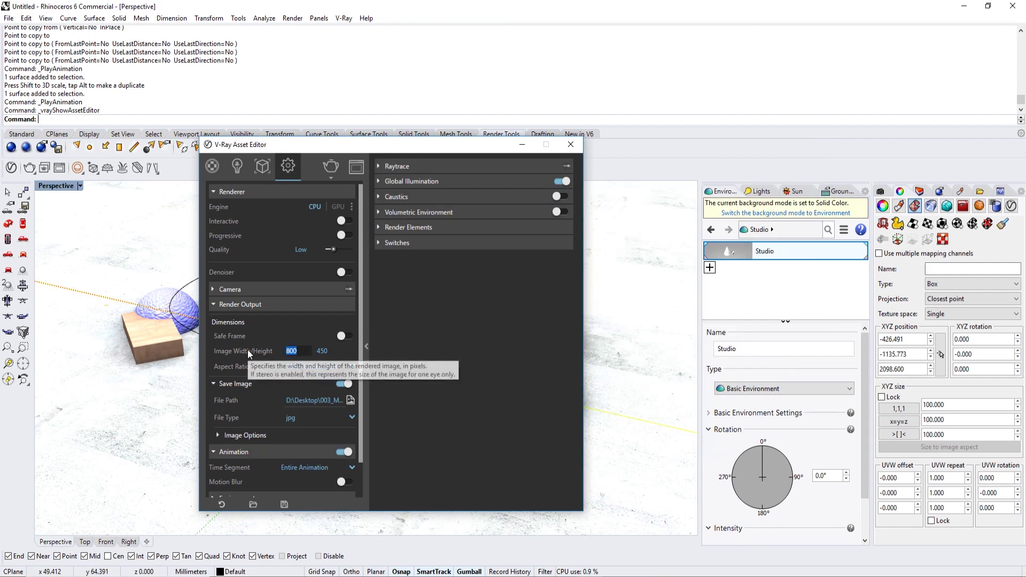
- Set the render output width to 640 pixels at the 16:9 aspect ratio and review the global illumination settings
text(640)
click(331, 350)
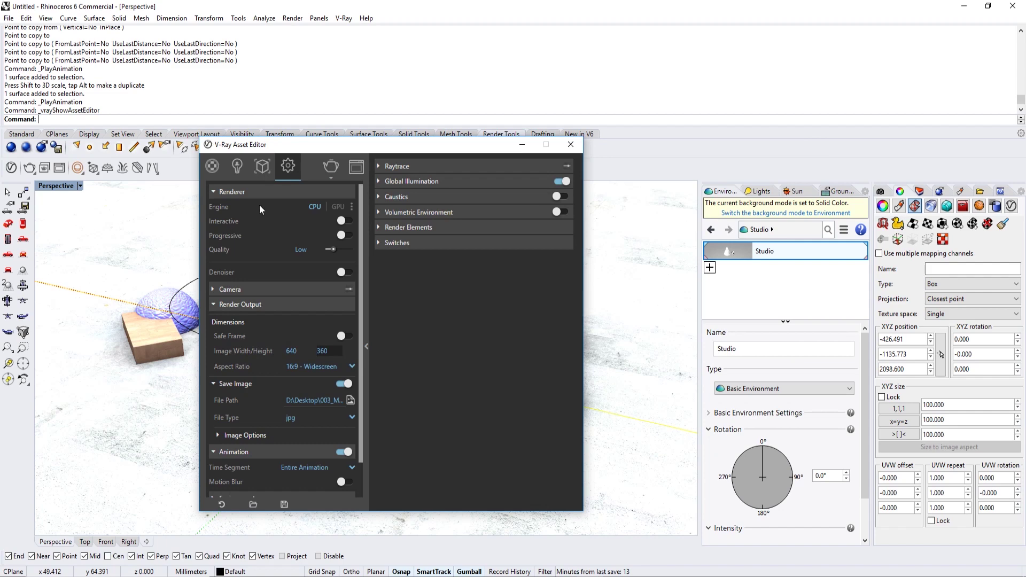
drag(373, 153, 592, 128)
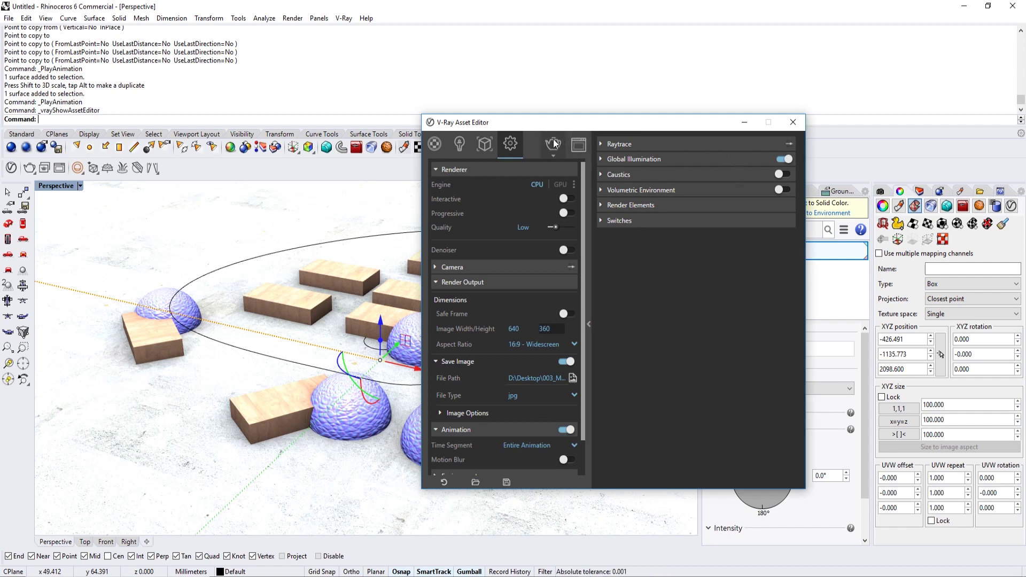
click(666, 159)
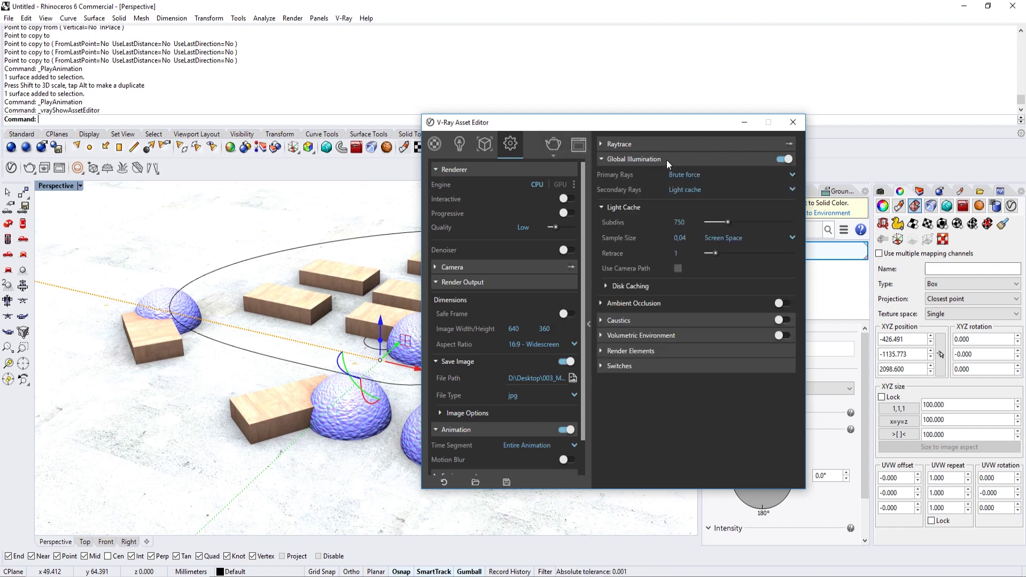
click(666, 159)
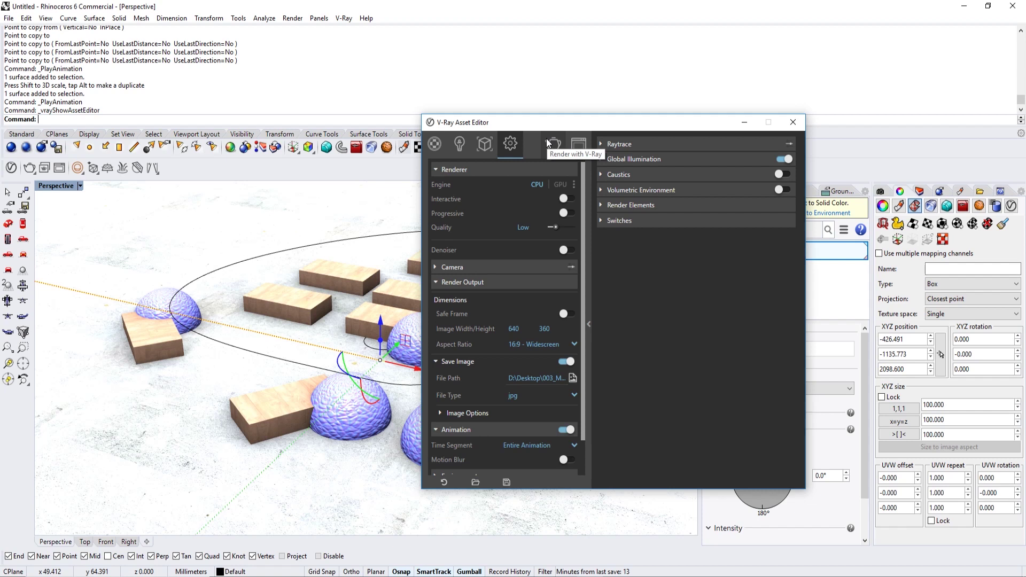
- Render the animation with V-Ray, stop it after the first frames, inspect the image, and minimize the V-Ray windows
click(548, 143)
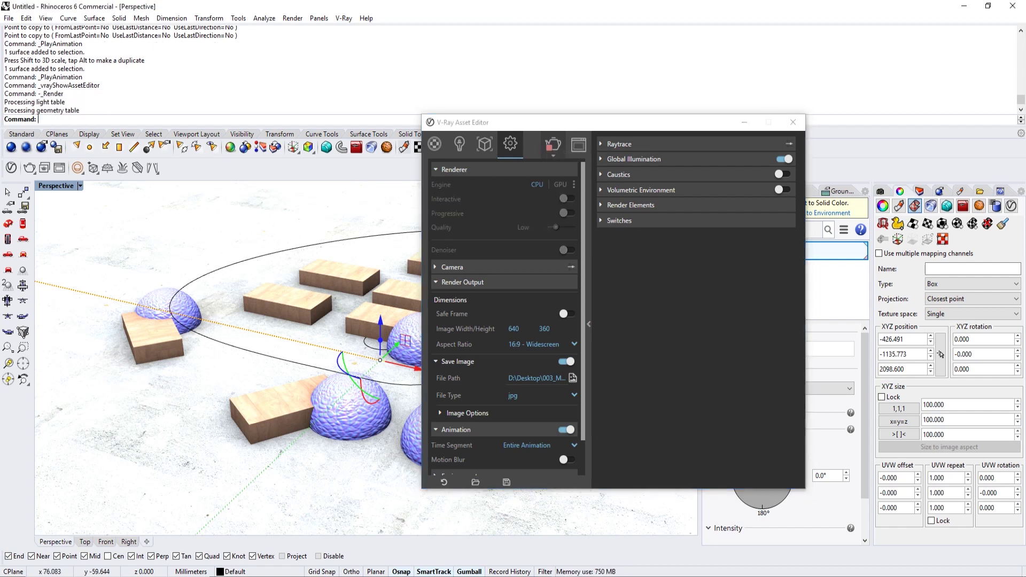
mouse_move(565, 576)
click(620, 540)
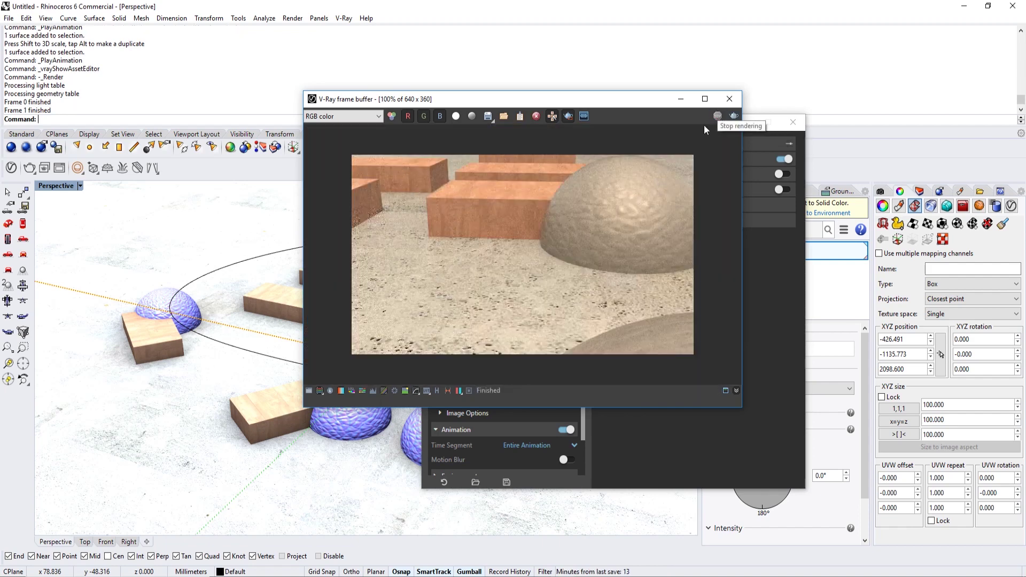
scroll(473, 262, up, 1)
scroll(541, 220, down, 2)
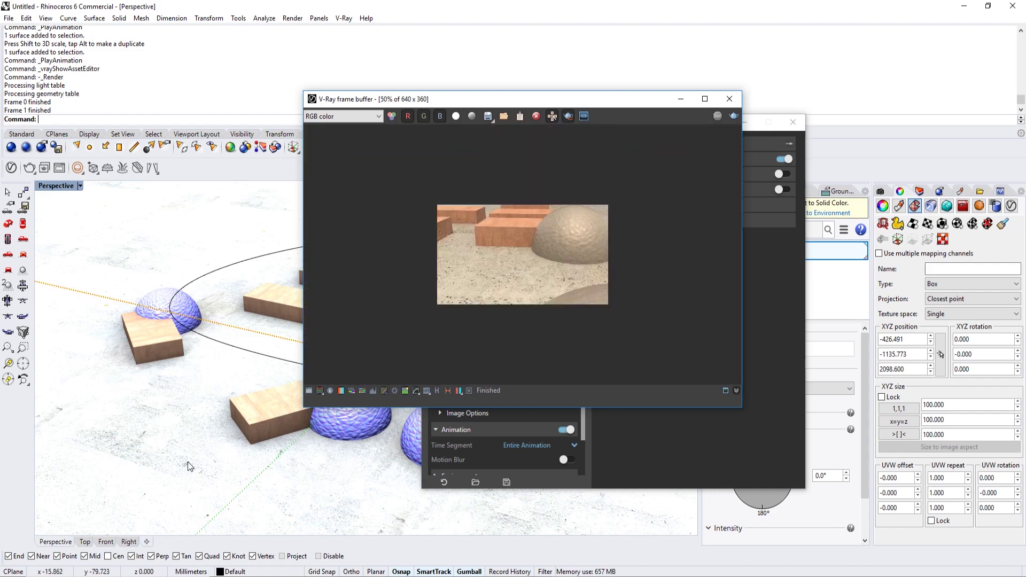
click(168, 479)
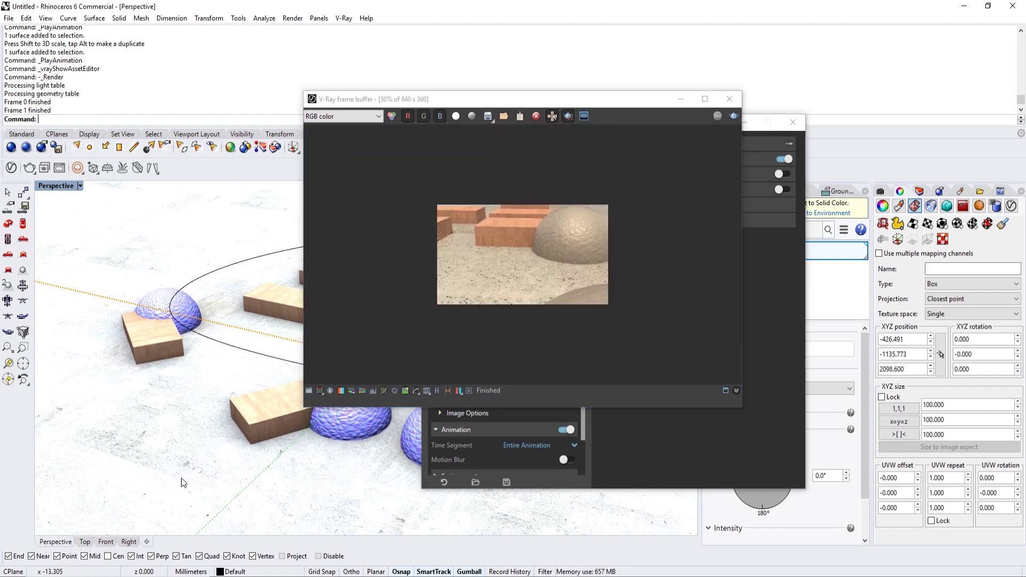
click(680, 99)
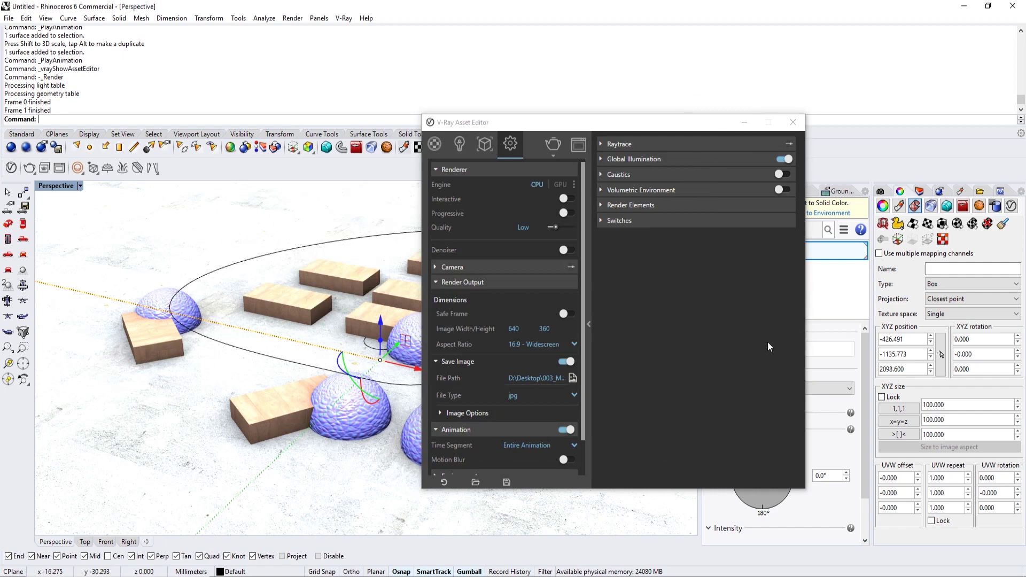
click(744, 123)
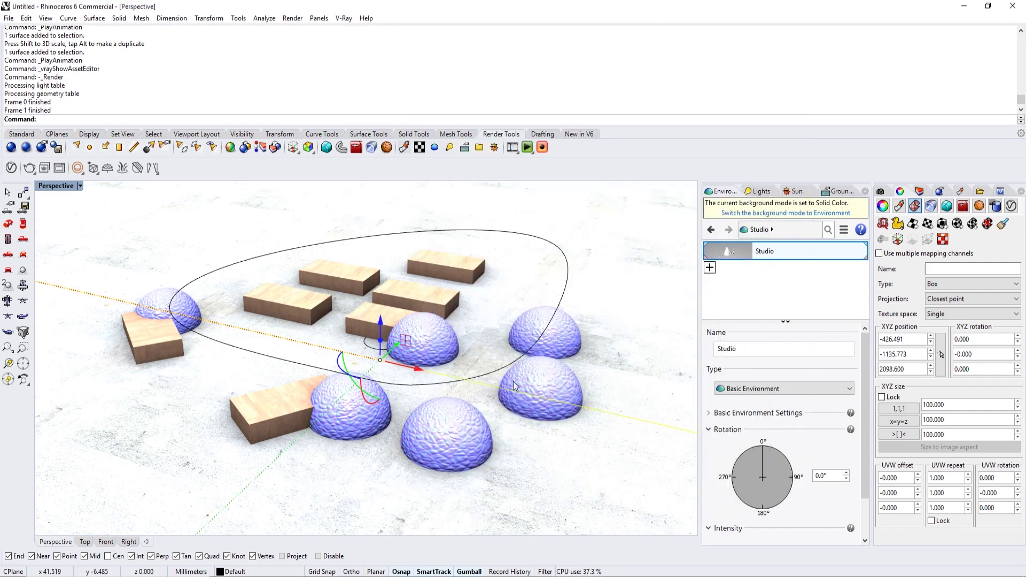
- Set the ground's texture mapping size to 50 in X, Y and Z and check the texture up close
double_click(952, 405)
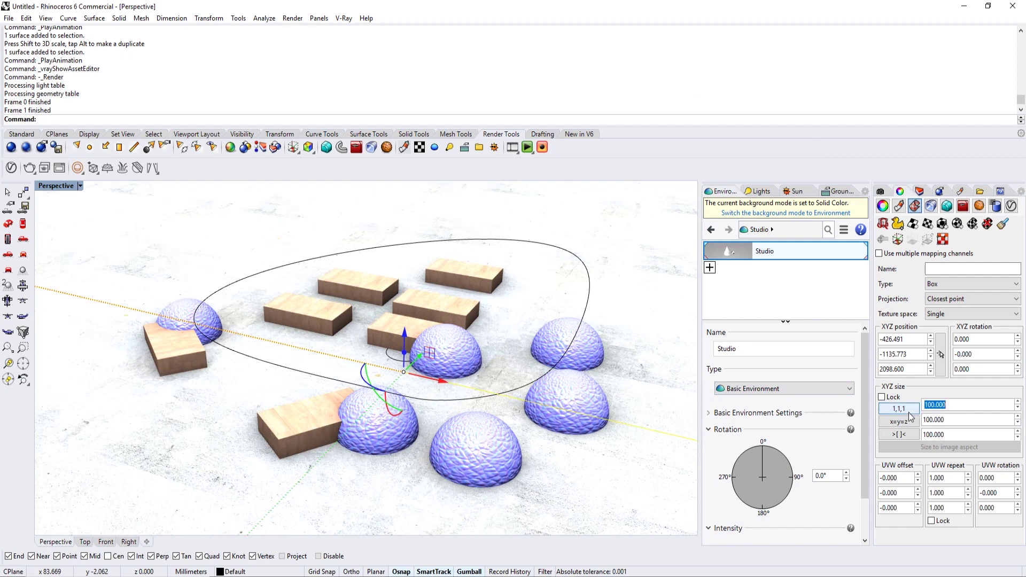
text(50)
key(Tab)
text(5)
key(Tab)
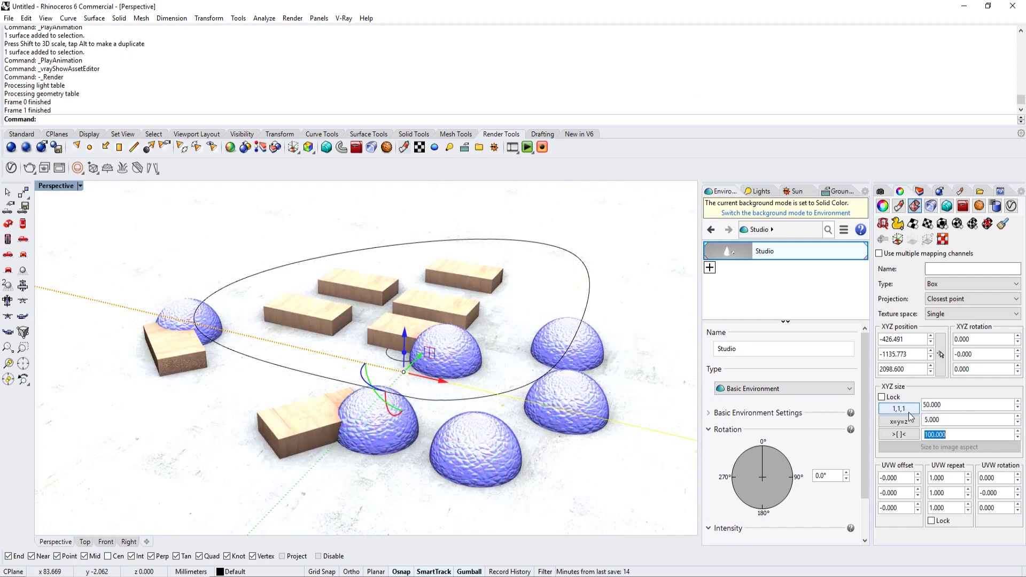
text(50)
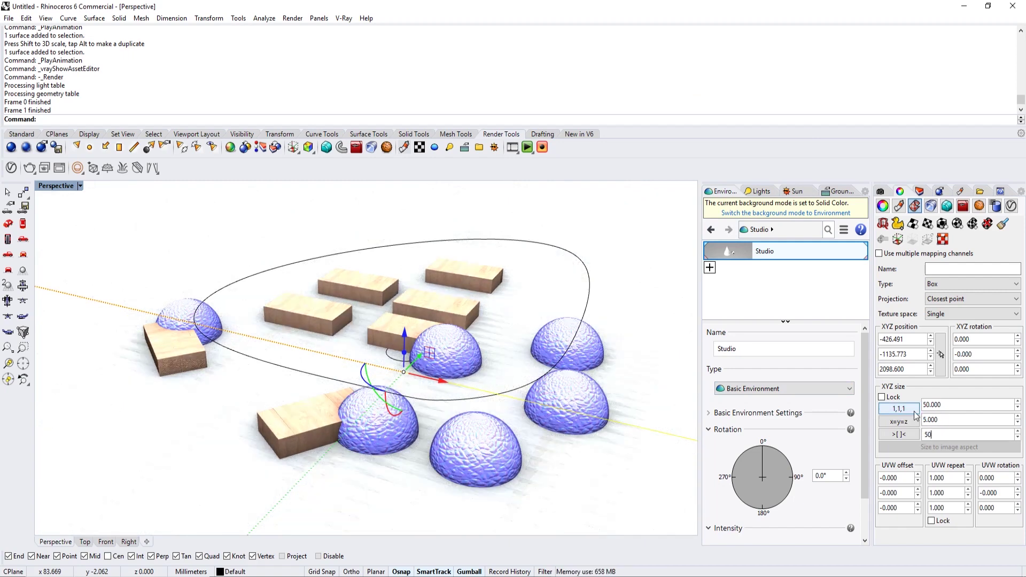
click(961, 420)
scroll(399, 350, up, 6)
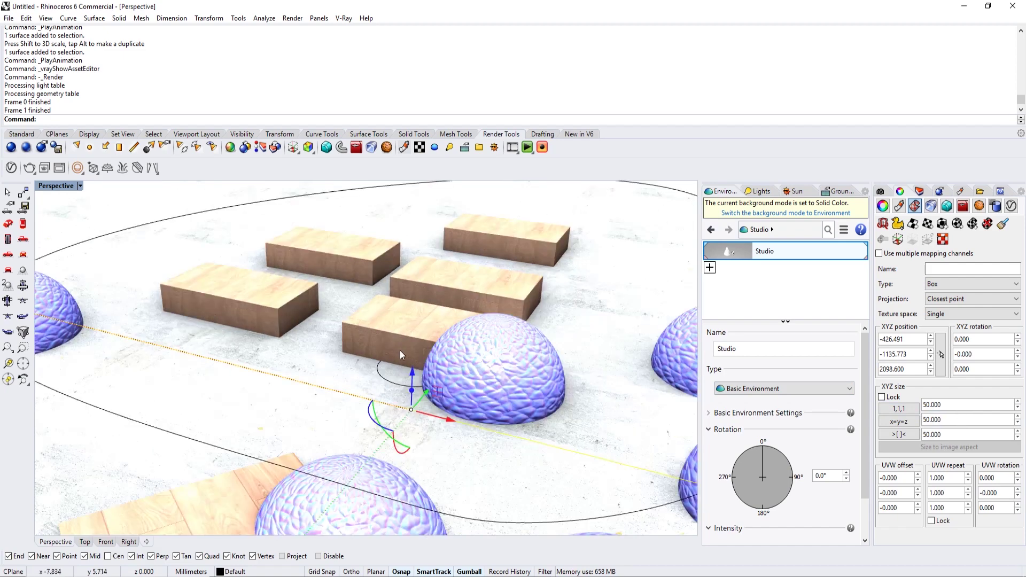
scroll(496, 351, up, 4)
- Set the ground's texture mapping size to 30
click(940, 402)
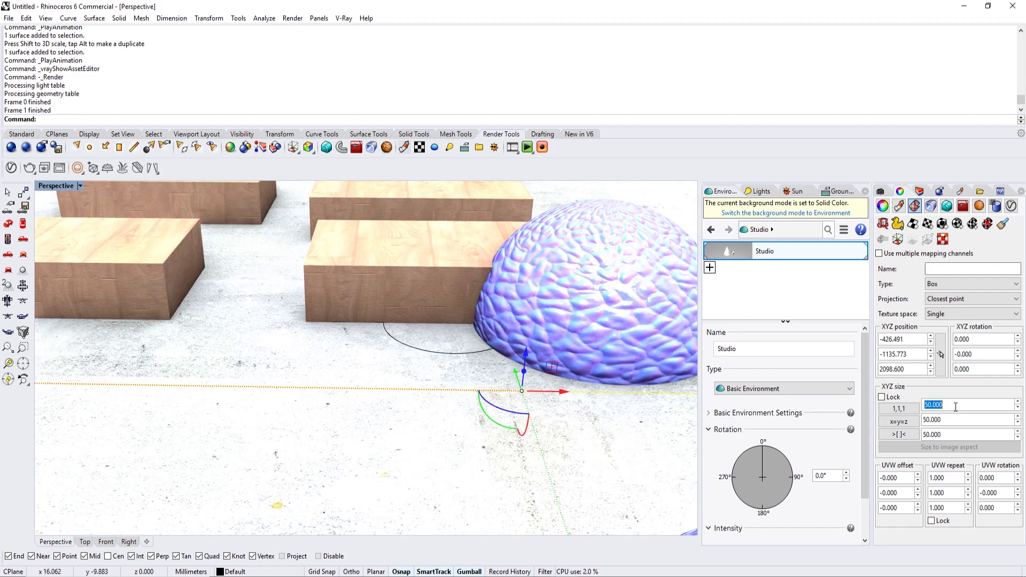
text(30)
key(Return)
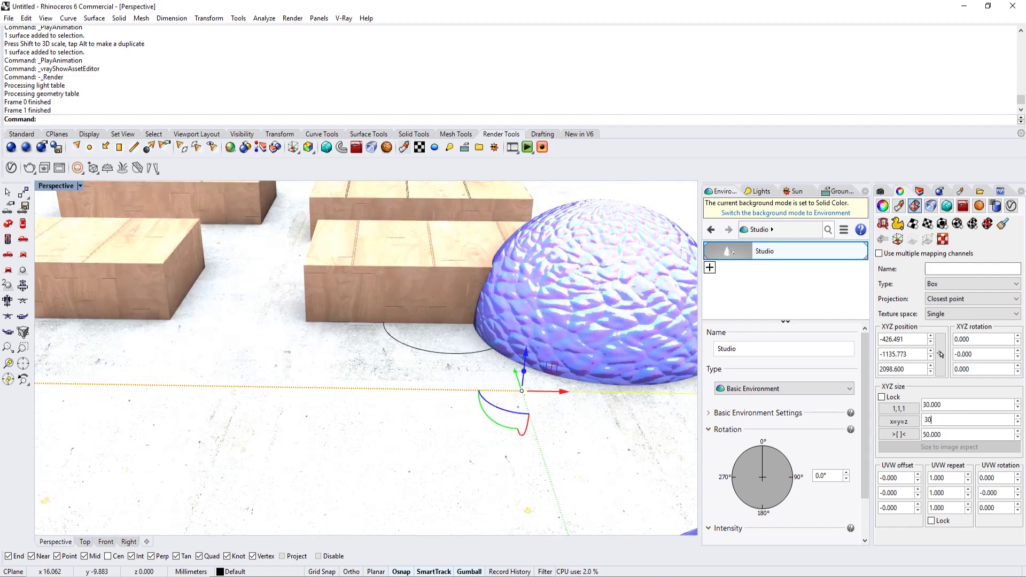
- Turn on edge softening for the box beside the sphere, set it to 0.5, and check the rounded edges up close
right_drag(566, 423, 459, 319)
click(459, 320)
scroll(509, 316, up, 3)
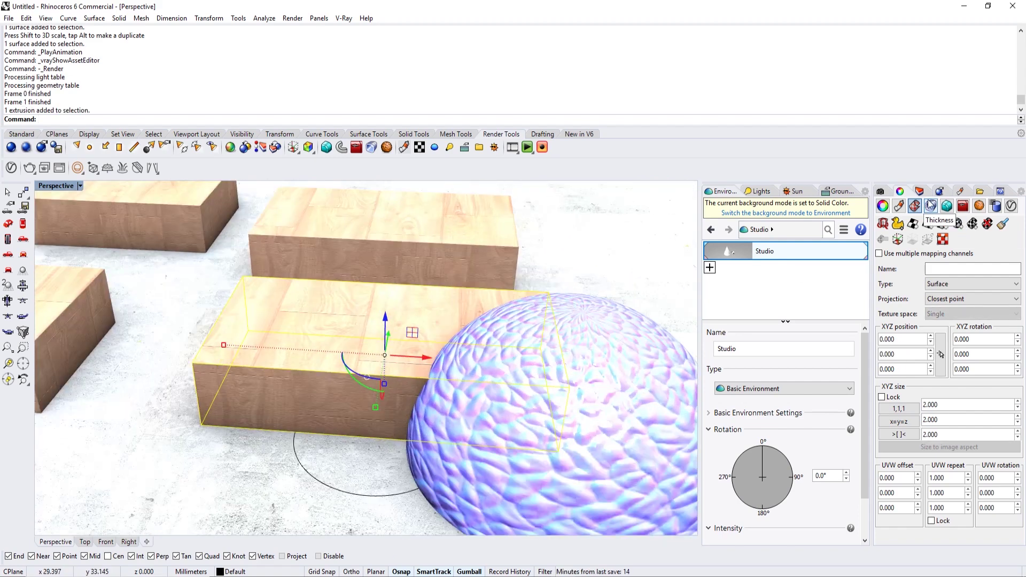
click(946, 207)
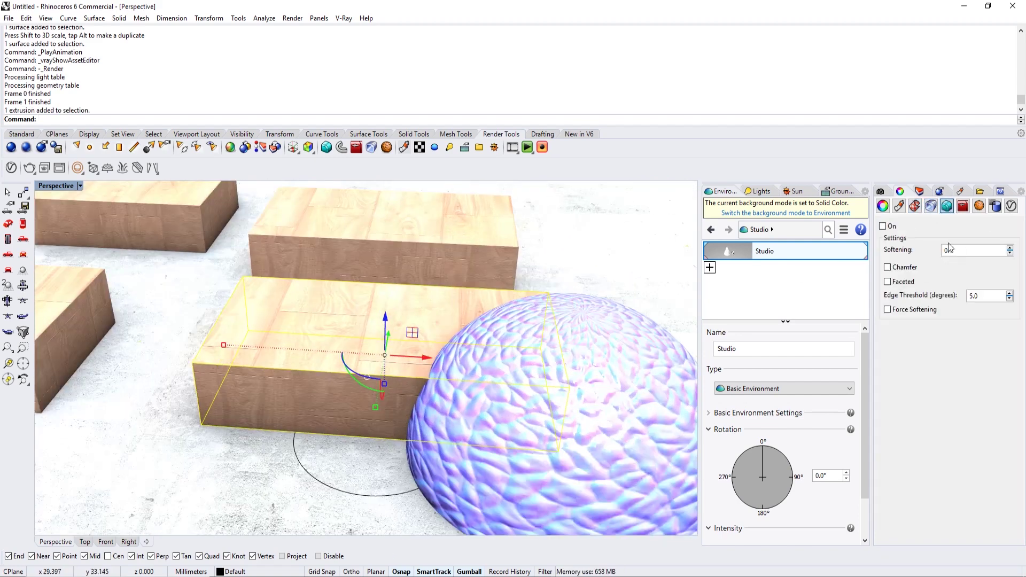
click(886, 229)
right_drag(470, 391, 429, 386)
scroll(411, 356, up, 6)
scroll(430, 386, up, 3)
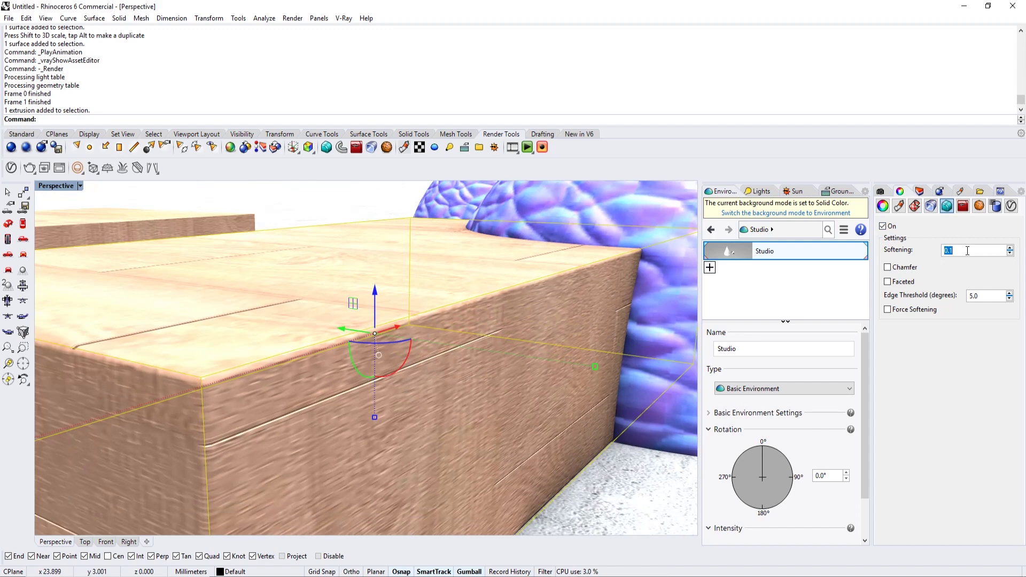
key(Return)
scroll(310, 380, down, 4)
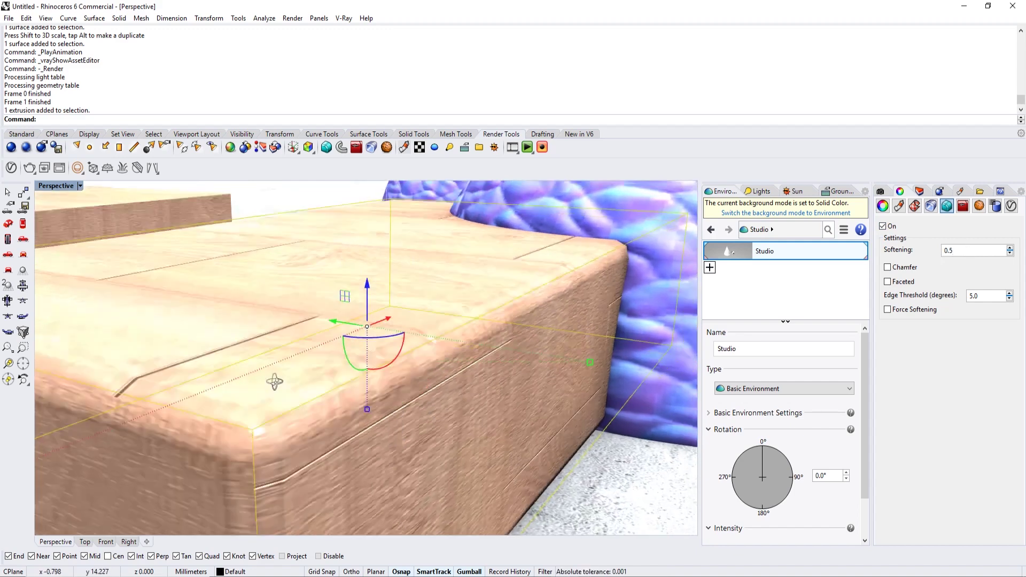
scroll(326, 384, down, 5)
right_drag(449, 304, 510, 327)
scroll(364, 285, up, 2)
- Select all the remaining boxes, including the two overlapping spheres in the foreground, and turn on edge softening for them
click(423, 264)
scroll(423, 264, down, 3)
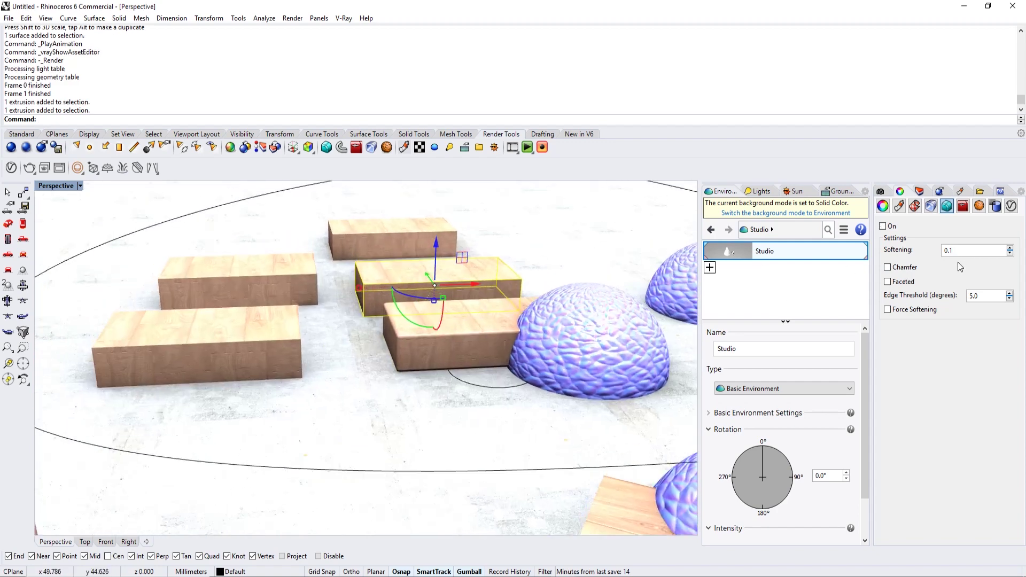
click(289, 280)
shift+click(279, 321)
shift+click(326, 281)
shift+click(380, 238)
click(397, 246)
shift+click(427, 291)
shift+click(285, 322)
shift+click(268, 271)
scroll(267, 271, down, 5)
shift+click(411, 405)
shift+click(111, 390)
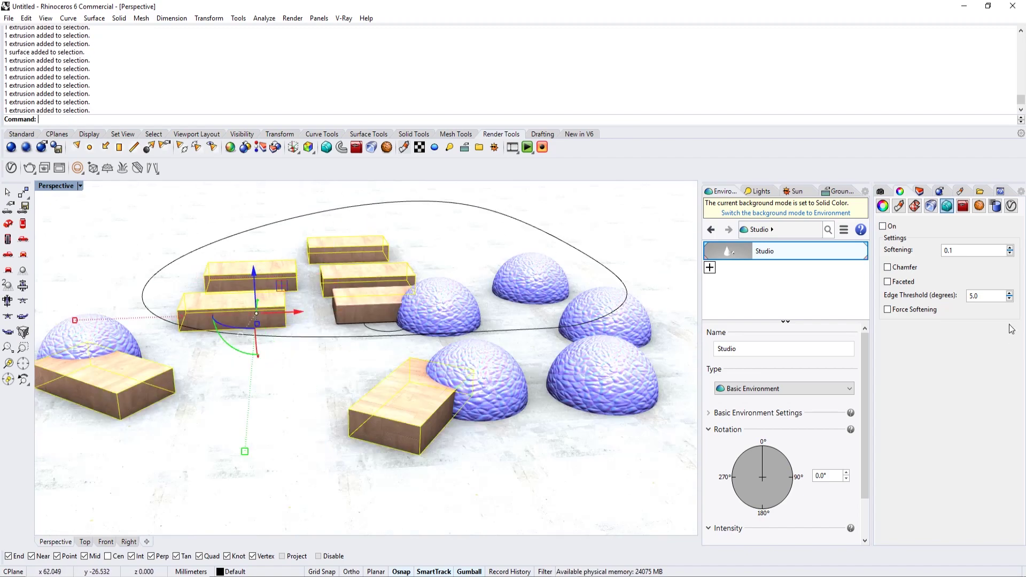
scroll(429, 325, up, 5)
right_drag(263, 349, 430, 398)
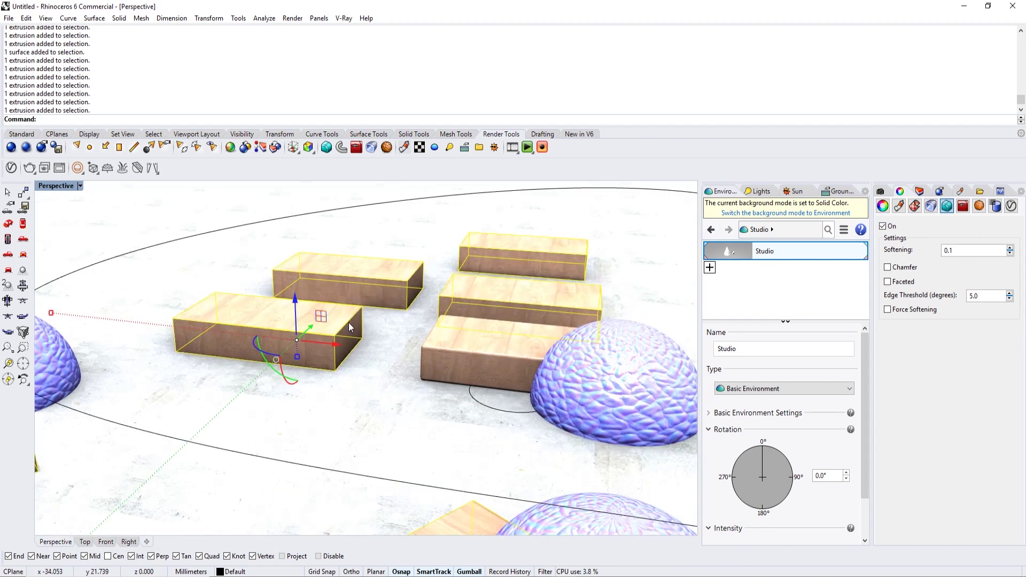
- Increase the softening of the front box in the row away from the spheres, and set the one behind it to 2
click(349, 323)
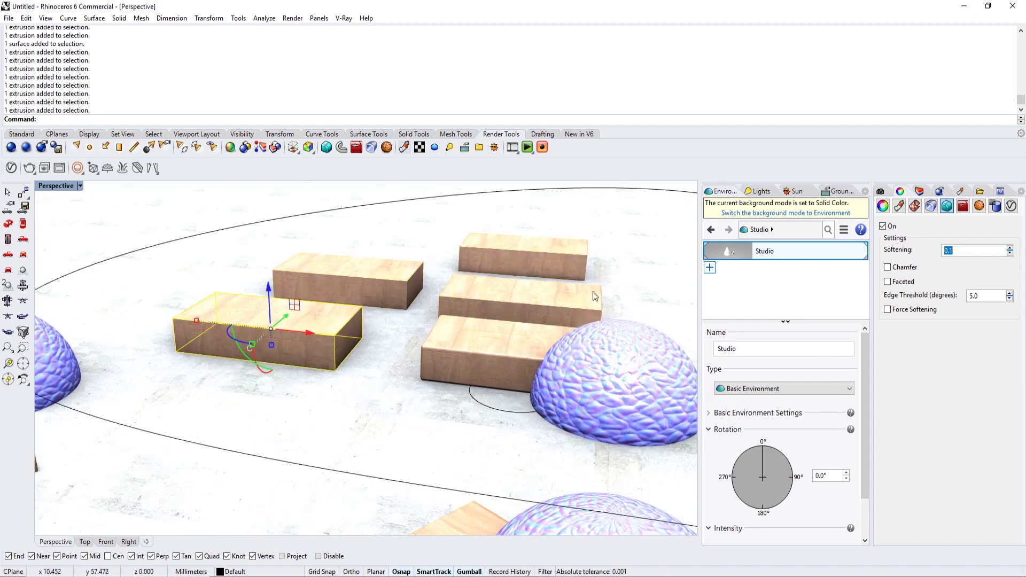
click(405, 281)
click(964, 251)
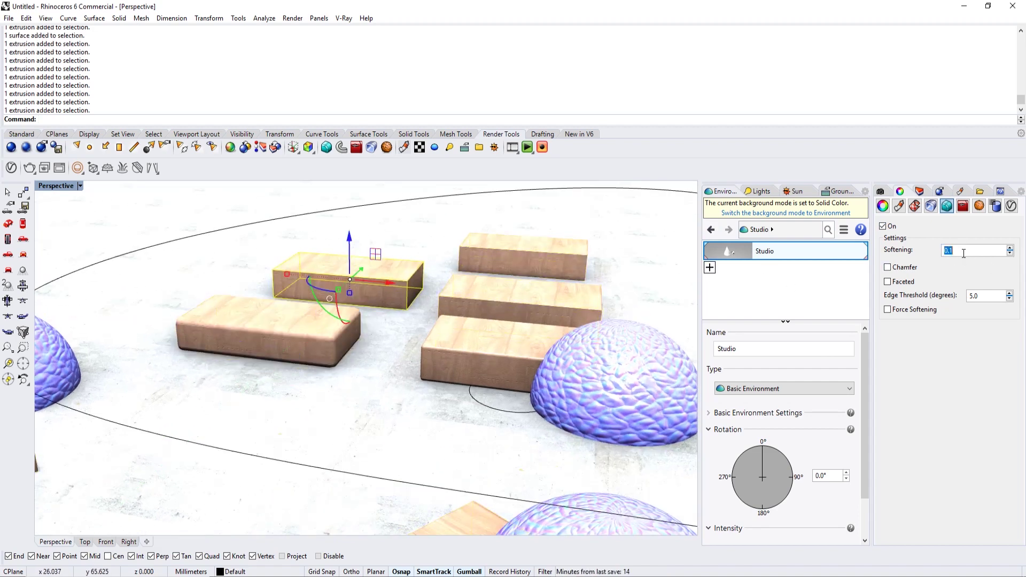
text(2)
- Adjust the edge softening of the two boxes behind the one beside the sphere and inspect the rounded edges
click(542, 279)
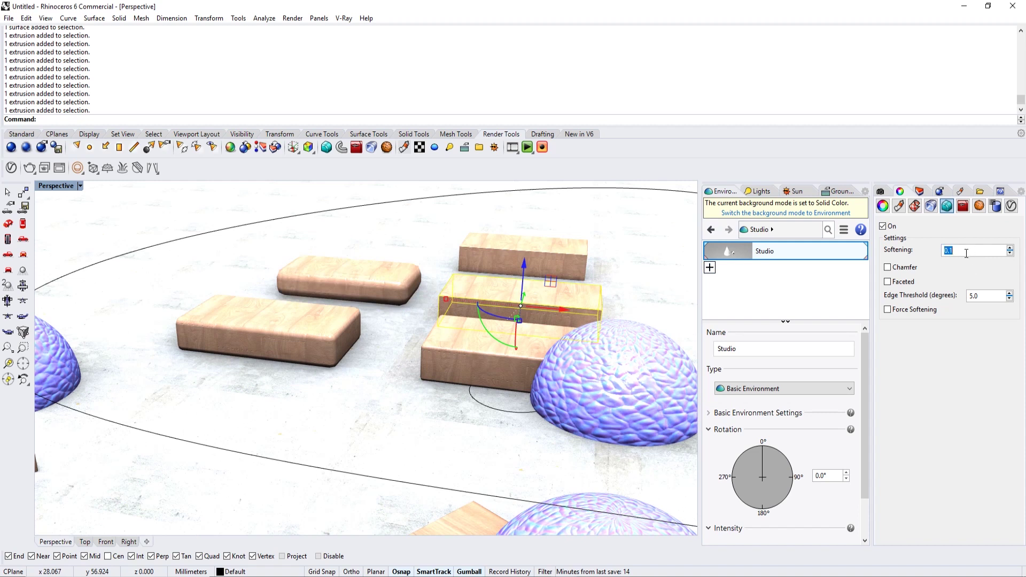
click(567, 251)
click(971, 250)
text(0.)
key(Return)
key(Escape)
right_drag(519, 330, 585, 351)
scroll(311, 405, up, 1)
right_drag(311, 405, 260, 422)
scroll(259, 423, down, 8)
mouse_move(321, 378)
right_down()
mouse_move(384, 359)
mouse_move(337, 369)
right_up()
scroll(337, 368, down, 3)
scroll(481, 349, up, 5)
click(500, 345)
scroll(508, 329, down, 5)
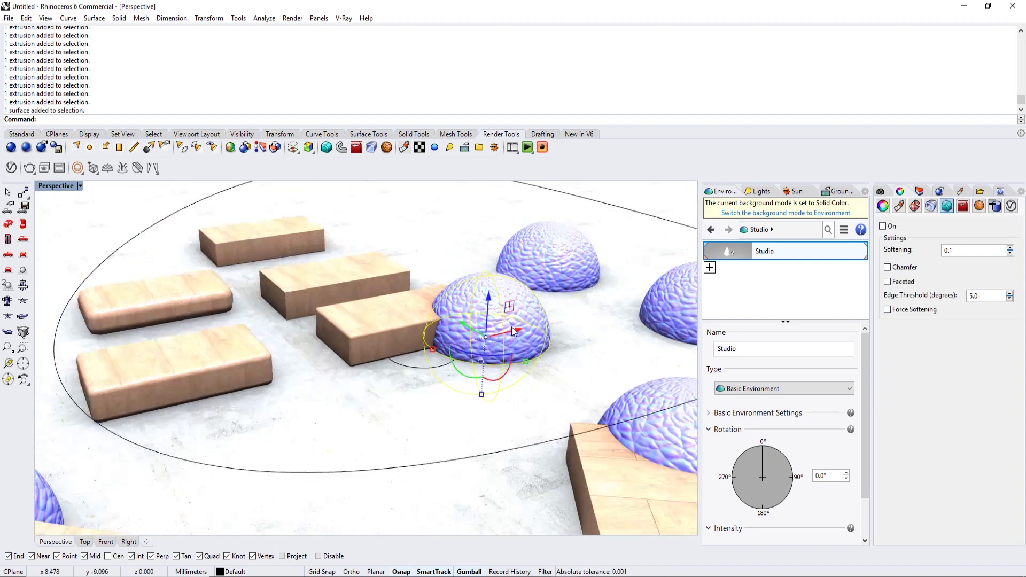
shift+right_drag(600, 308, 566, 309)
shift+click(521, 262)
shift+click(637, 309)
shift+click(680, 376)
shift+click(644, 405)
shift+click(81, 448)
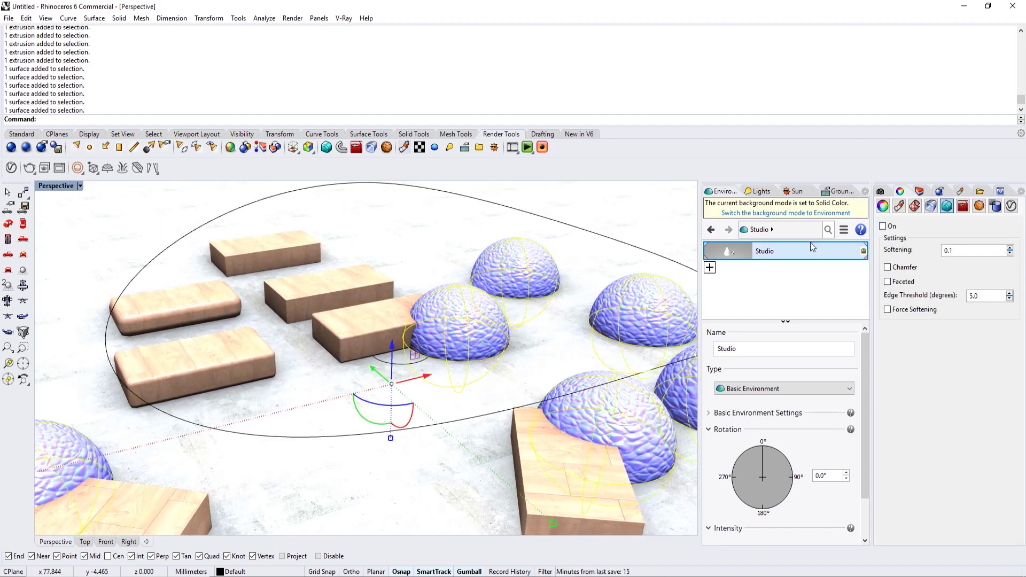
click(556, 425)
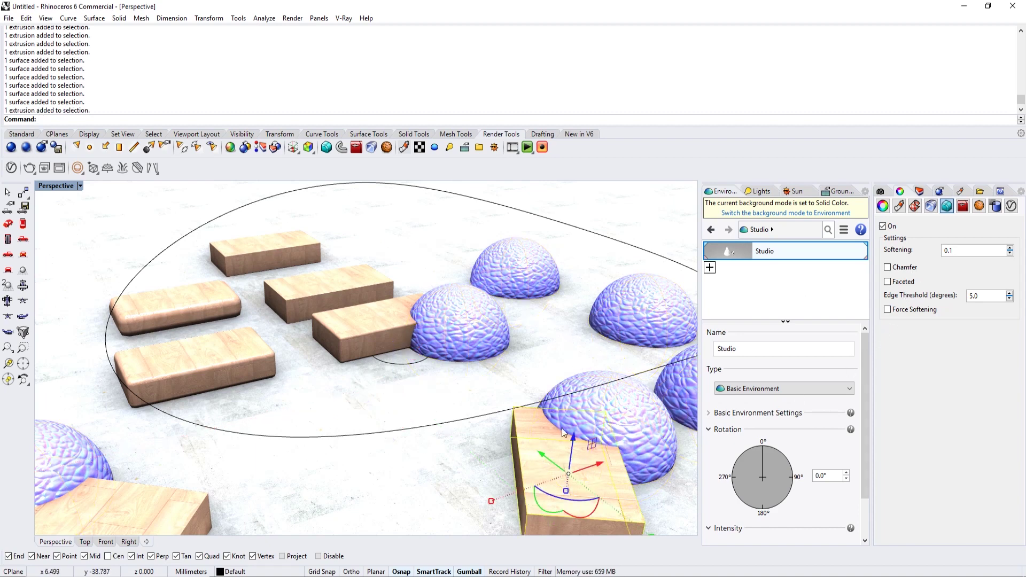
- Select all six spheres and open their texture mapping properties
click(590, 388)
click(605, 400)
shift+click(681, 378)
shift+click(638, 292)
shift+click(526, 282)
shift+click(476, 315)
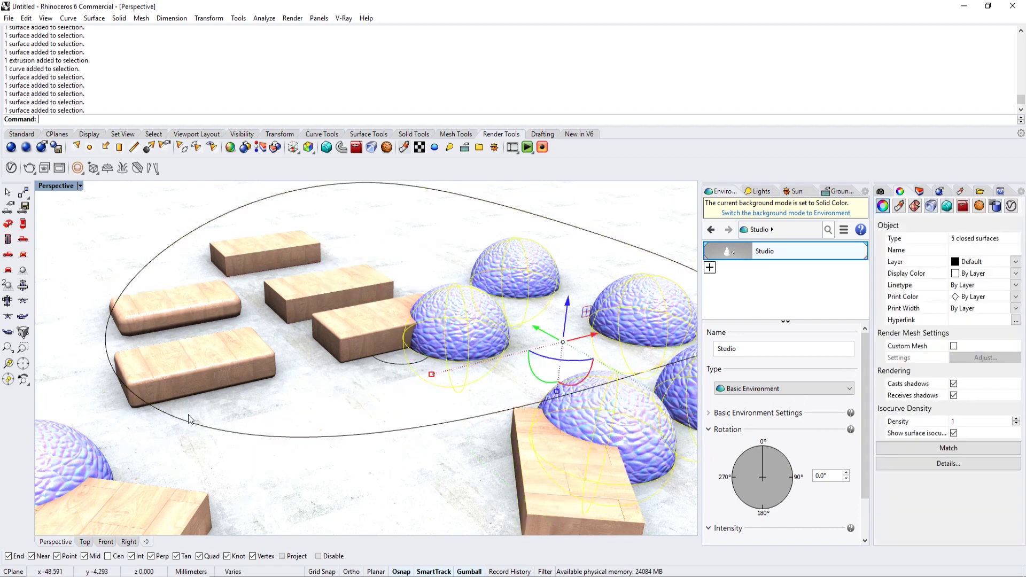
shift+click(87, 459)
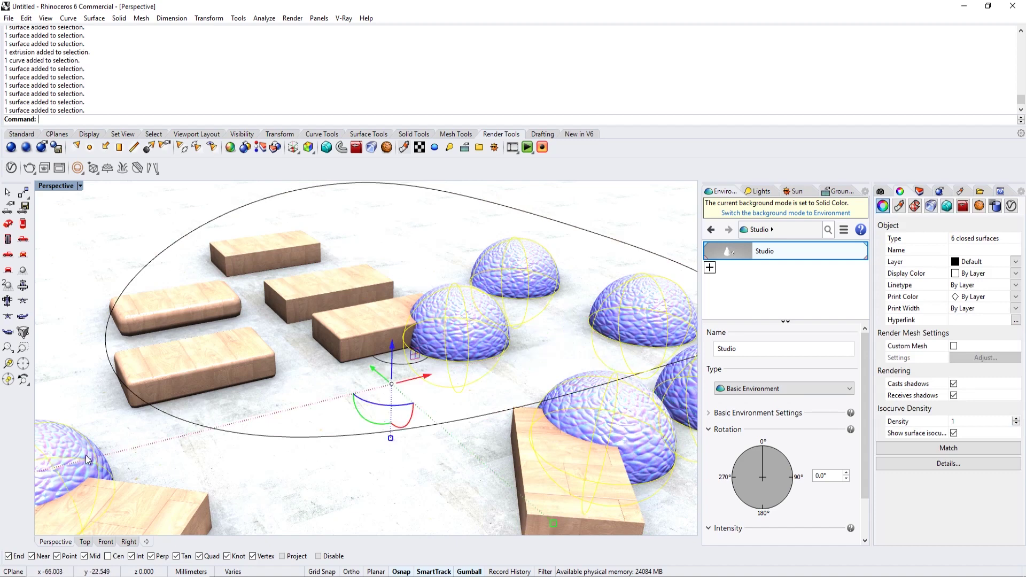
click(914, 206)
- Try a UVW texture repeat of 3 on the six spheres and check the bump pattern up close
double_click(939, 479)
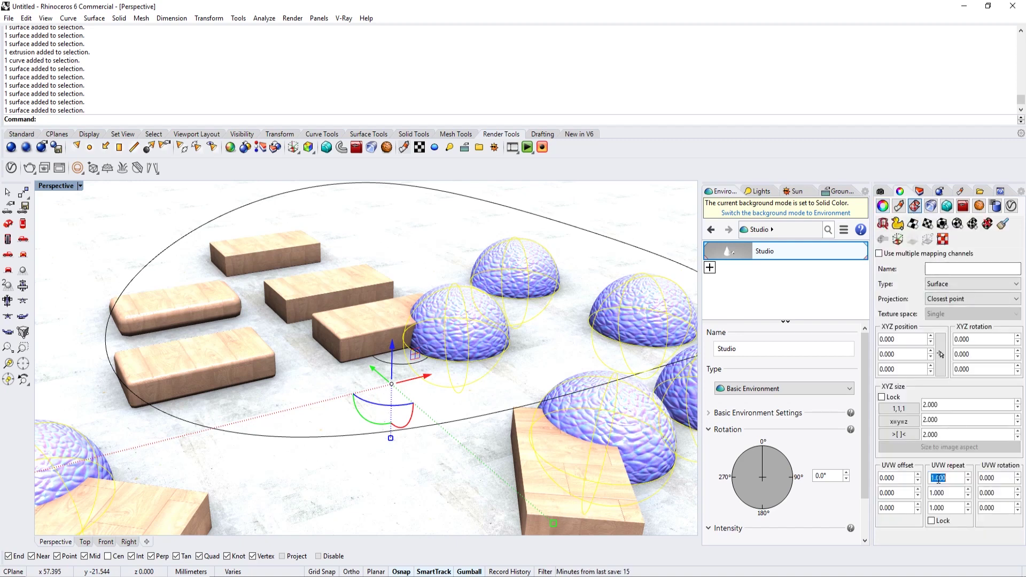
text(3)
key(Return)
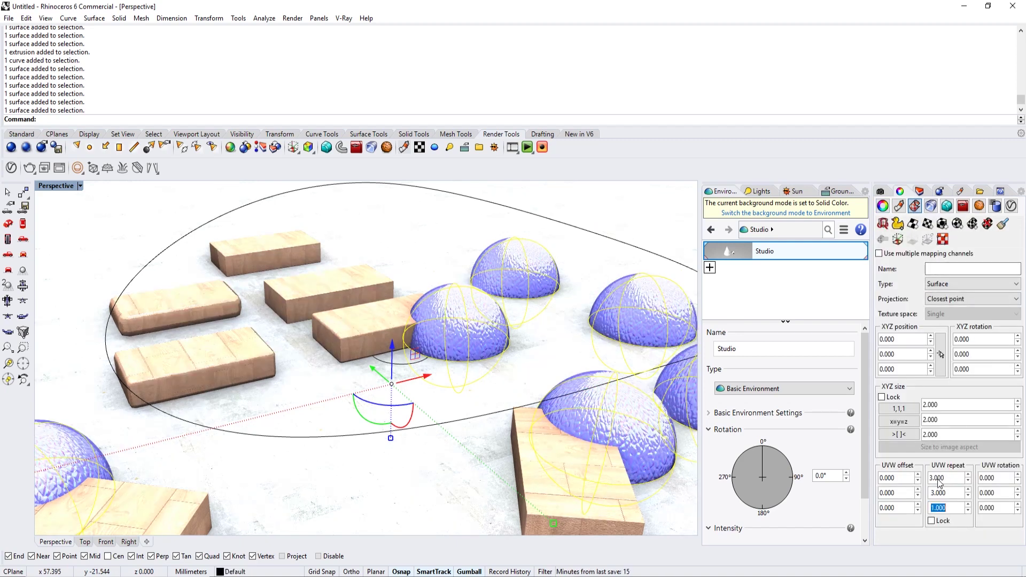
scroll(491, 288, up, 8)
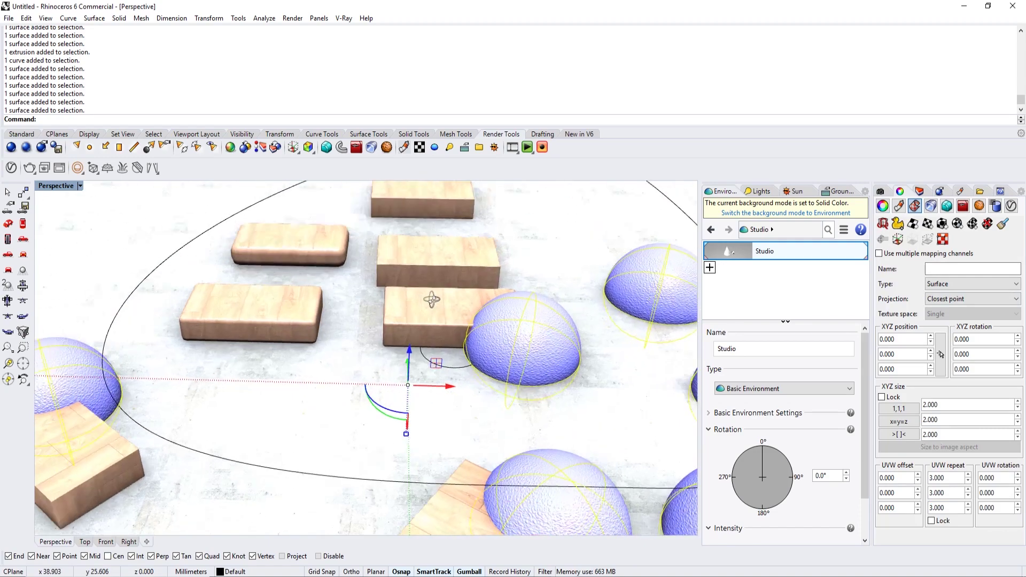
scroll(497, 376, down, 5)
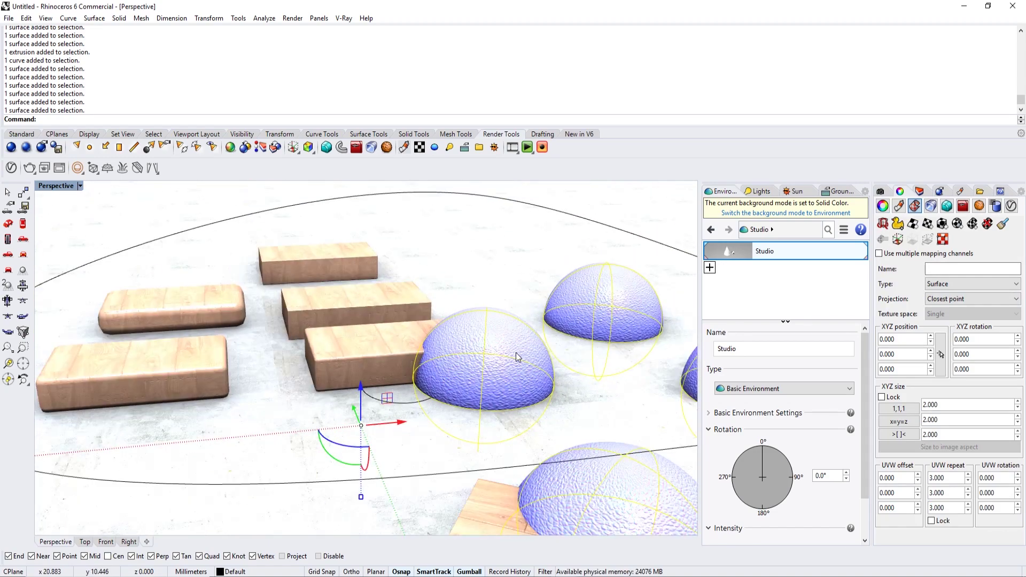
scroll(515, 367, up, 4)
scroll(492, 379, down, 6)
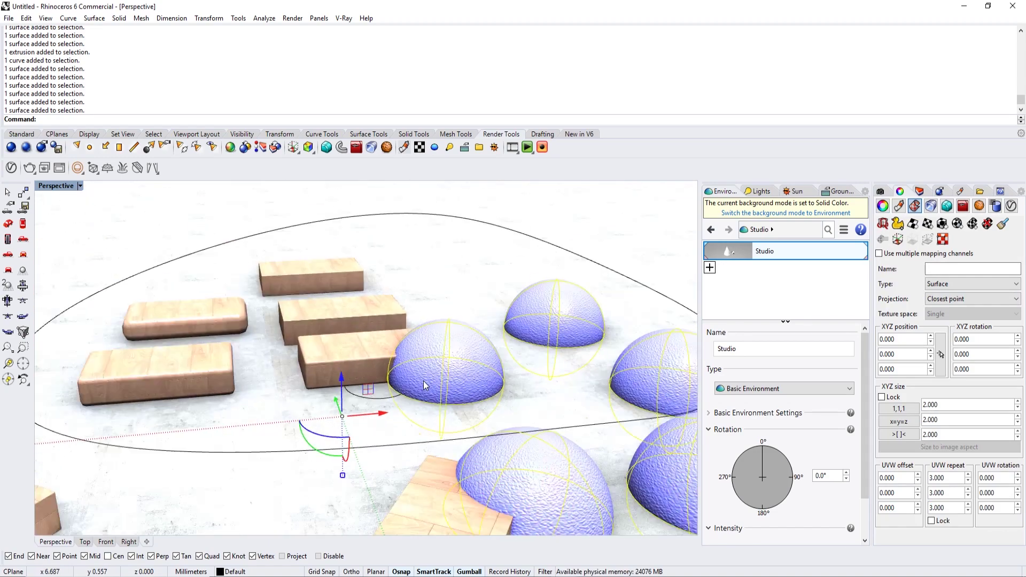
scroll(458, 393, up, 5)
scroll(457, 376, up, 3)
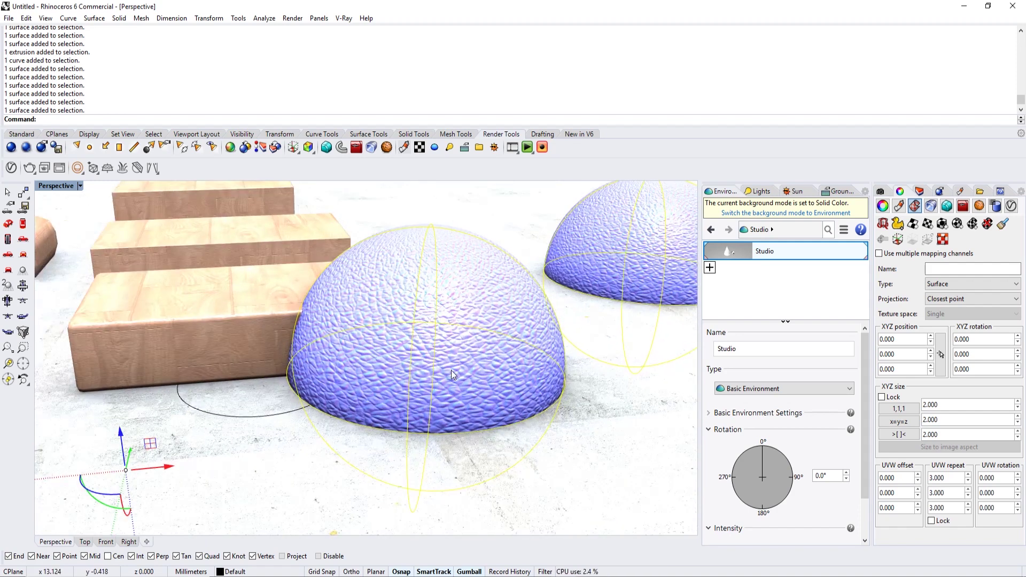
scroll(422, 354, down, 4)
- Set the spheres' UVW texture repeat to 4 in all three directions and review the scene
click(944, 478)
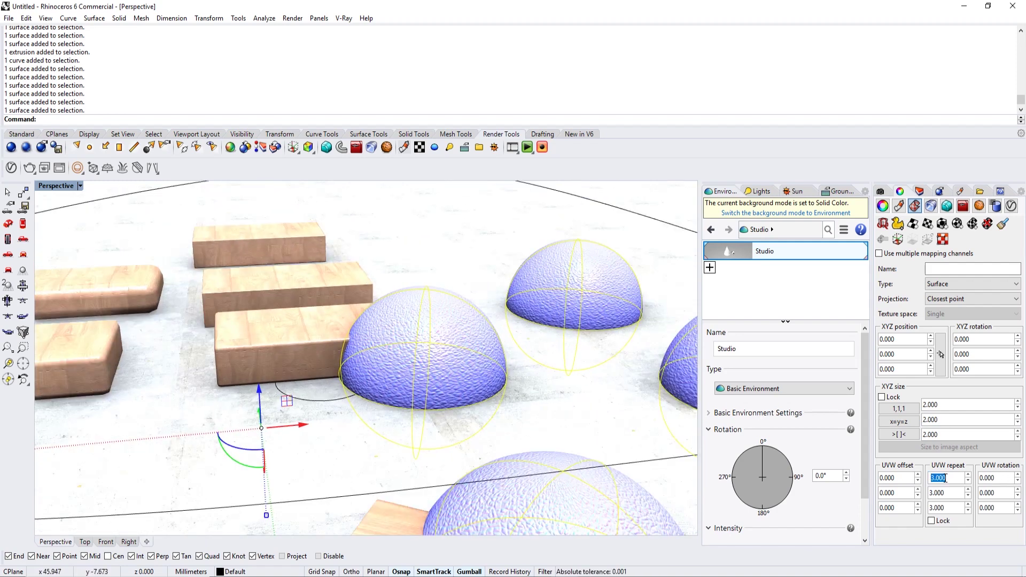
text(4)
key(Tab)
text(4)
key(Tab)
text(4)
key(Tab)
scroll(586, 349, down, 3)
shift+right_drag(586, 349, 629, 357)
right_drag(431, 371, 463, 412)
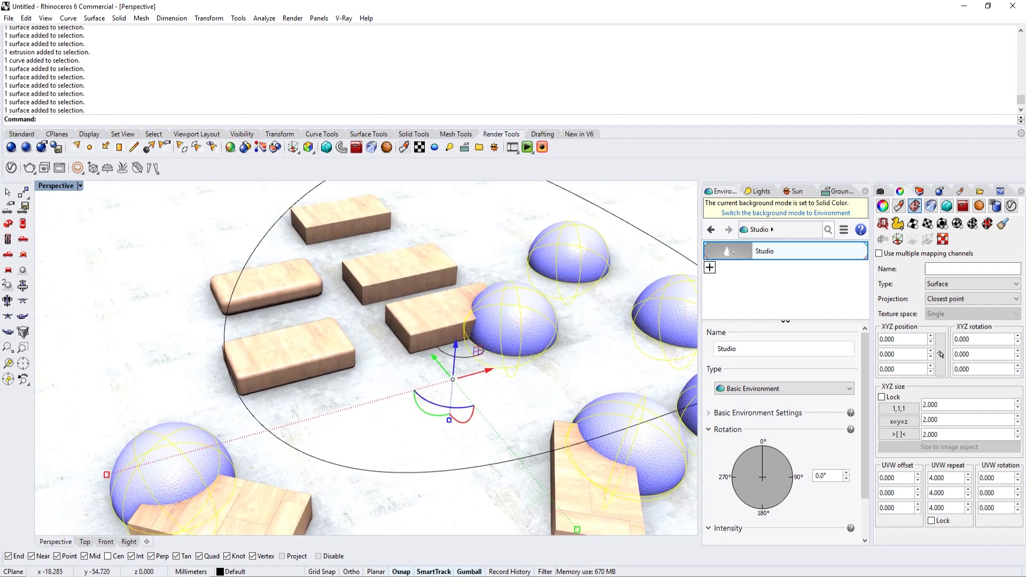
- Render the entire animation with V-Ray, inspect the frames in the frame buffer, and minimize the V-Ray windows
click(591, 576)
click(556, 145)
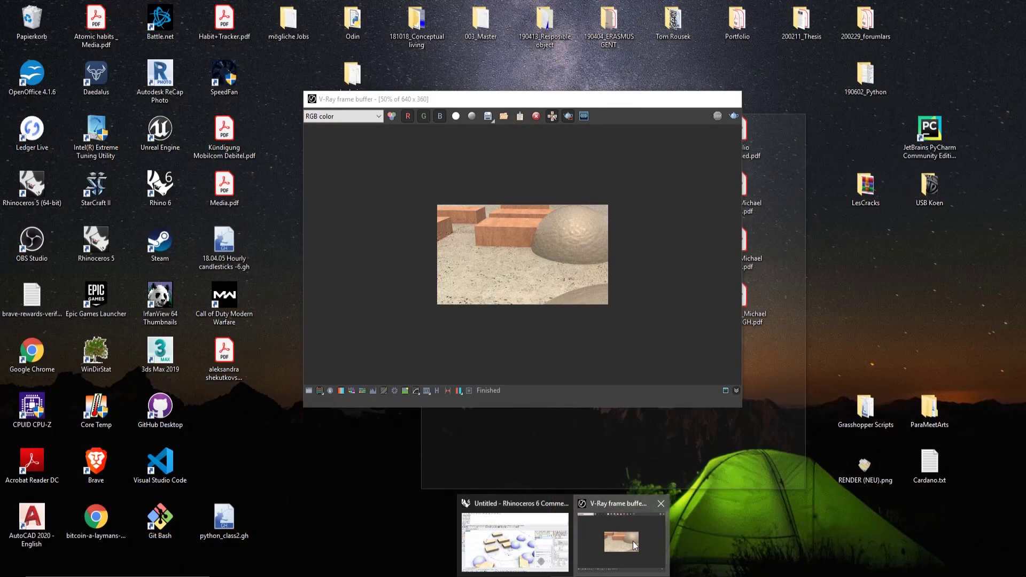
click(633, 541)
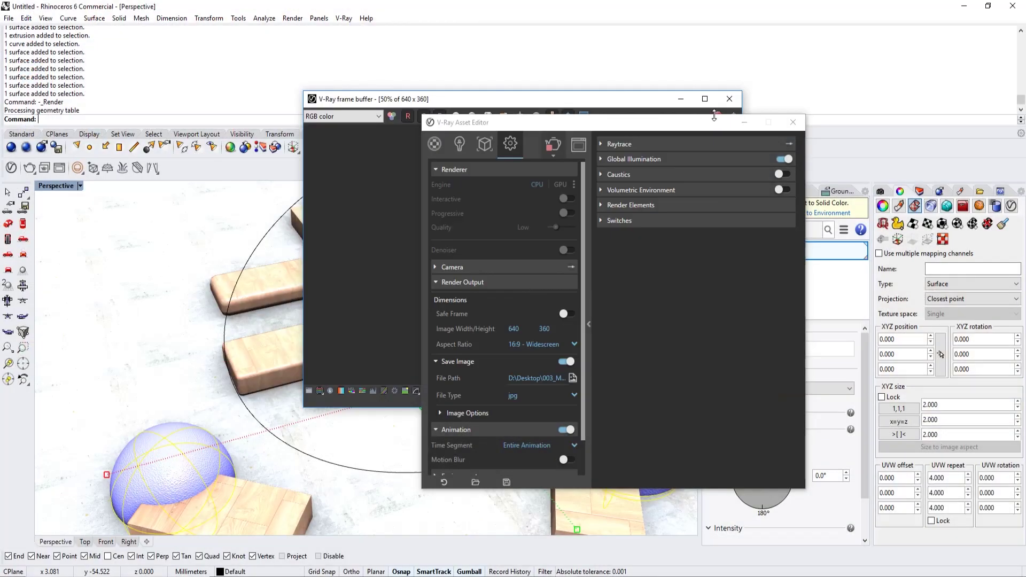
click(744, 122)
scroll(543, 232, up, 3)
scroll(548, 237, down, 2)
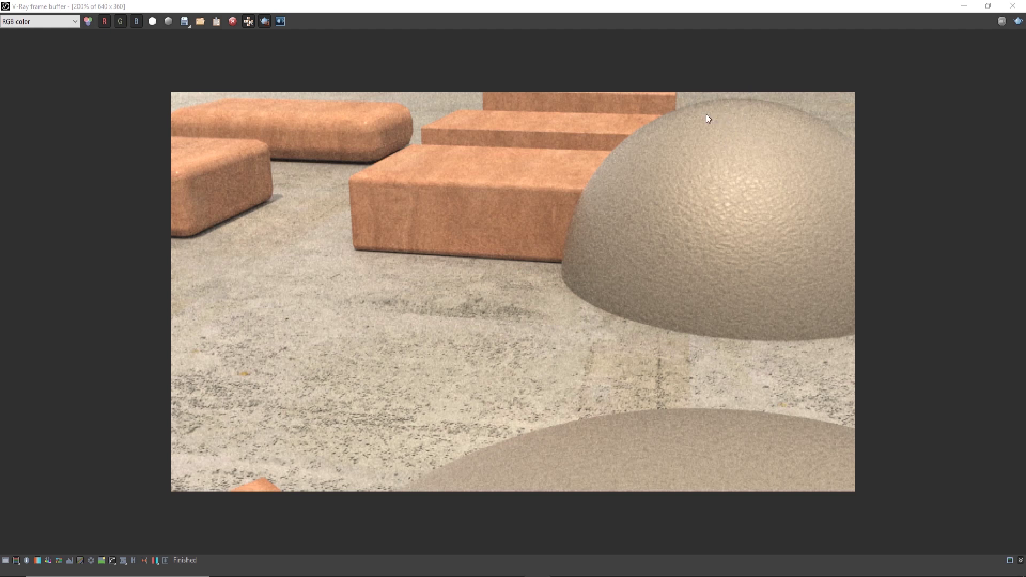
click(963, 7)
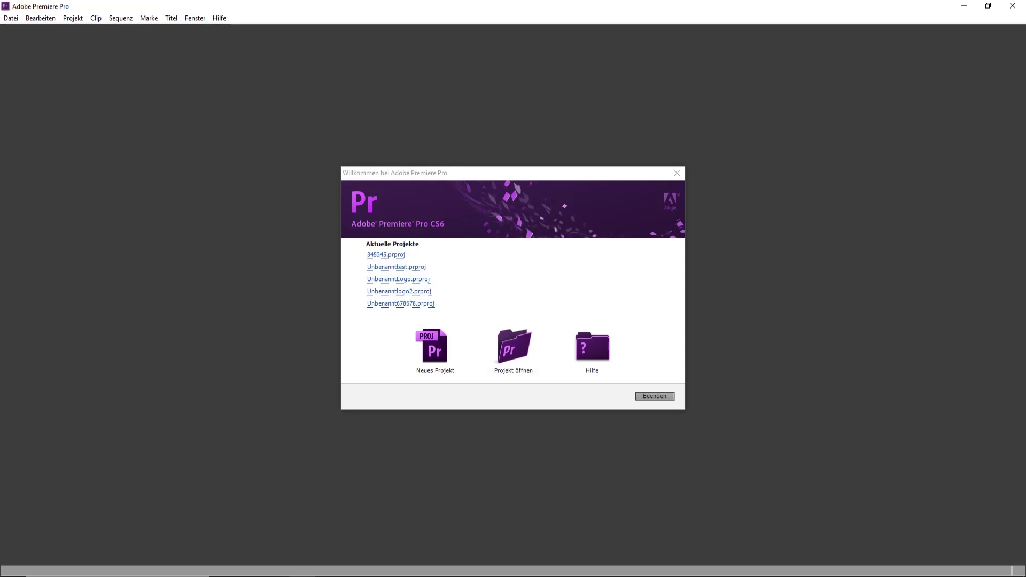
- Switch to the ezgif GIF maker in the browser and browse for images in the YOUTUBE project's animation Sequence folder
drag(0, 133, 283, 134)
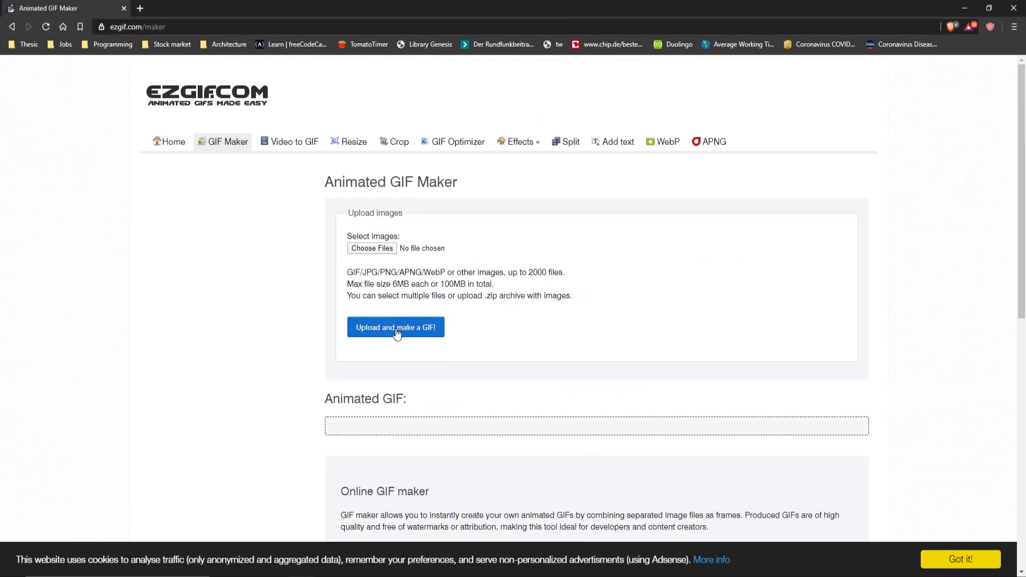
click(373, 249)
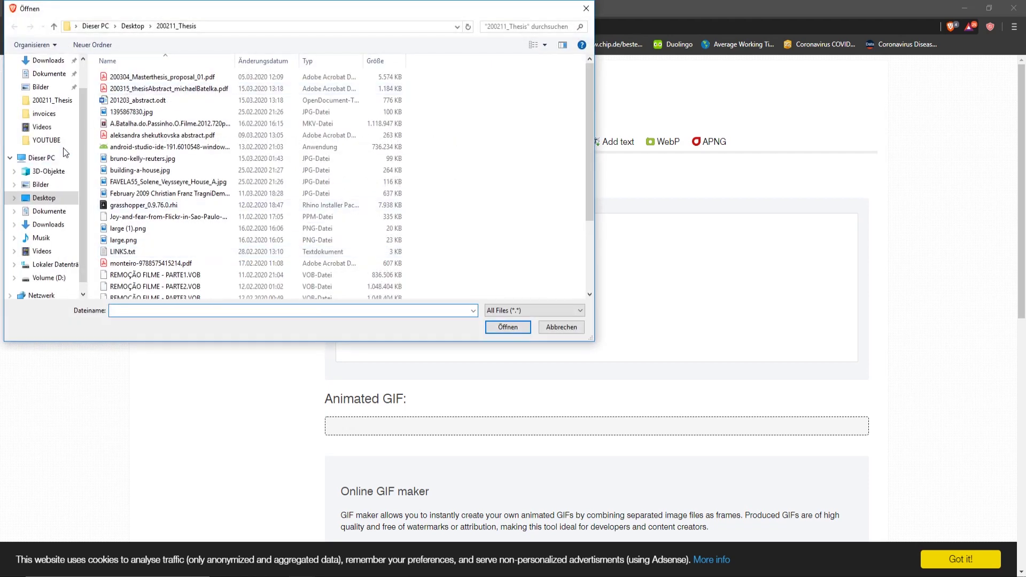
click(53, 115)
click(47, 141)
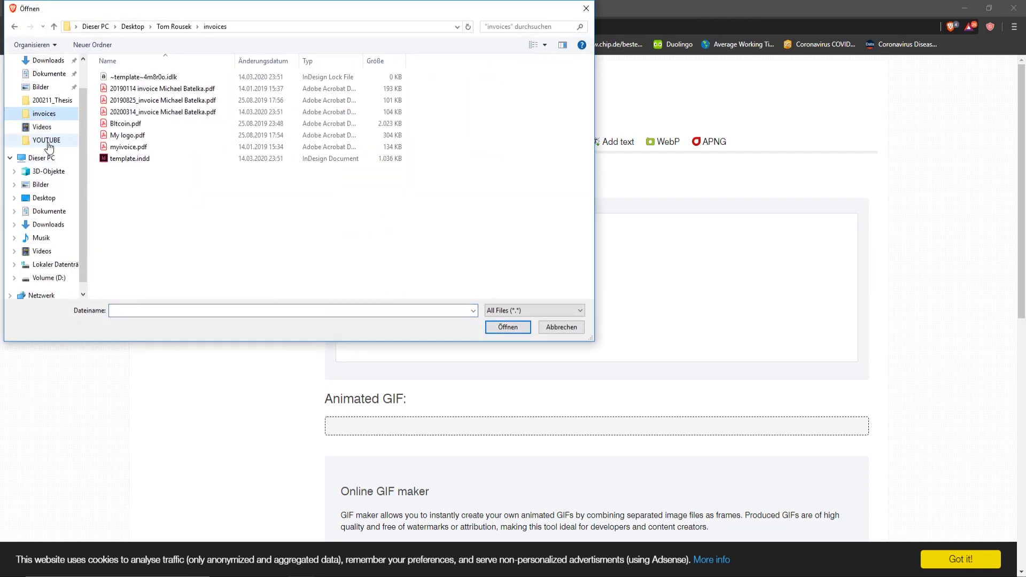
double_click(239, 104)
double_click(148, 112)
key(alt+Left)
click(140, 127)
double_click(140, 126)
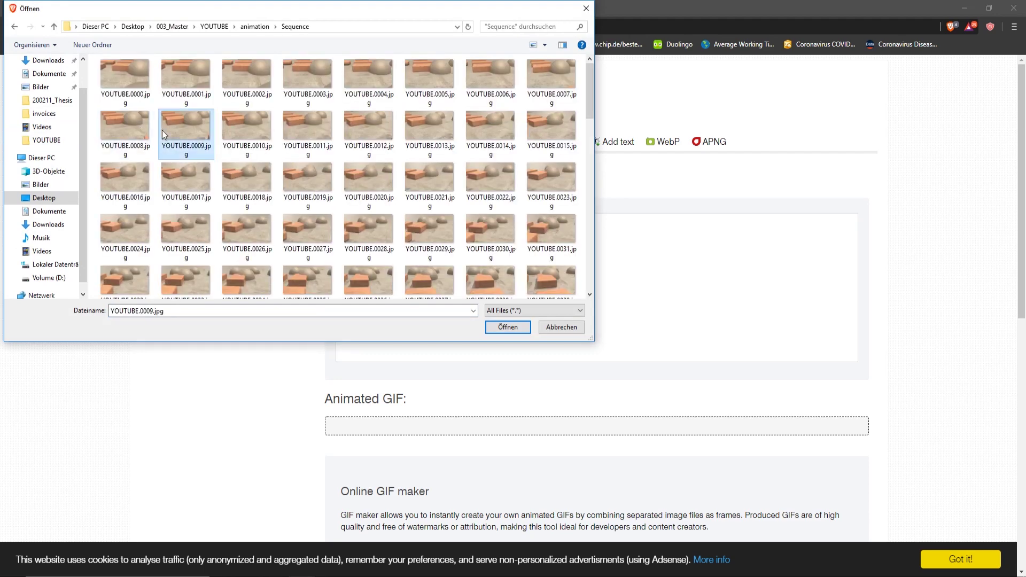
- Choose all the rendered JPEG frames in the Sequence folder and upload them to make a GIF
click(162, 130)
key(ctrl+a)
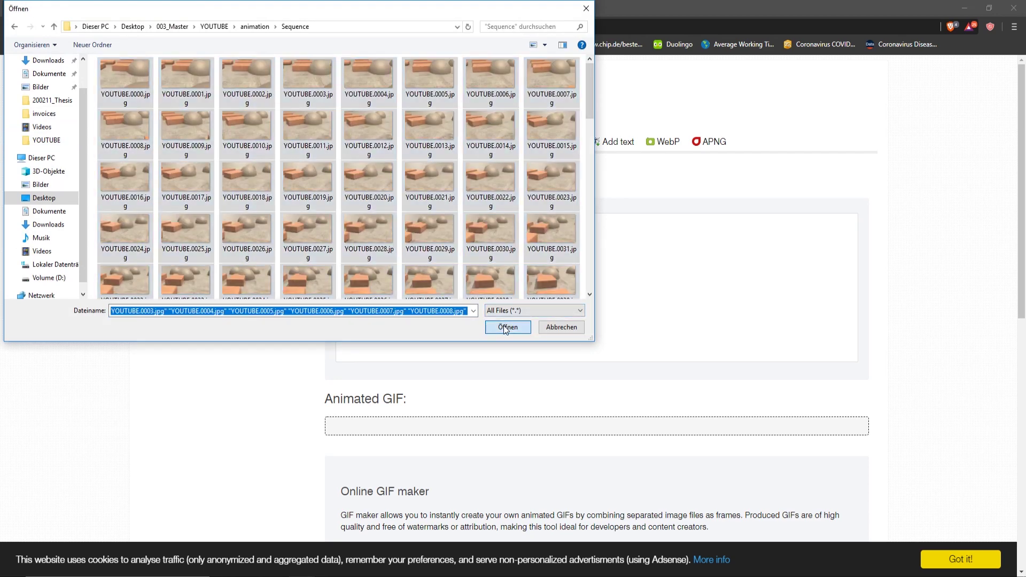
click(506, 327)
click(389, 330)
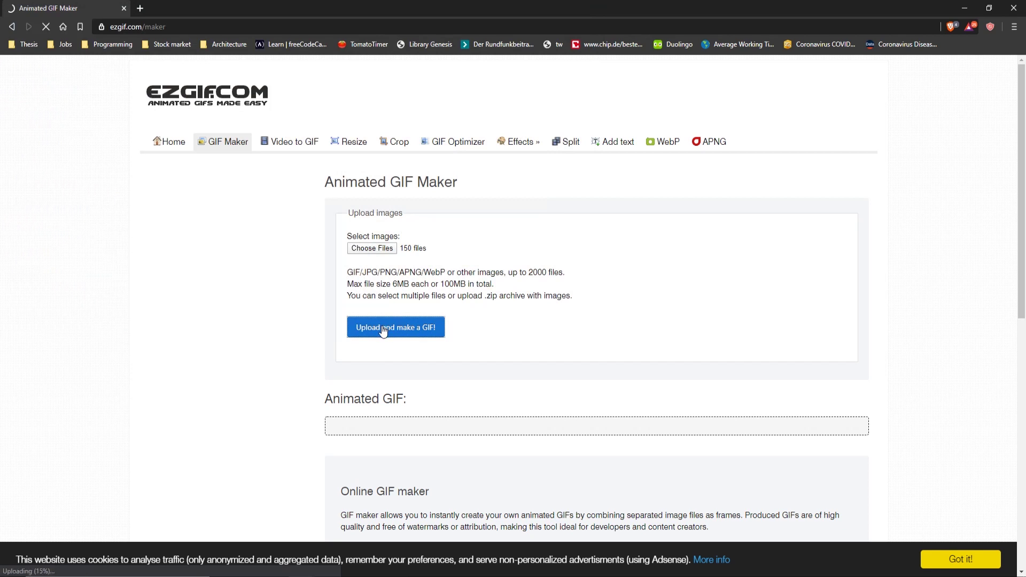
scroll(621, 396, down, 3)
scroll(622, 398, up, 3)
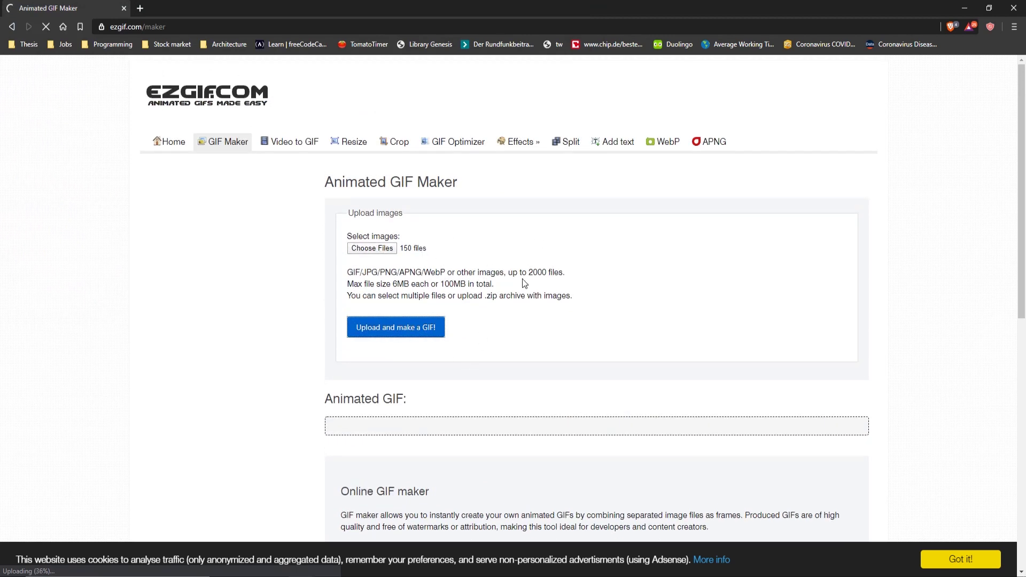
drag(523, 275, 549, 273)
click(604, 303)
scroll(606, 308, down, 6)
scroll(606, 308, up, 6)
click(988, 560)
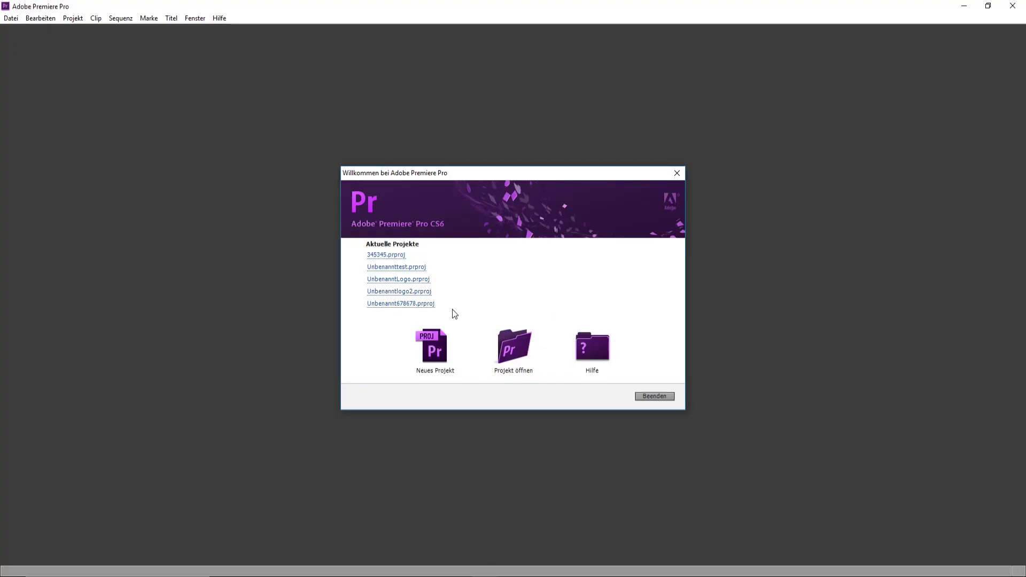
- Switch to Adobe Premiere Pro and create a project named Unbenanntyoutube with a DVCPROHD 1080p24 sequence called Sequenz 01
click(440, 349)
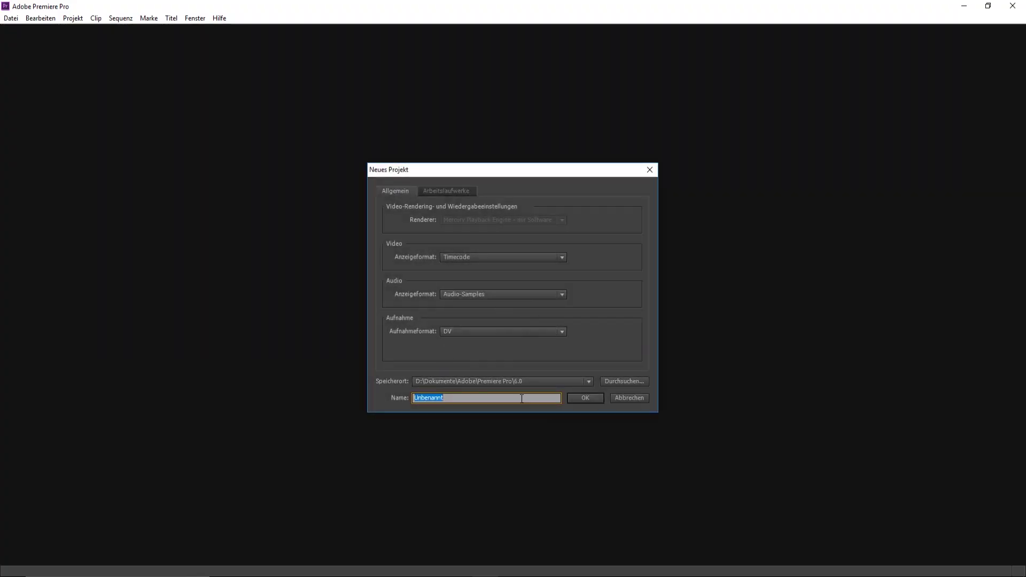
click(499, 398)
key(Return)
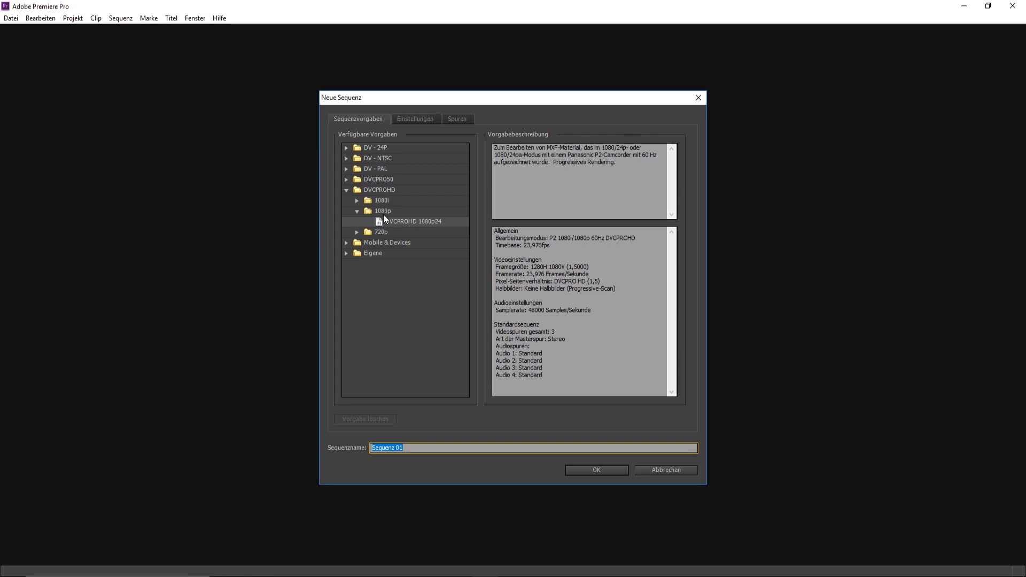
click(595, 469)
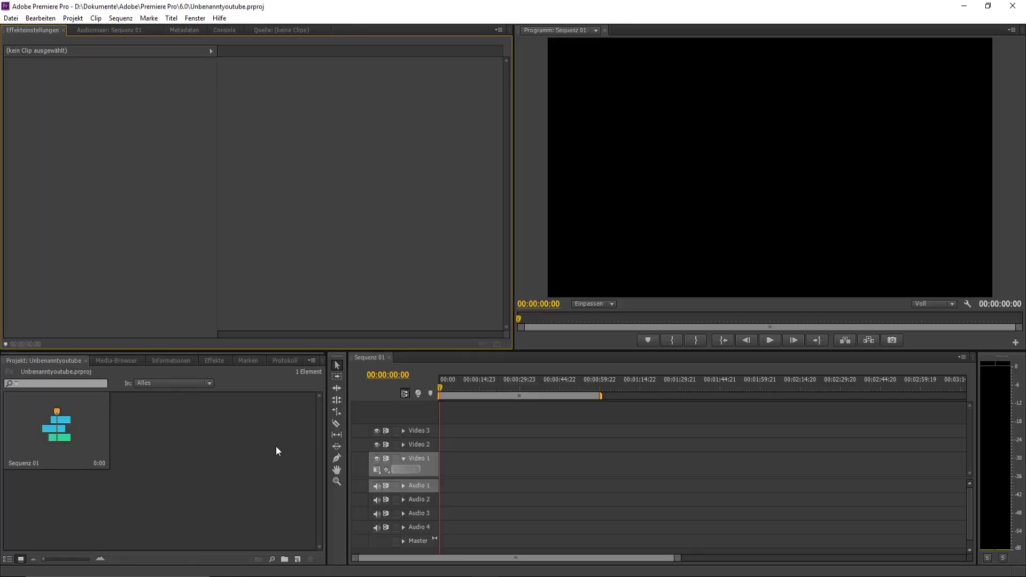
- Import all YOUTUBE JPEG frames from the project's animation Sequence folder as individual images
right_click(203, 455)
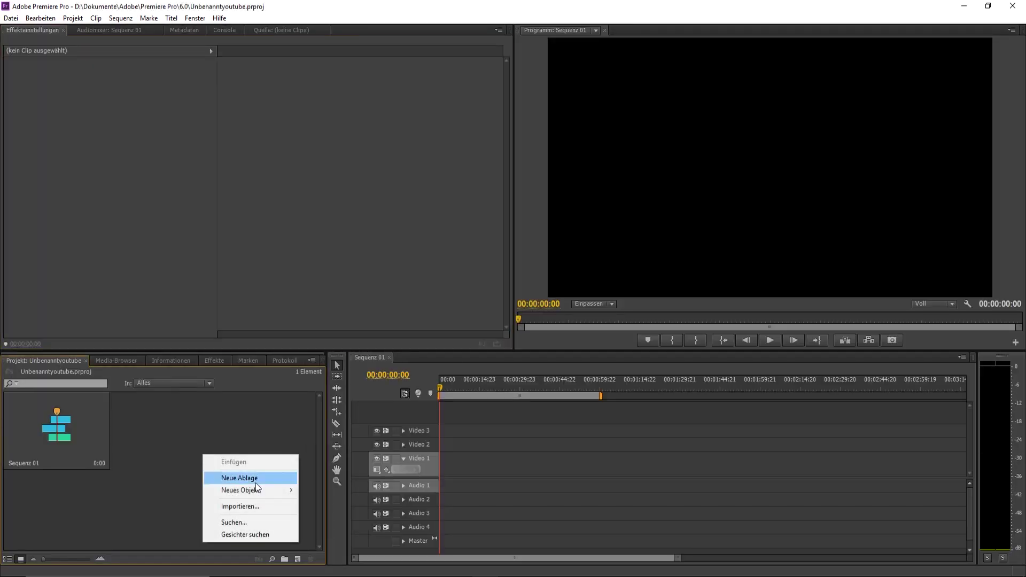
click(243, 503)
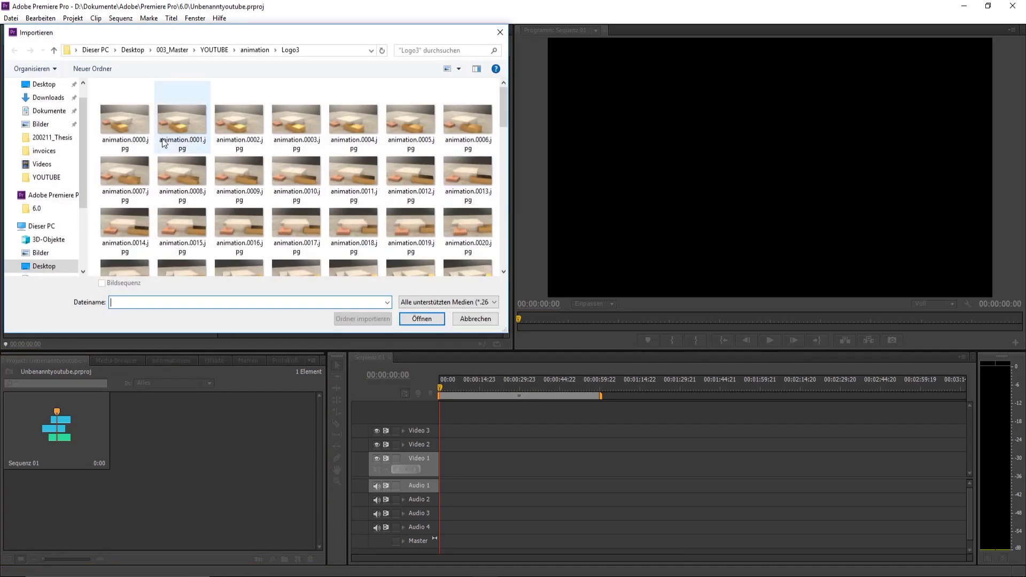
click(254, 50)
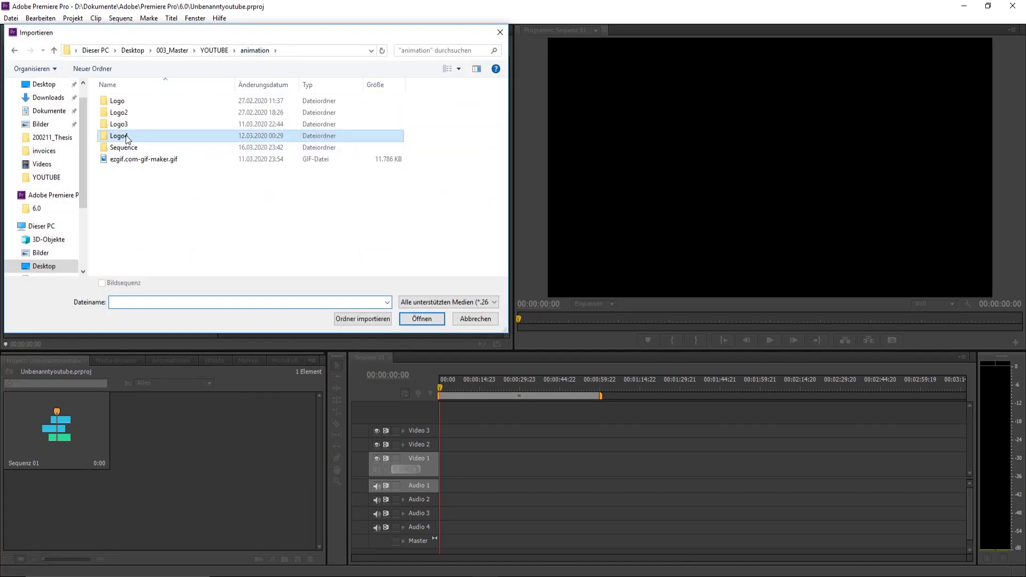
double_click(258, 140)
click(254, 50)
double_click(187, 143)
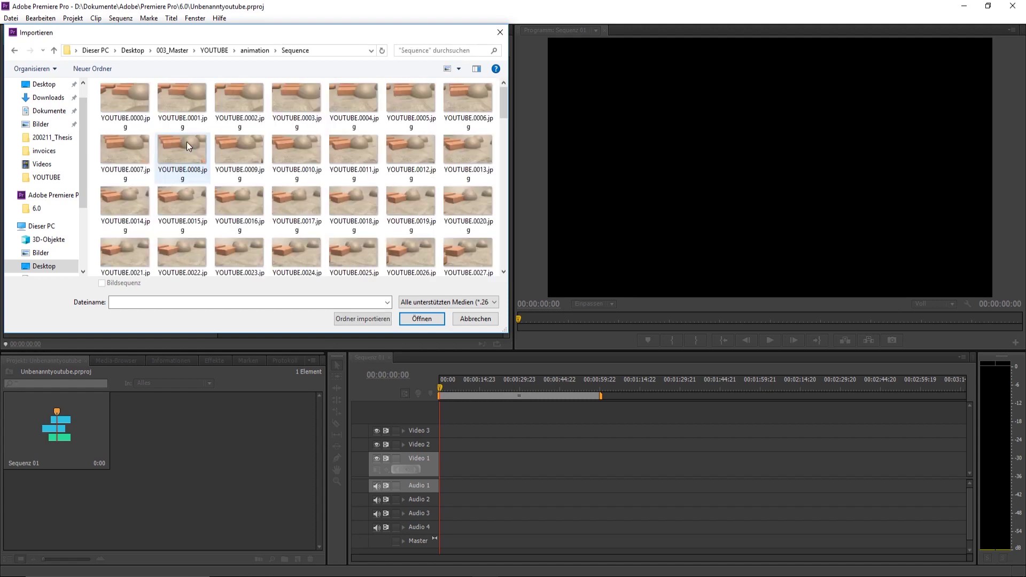
key(ctrl+a)
click(414, 317)
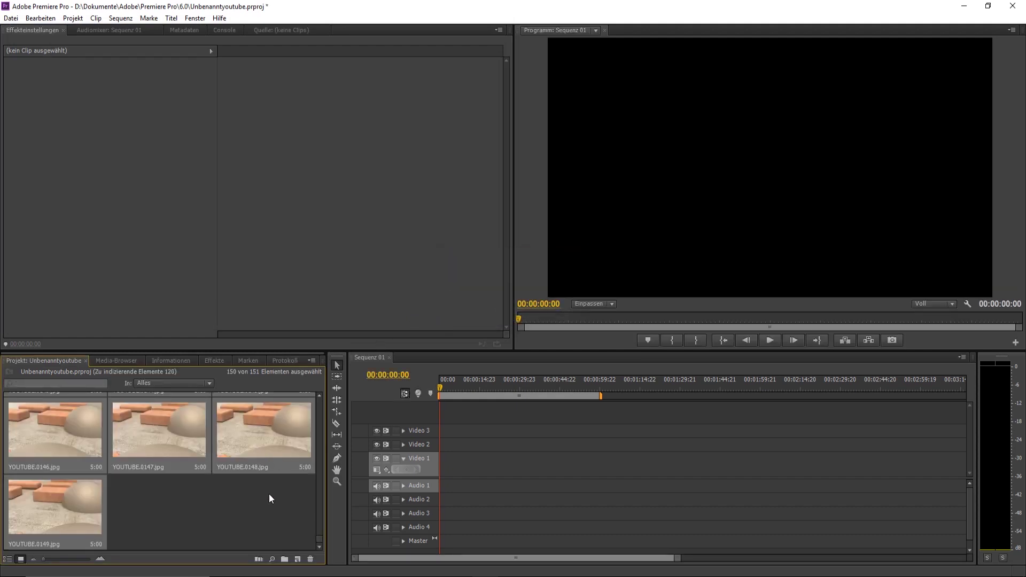
click(269, 491)
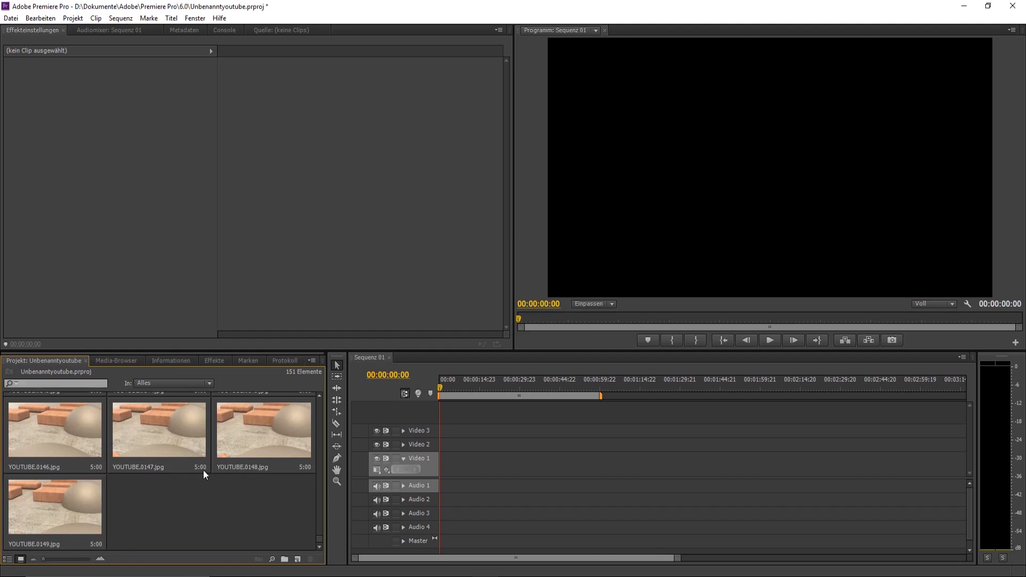
drag(197, 472, 449, 464)
double_click(461, 393)
mouse_move(441, 387)
mouse_down()
mouse_move(460, 386)
mouse_move(434, 386)
mouse_up()
click(207, 537)
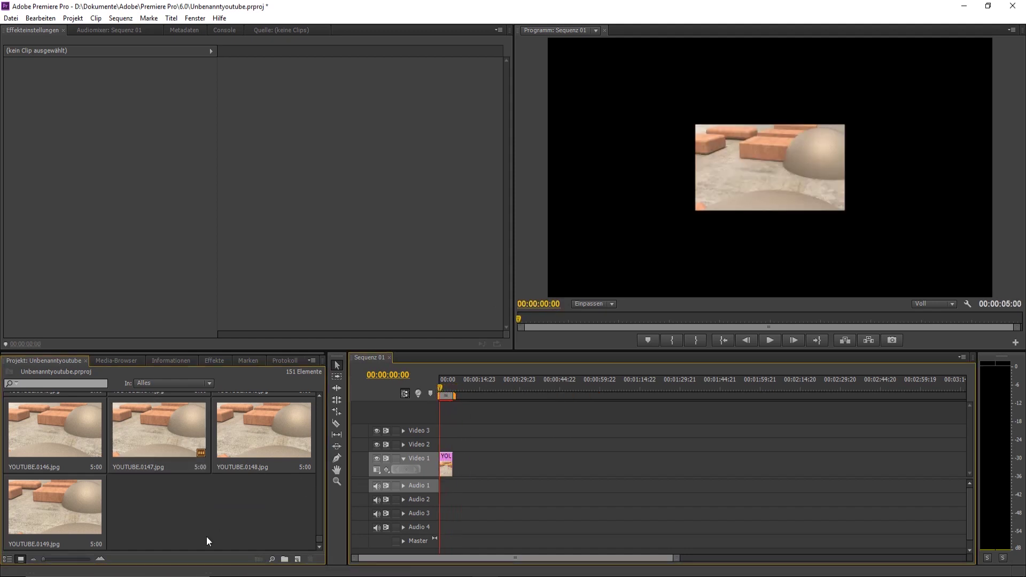
key(ctrl+z)
- Set the duration of all imported frame images to one frame (00:00:00:01)
key(ctrl+a)
right_click(142, 444)
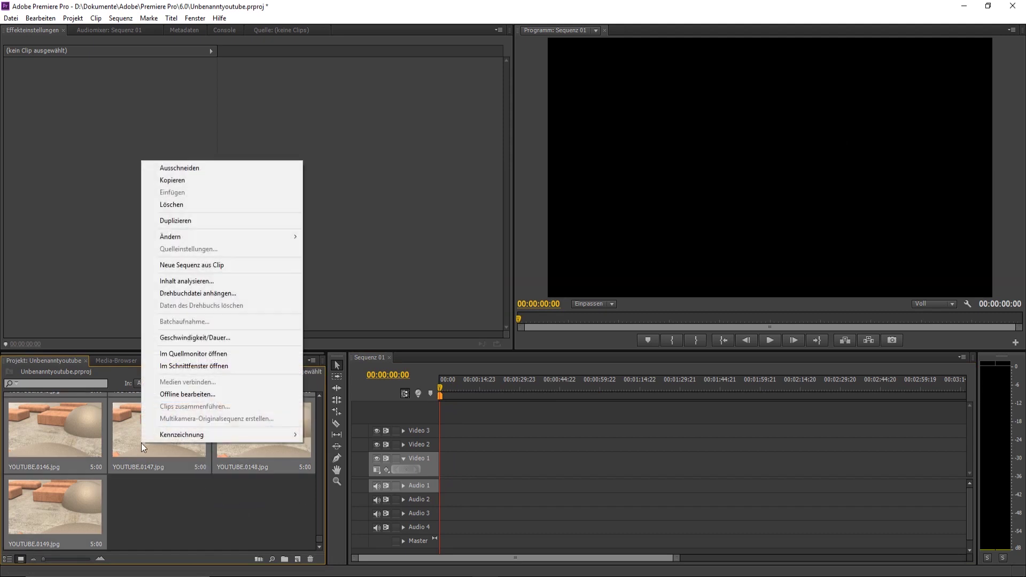
click(226, 338)
click(526, 283)
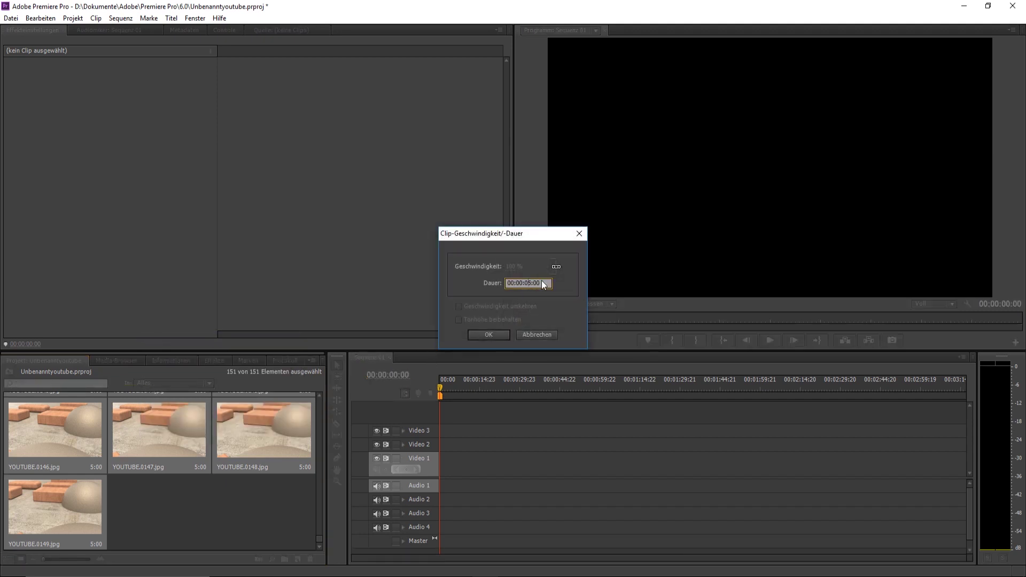
drag(539, 280, 528, 282)
click(532, 283)
click(489, 335)
- Place all imported frames in order on the Video 1 track, starting at 00:00:00:00
drag(181, 444, 461, 456)
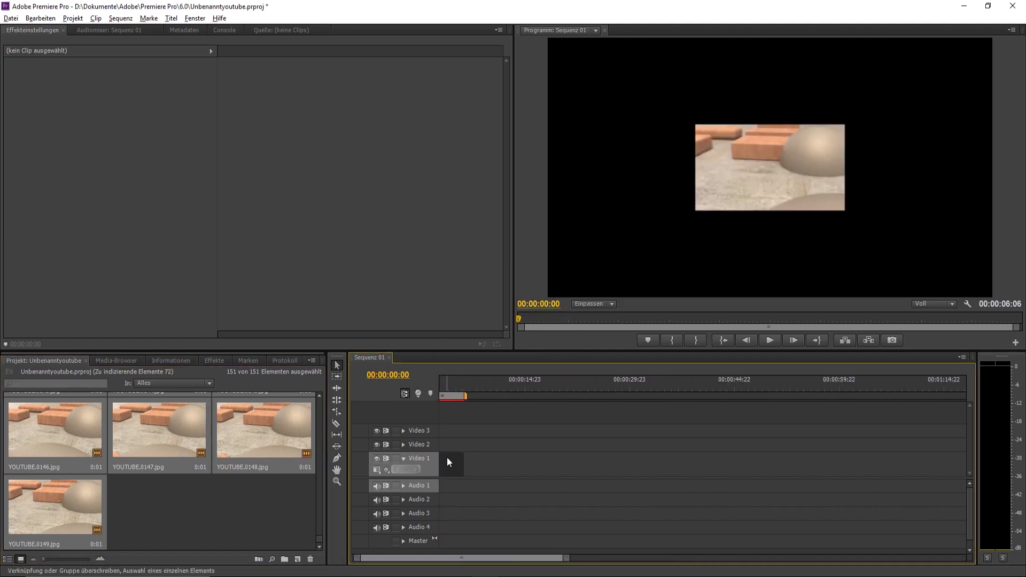
drag(446, 469, 395, 499)
- Open the clip options for all selected frame clips on the Video 1 track
alt+scroll(419, 468, up, 3)
alt+scroll(418, 466, up, 4)
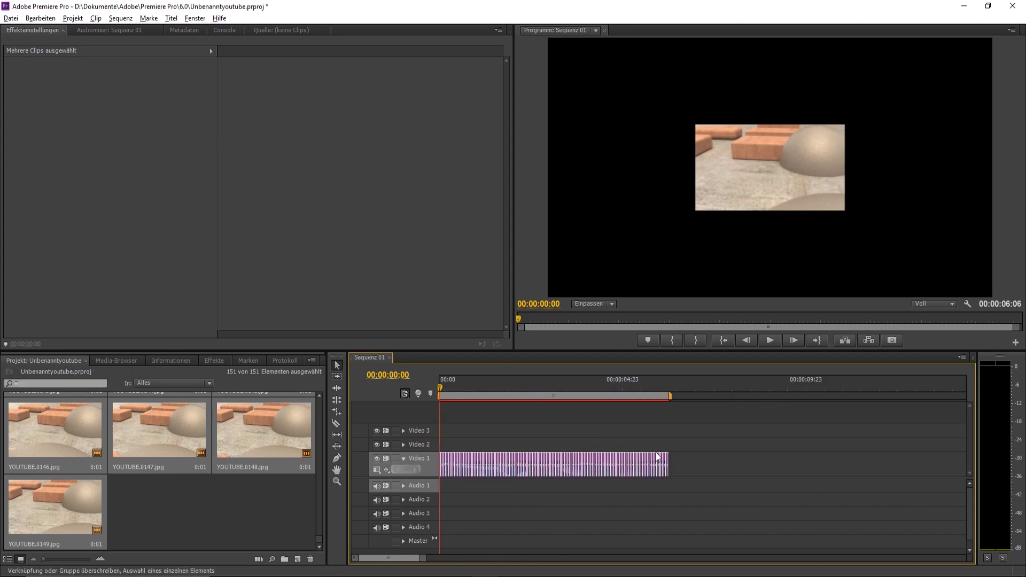
alt+scroll(617, 456, up, 3)
alt+scroll(480, 467, down, 1)
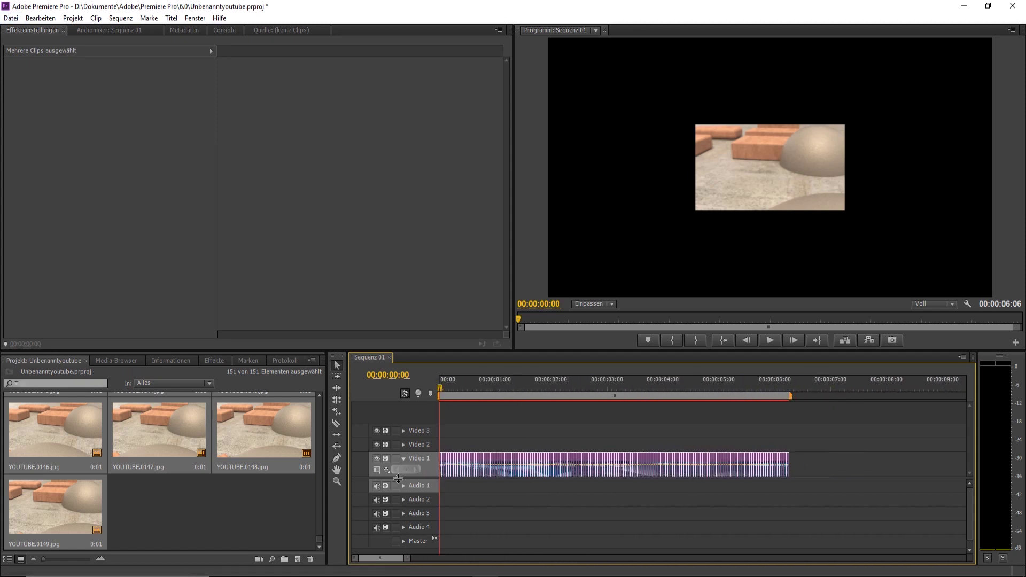
right_click(519, 470)
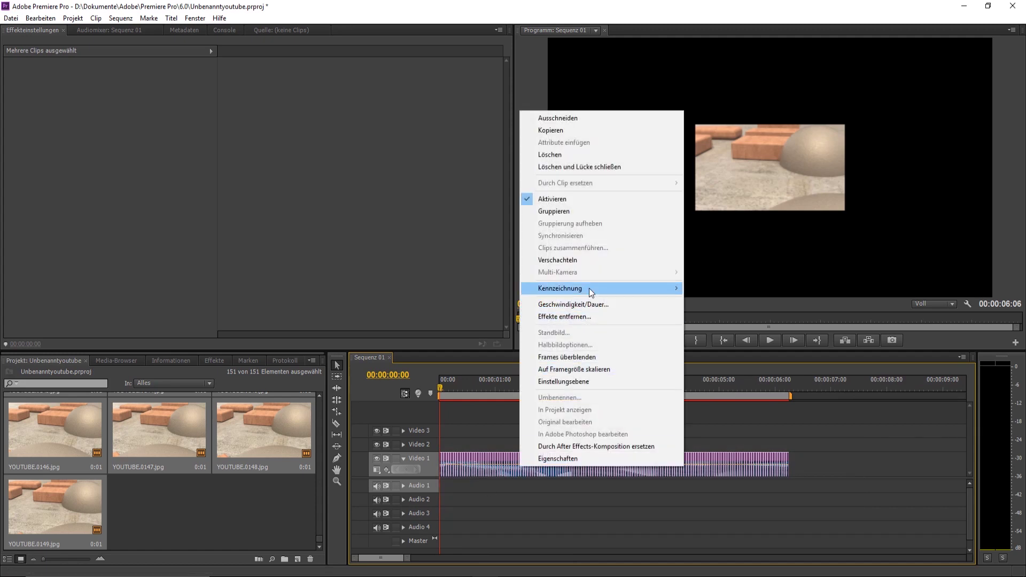
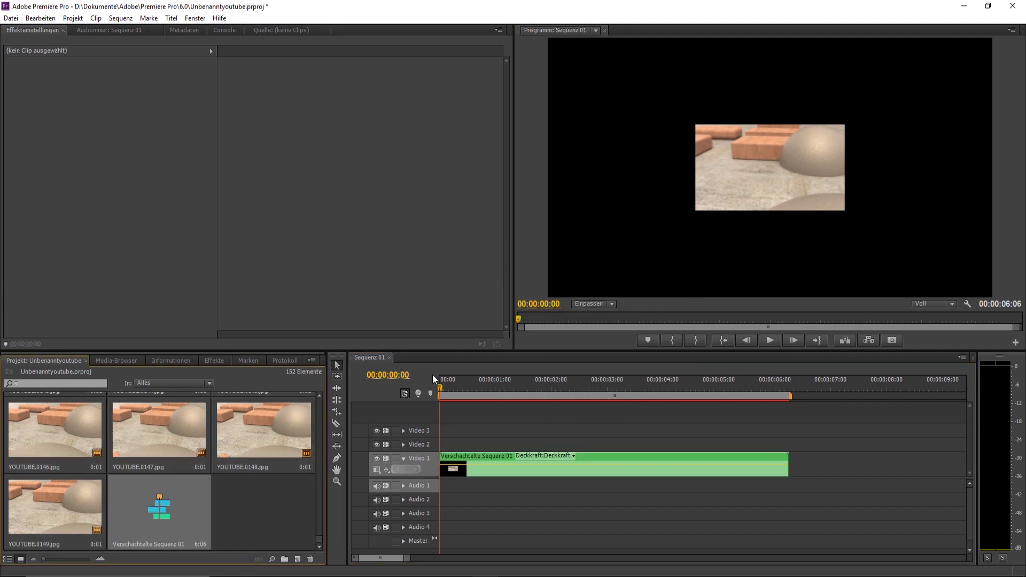
- Play the nested sequence from its beginning
mouse_move(440, 389)
mouse_down()
mouse_move(615, 386)
mouse_move(428, 393)
mouse_up()
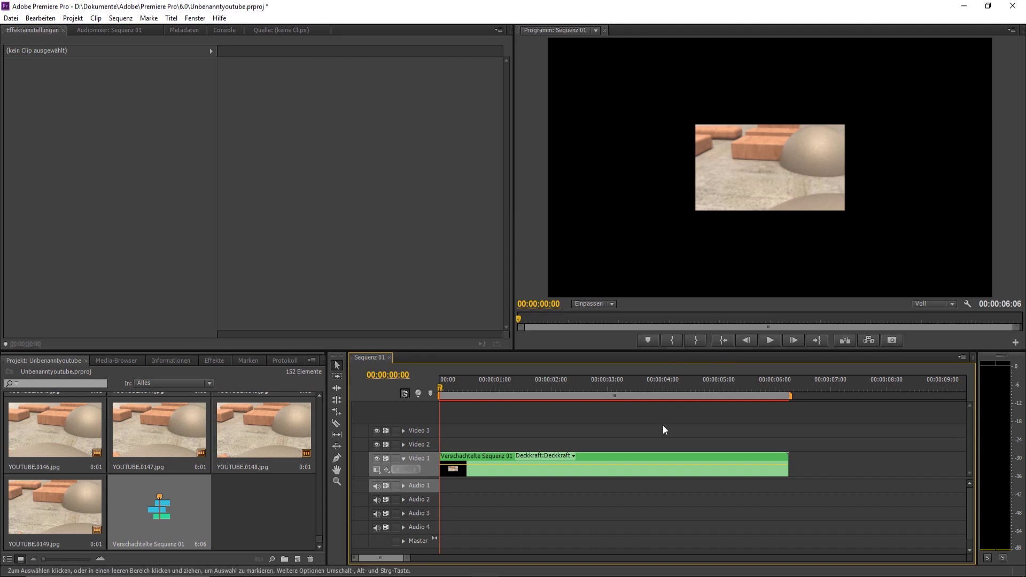
click(769, 339)
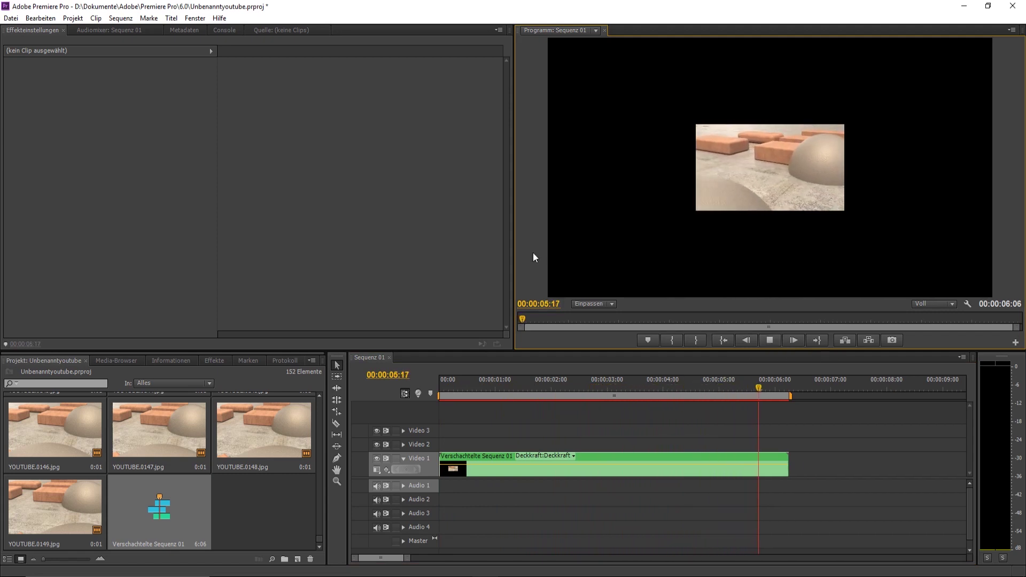
click(652, 462)
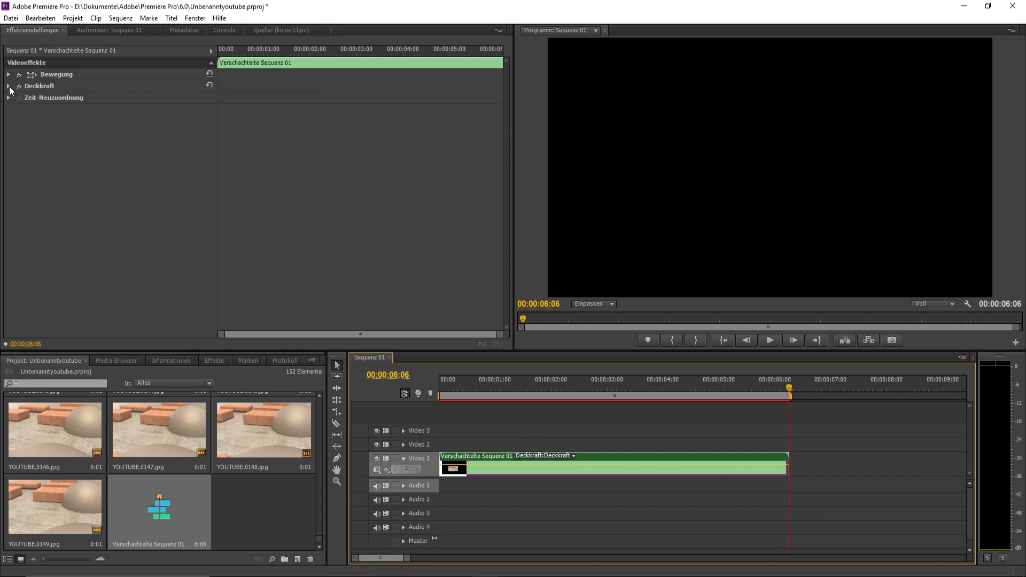
right_click(477, 457)
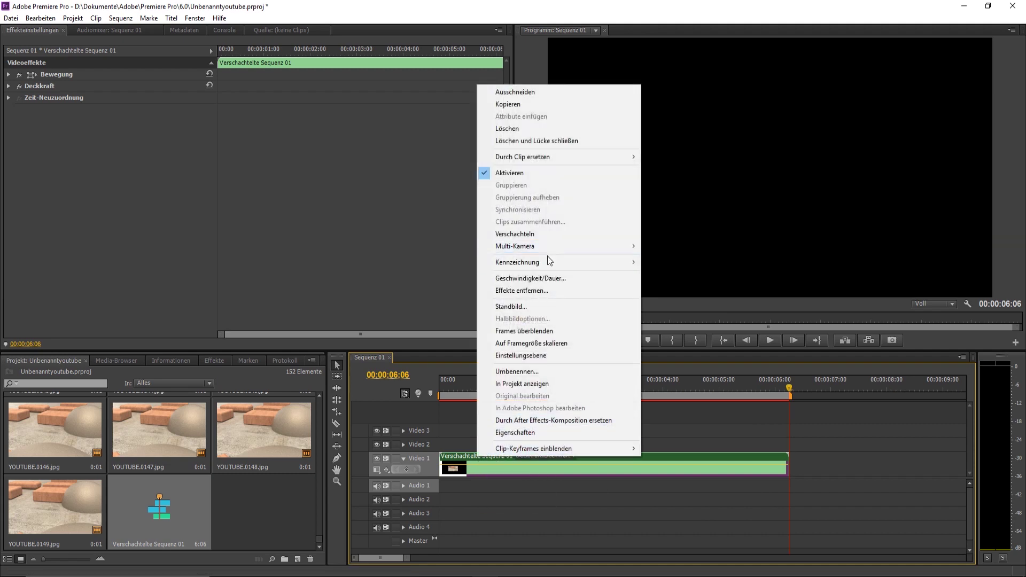
click(532, 277)
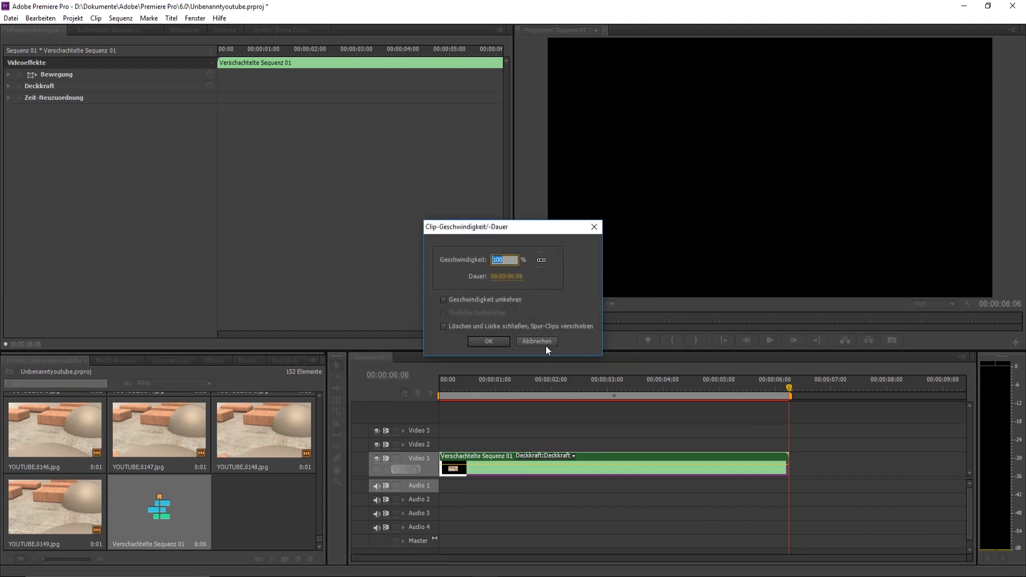
click(536, 342)
click(651, 508)
- Set the nested clip's scale to 308 so the image fills the frame, and play the sequence from the start
click(607, 469)
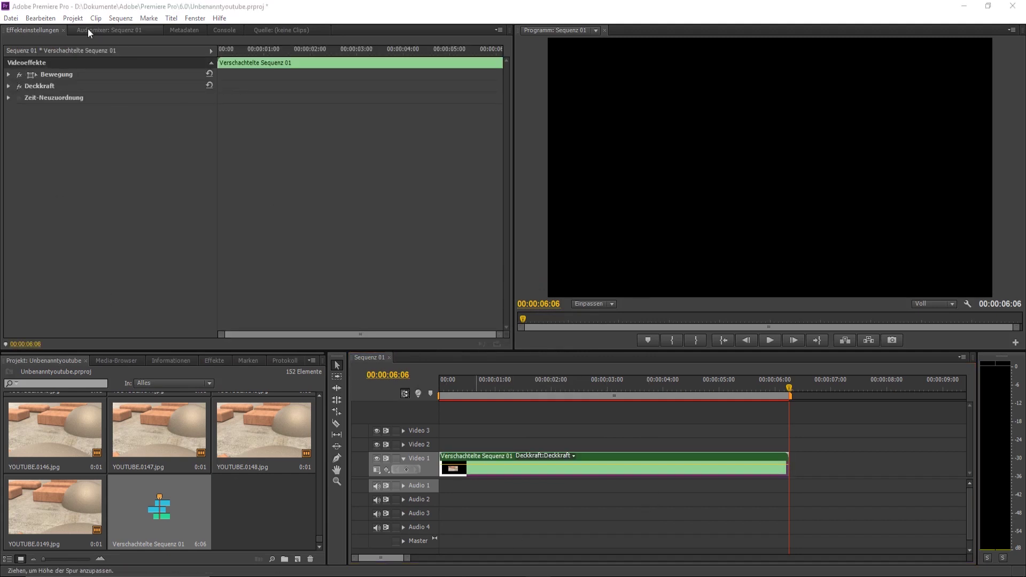
click(8, 75)
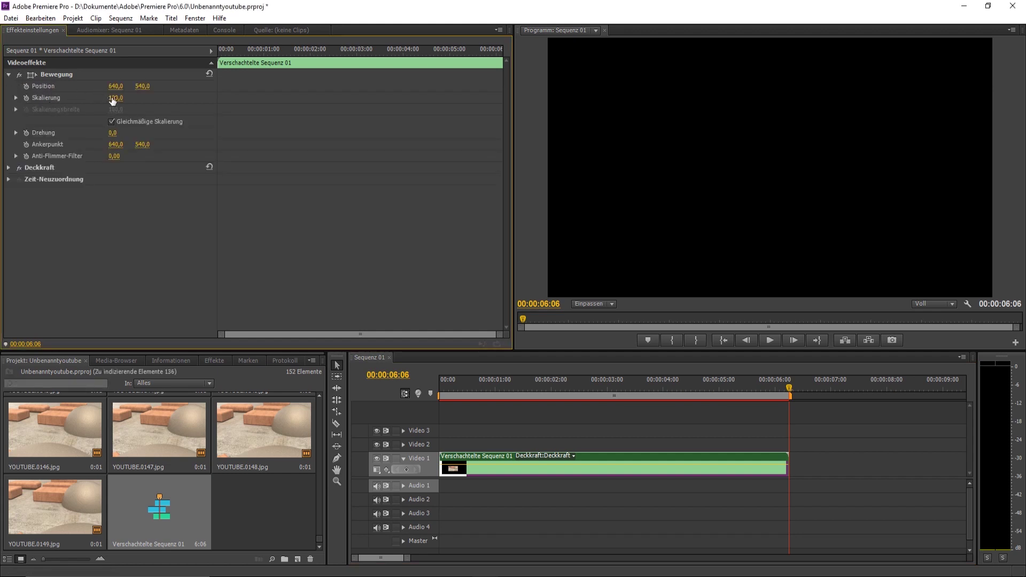
drag(806, 388, 726, 389)
drag(114, 99, 116, 99)
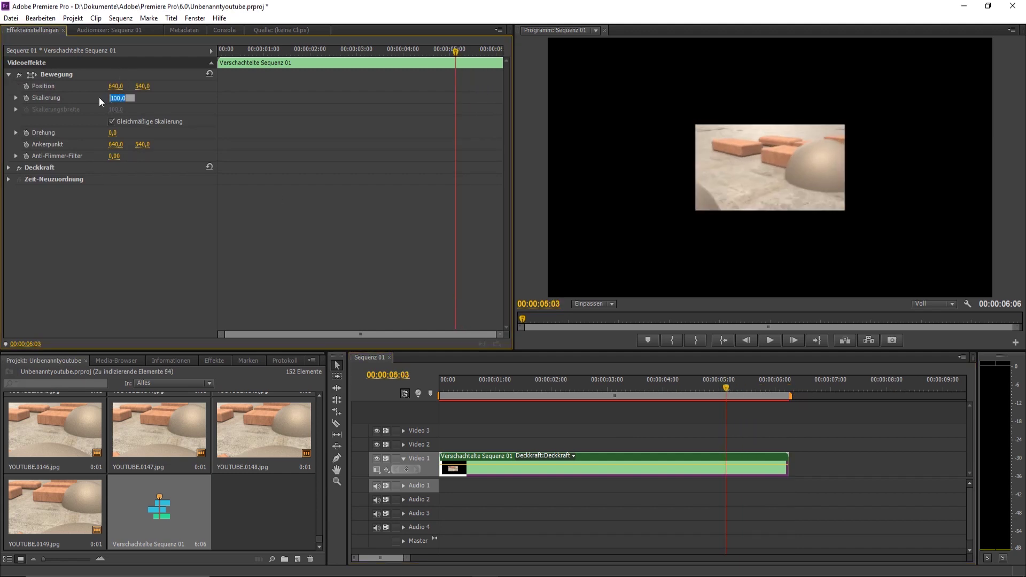
text(145)
key(Return)
drag(115, 99, 203, 98)
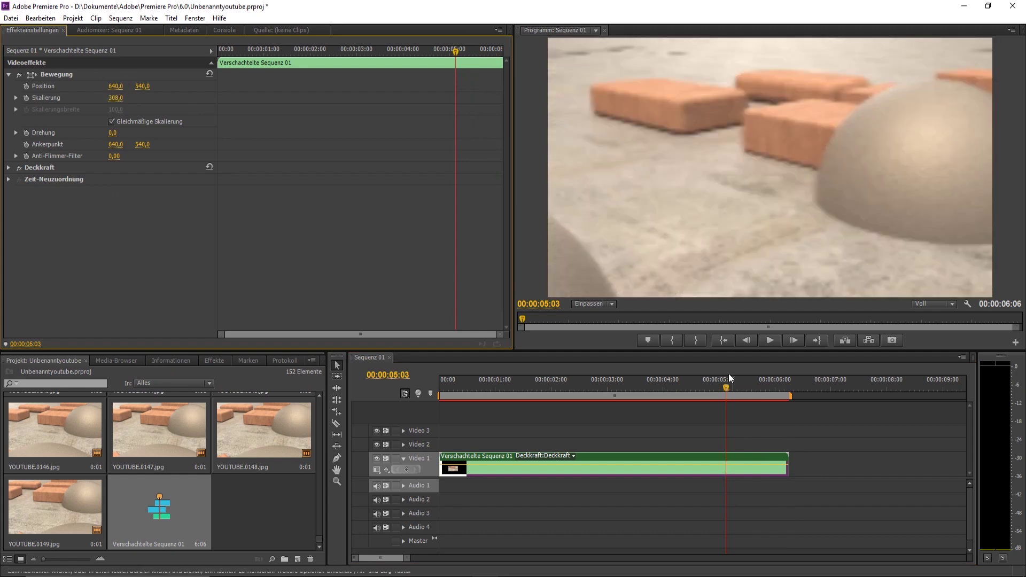
drag(725, 394, 428, 388)
key(space)
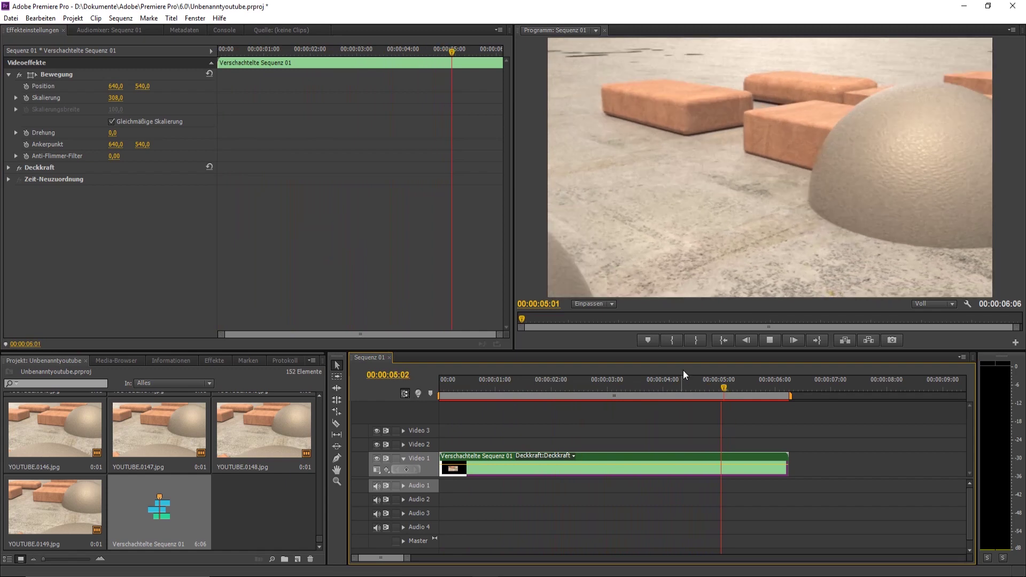
- Duplicate the nested clip twice end to end on the Video 1 track and play across the first join
alt+scroll(582, 512, down, 2)
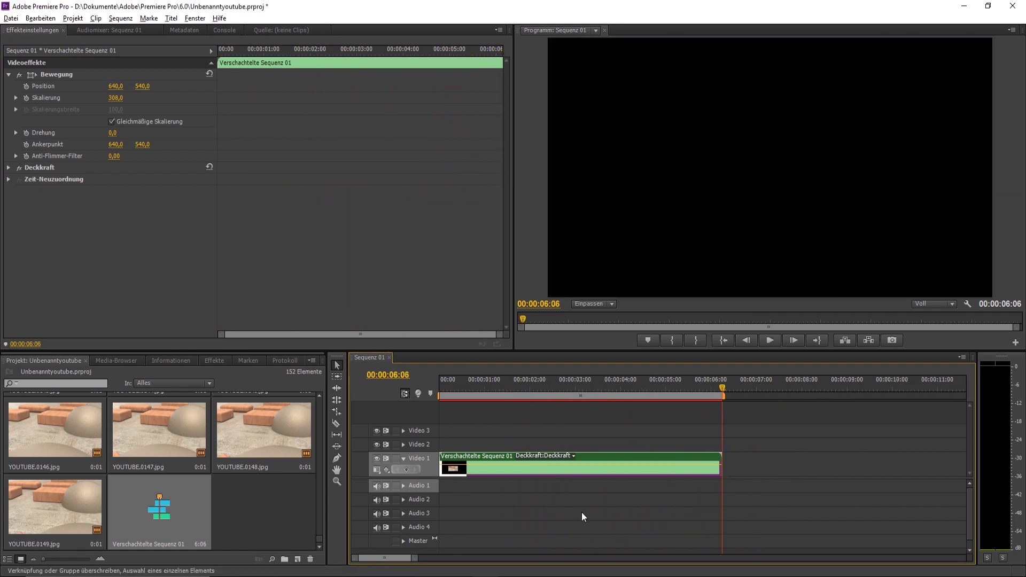
alt+scroll(581, 512, up, 1)
alt+drag(528, 457, 778, 467)
alt+scroll(628, 483, down, 4)
alt+drag(568, 460, 663, 460)
drag(534, 382, 514, 386)
key(space)
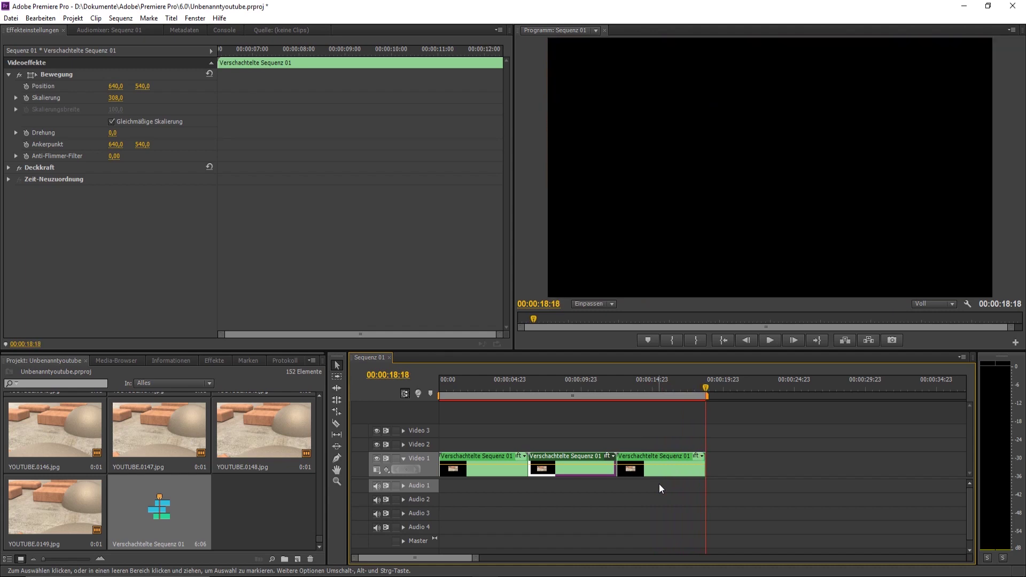
- Open the media export settings for the sequence and set the format to H.264
click(11, 18)
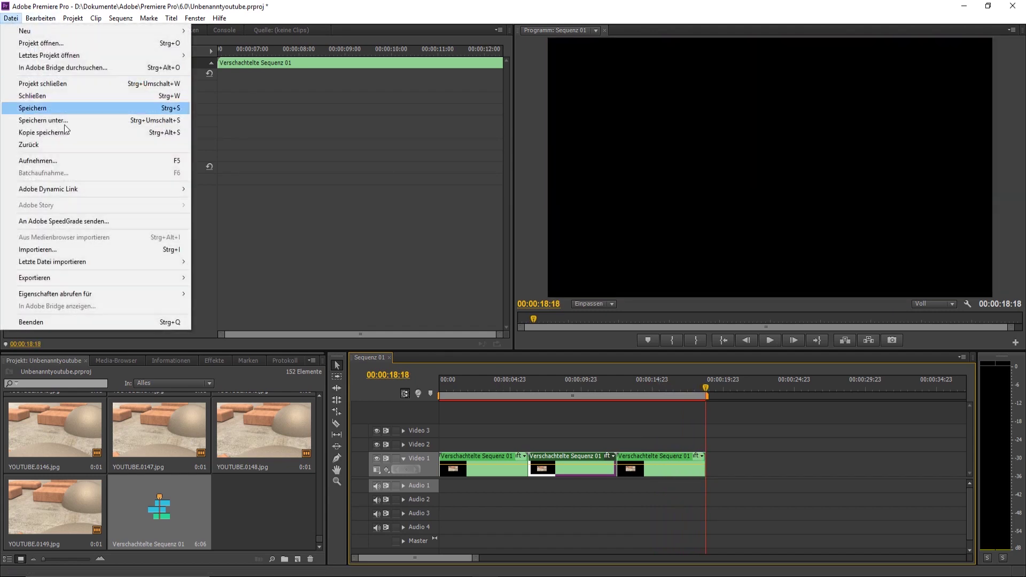
mouse_move(127, 283)
click(214, 278)
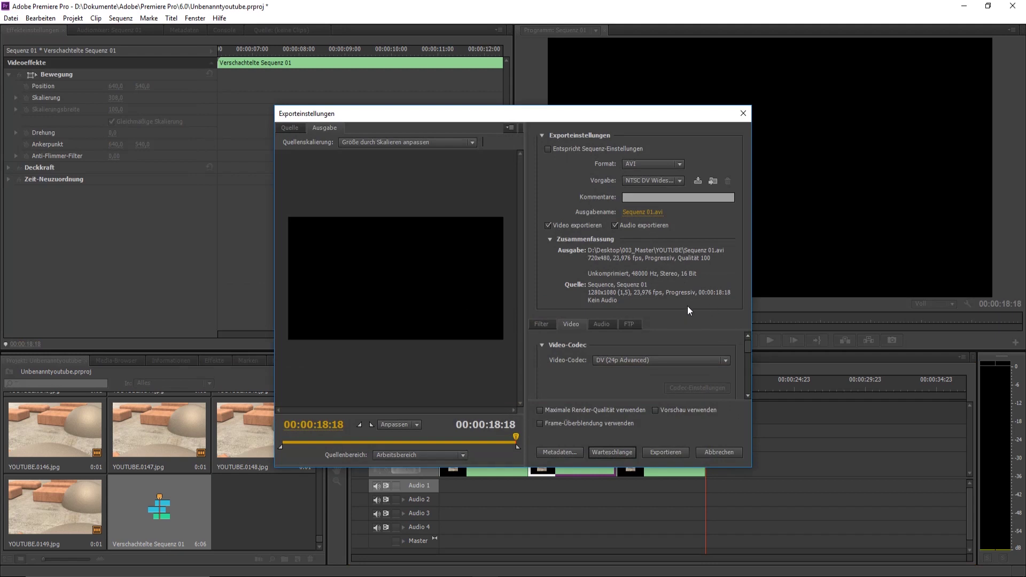
click(665, 161)
click(665, 162)
click(661, 164)
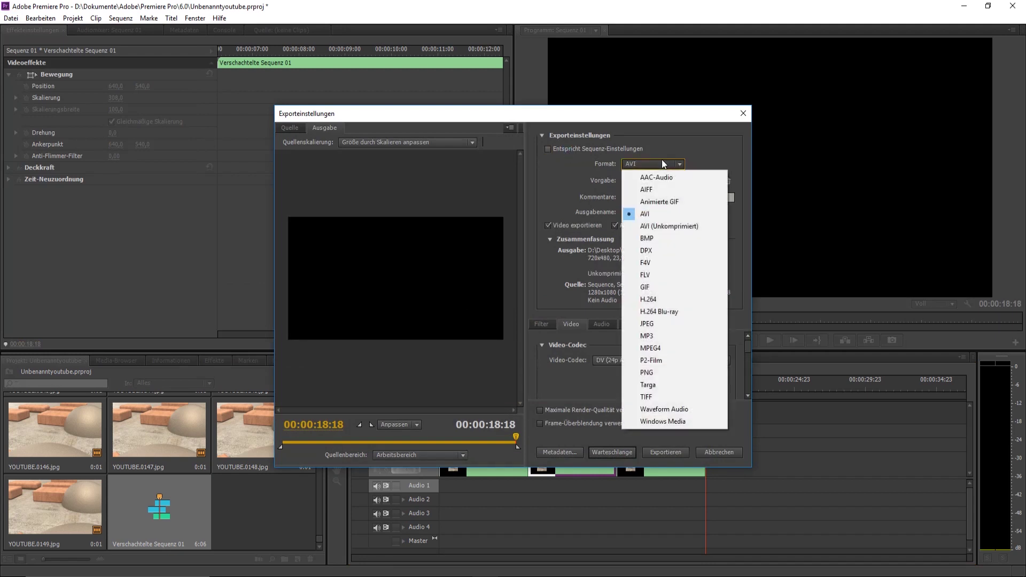
click(683, 299)
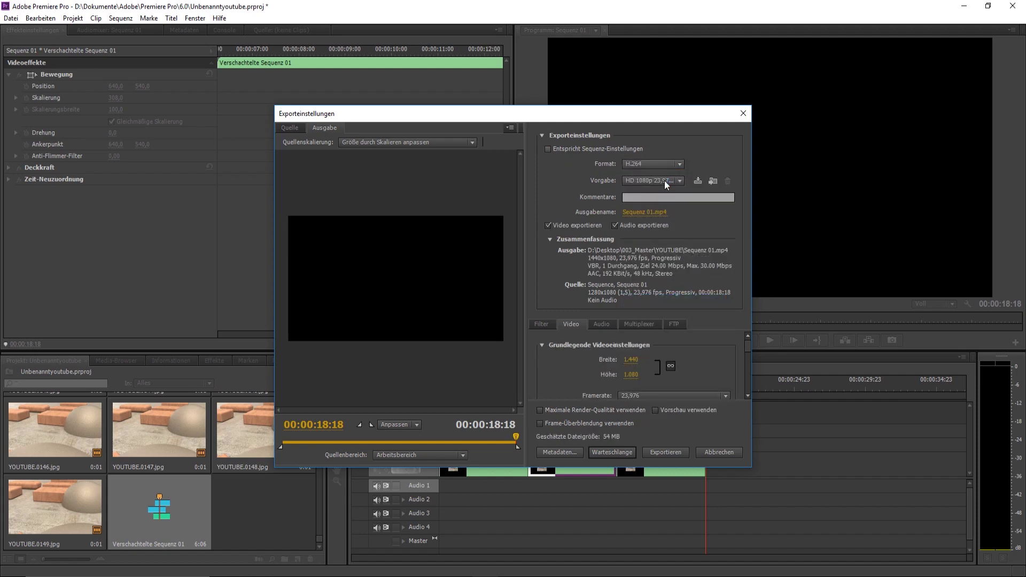
- Choose the HD 1080p 23,976 (1,33 PAR) preset for the H.264 export
click(665, 181)
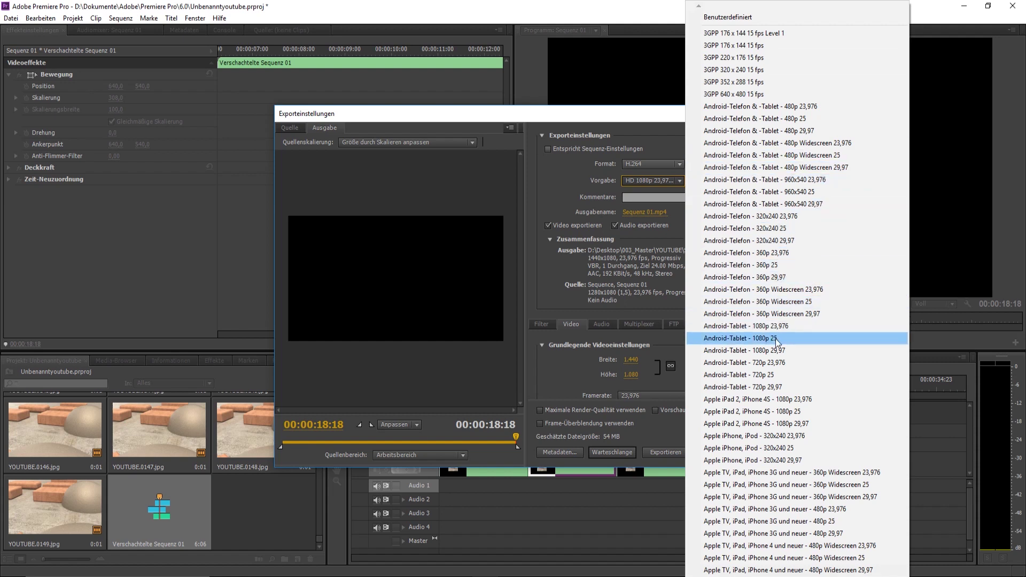
scroll(777, 342, down, 2)
scroll(759, 529, down, 3)
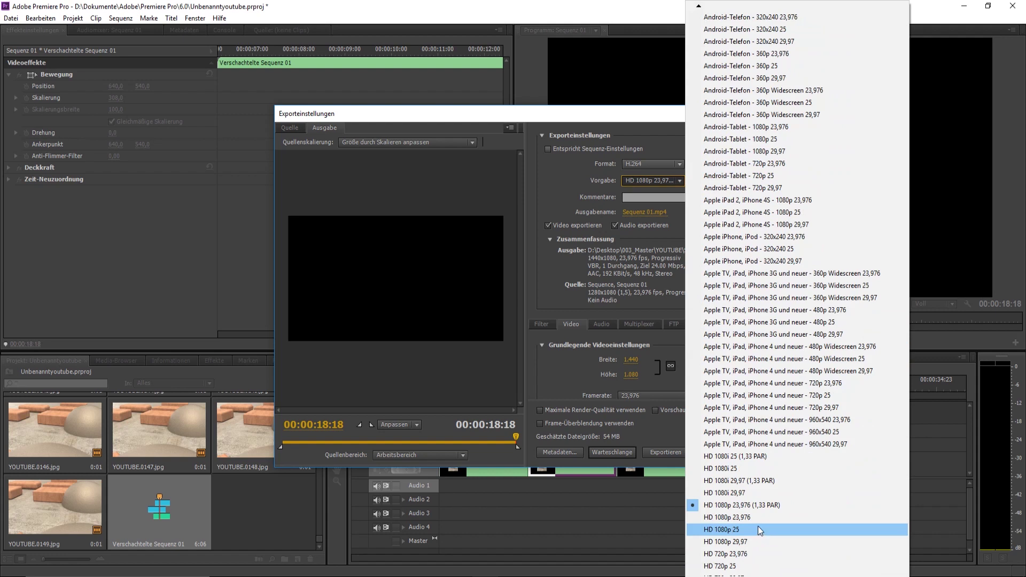
click(746, 516)
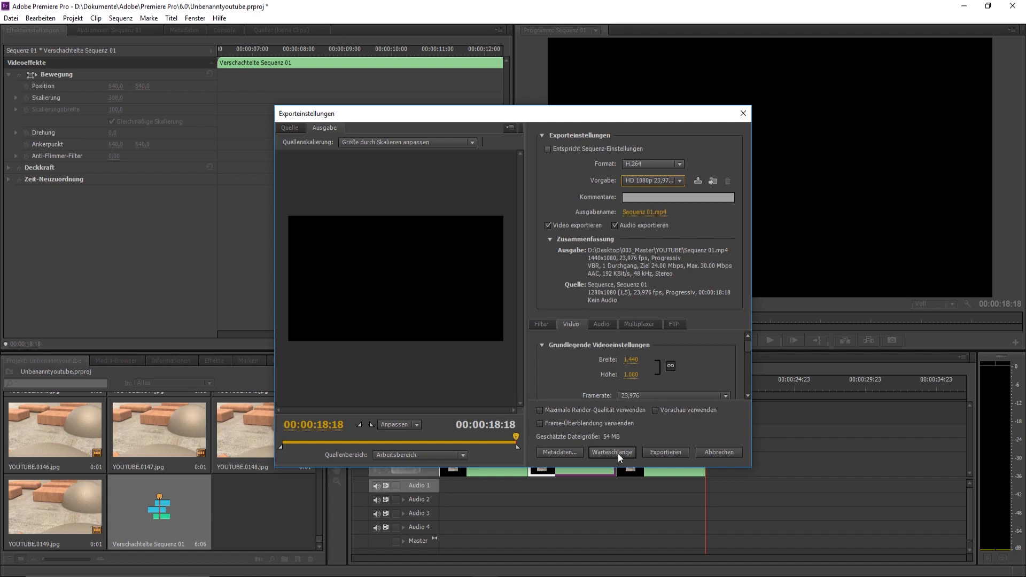
click(650, 213)
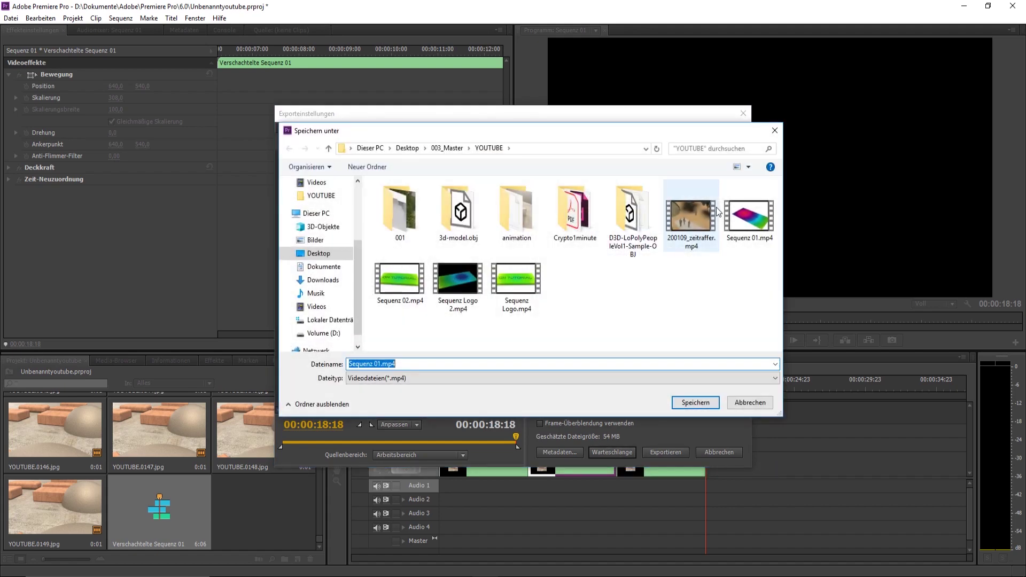
key(Return)
click(666, 453)
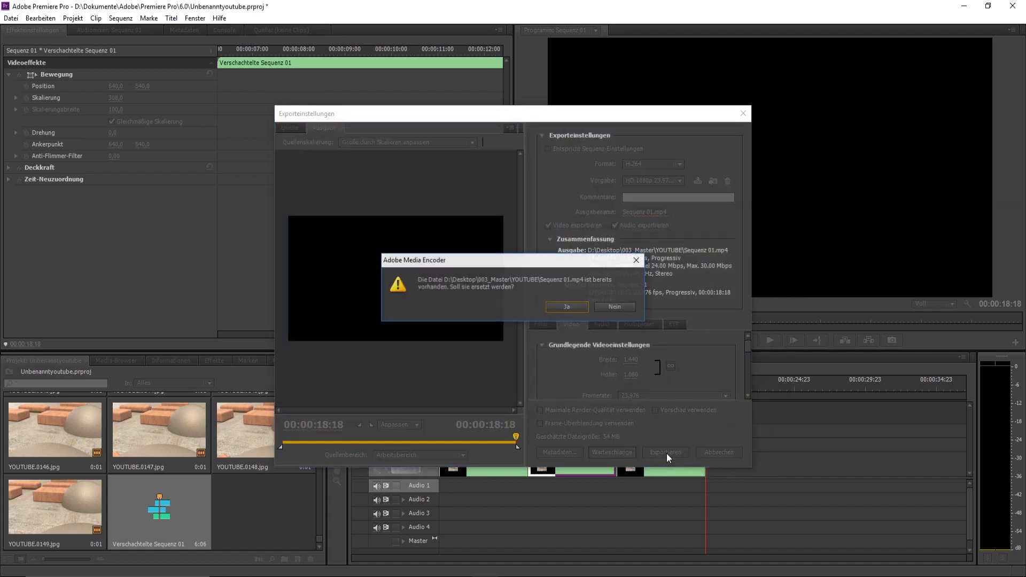
click(612, 306)
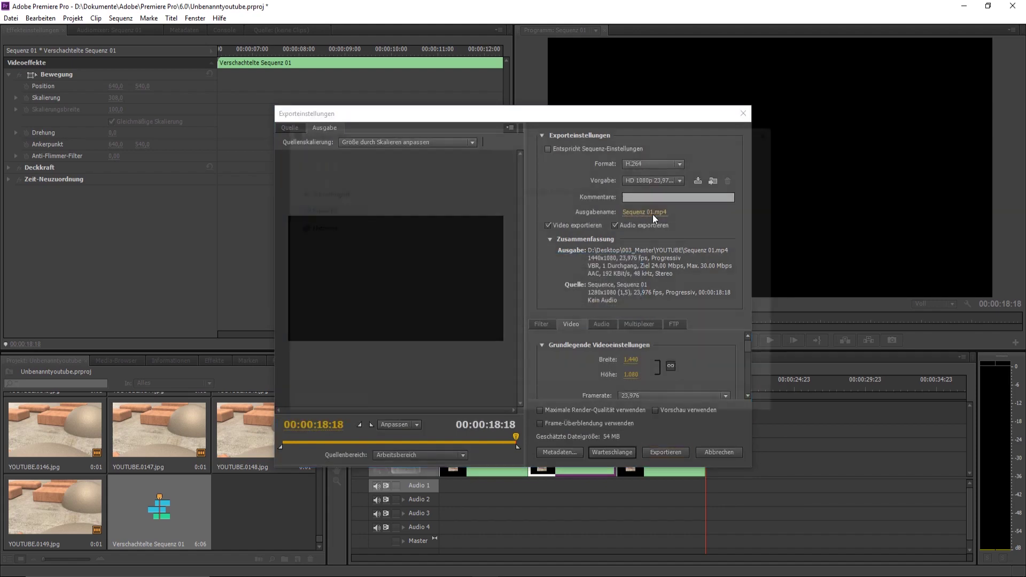
- Name the output file Sequenz 05.mp4 in the YOUTUBE folder and export the video
click(651, 213)
click(378, 364)
key(Delete)
text(5)
key(Return)
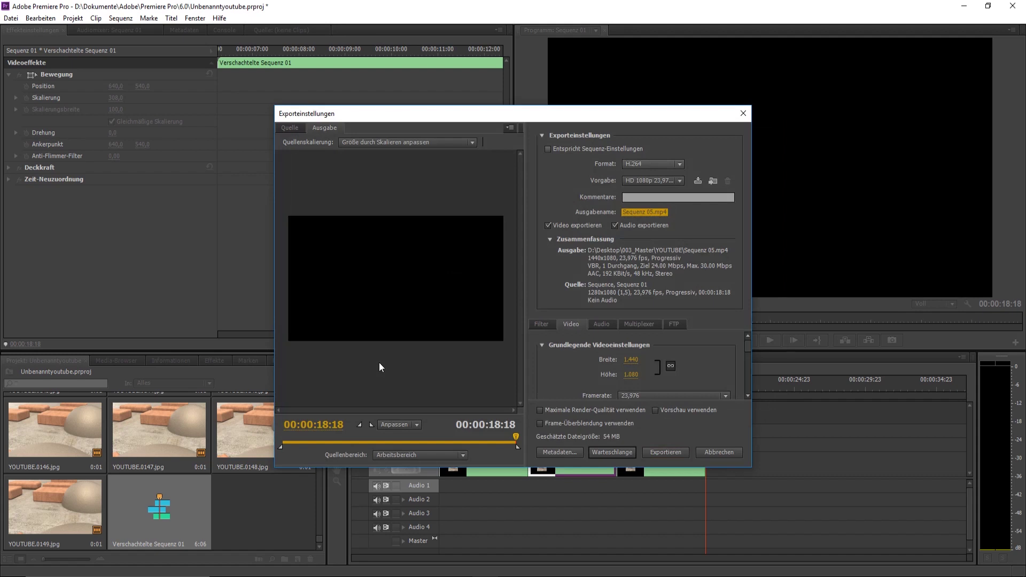
click(673, 454)
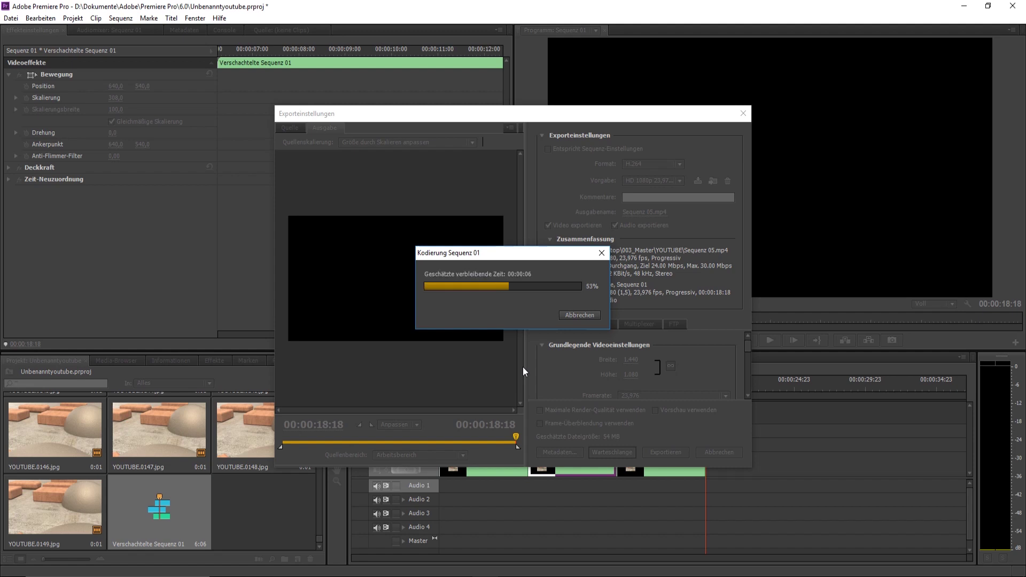
- Switch to the Brave browser window with the ezgif Animated GIF Maker
mouse_move(249, 576)
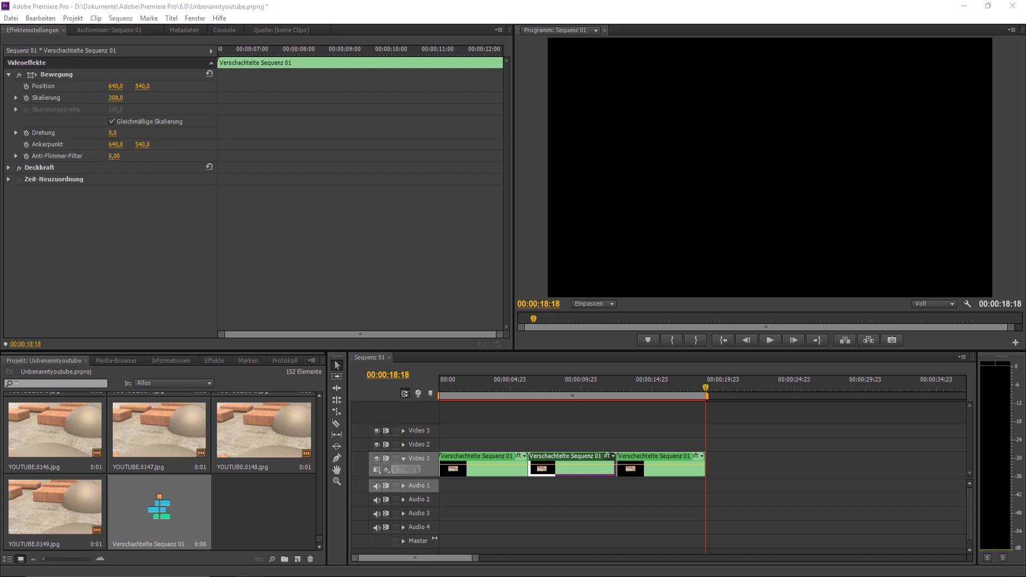
drag(448, 131, 431, 214)
mouse_move(299, 576)
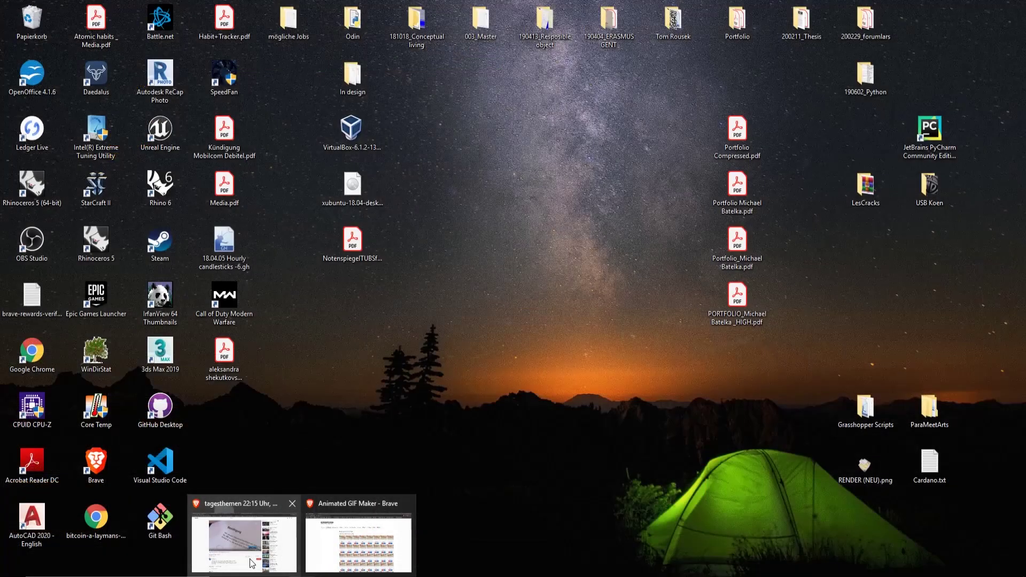
click(249, 558)
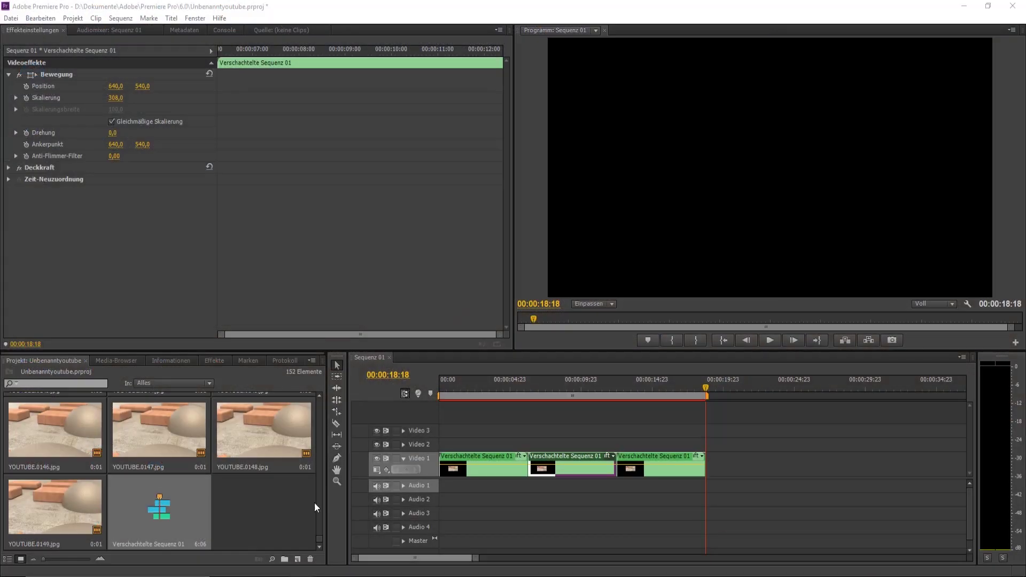
click(355, 540)
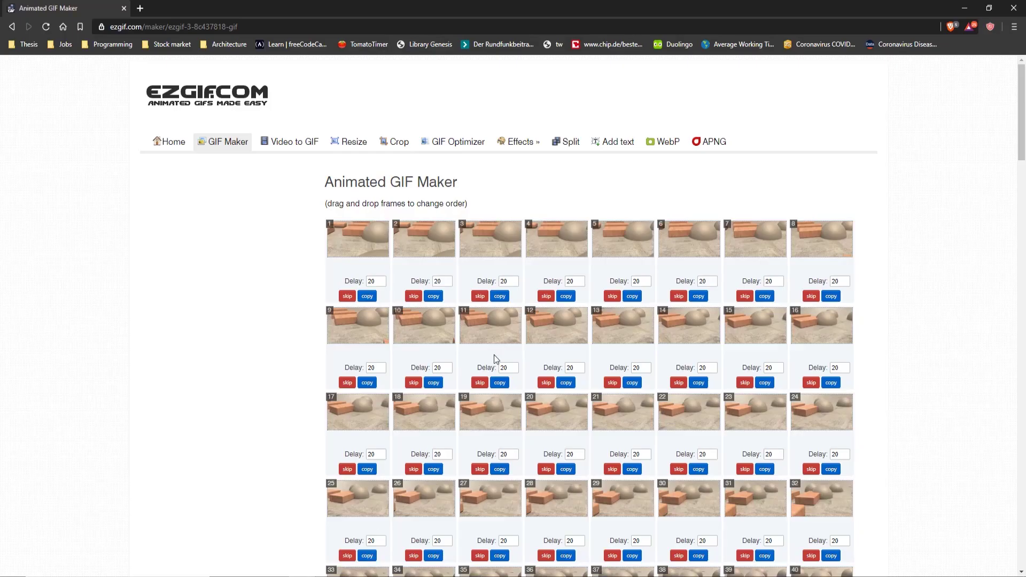
- Set the delay time of all GIF frames to 10 hundredths of a second and generate the GIF
scroll(505, 300, down, 10)
scroll(508, 298, down, 15)
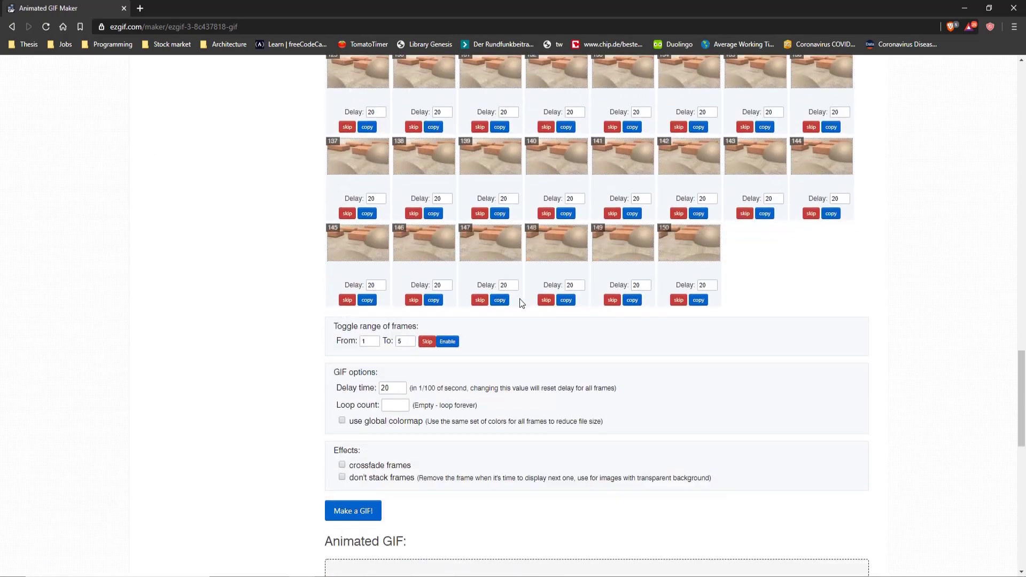
scroll(406, 254, up, 3)
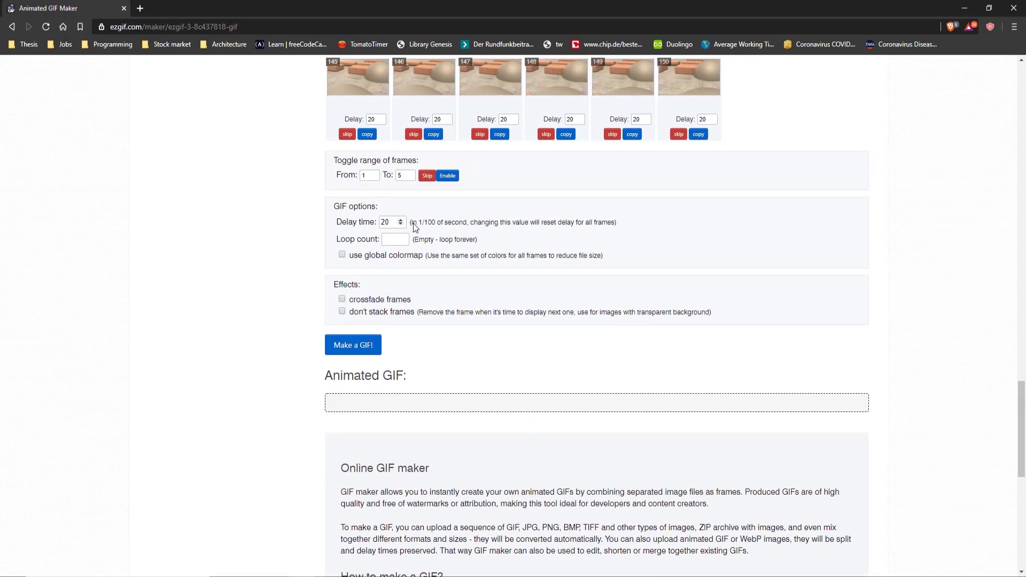
scroll(374, 313, up, 20)
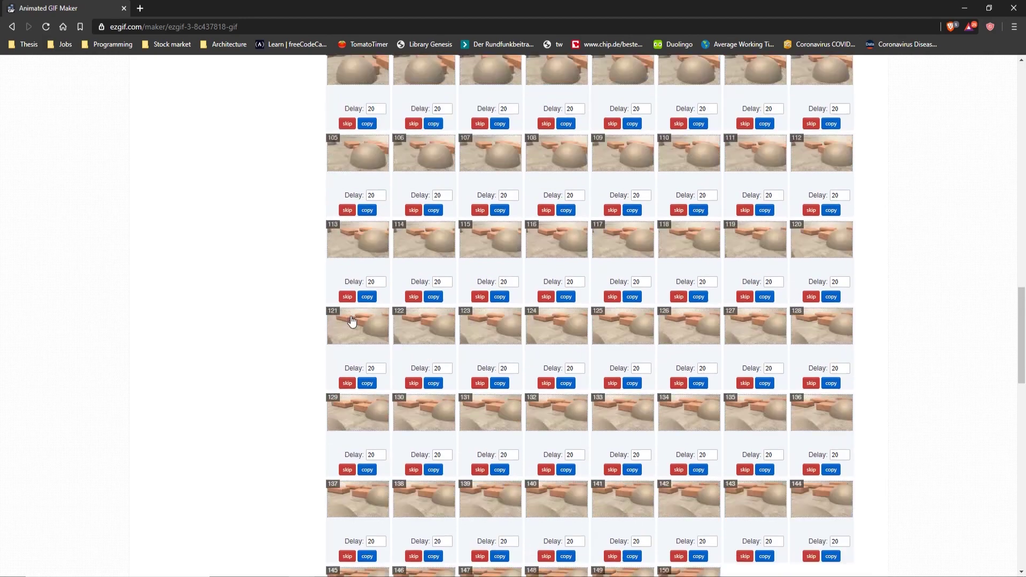
scroll(325, 307, down, 5)
scroll(332, 316, down, 20)
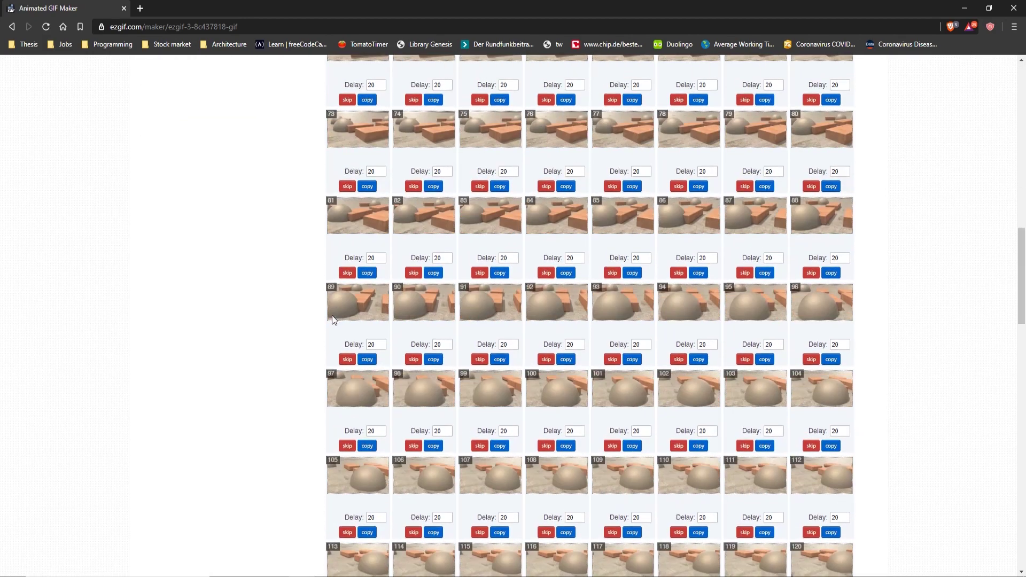
scroll(374, 294, up, 1)
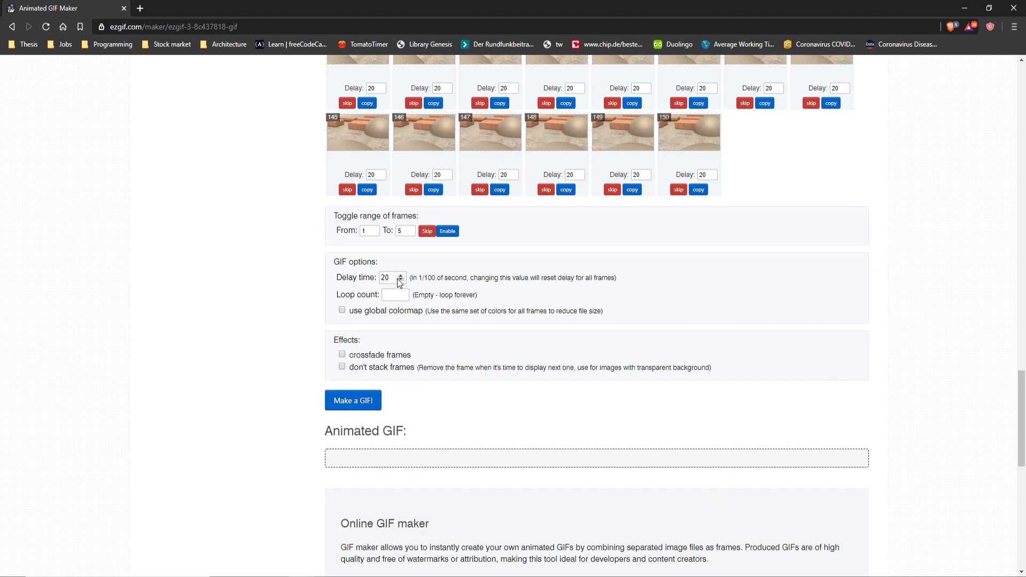
drag(394, 278, 368, 280)
text(10)
click(368, 400)
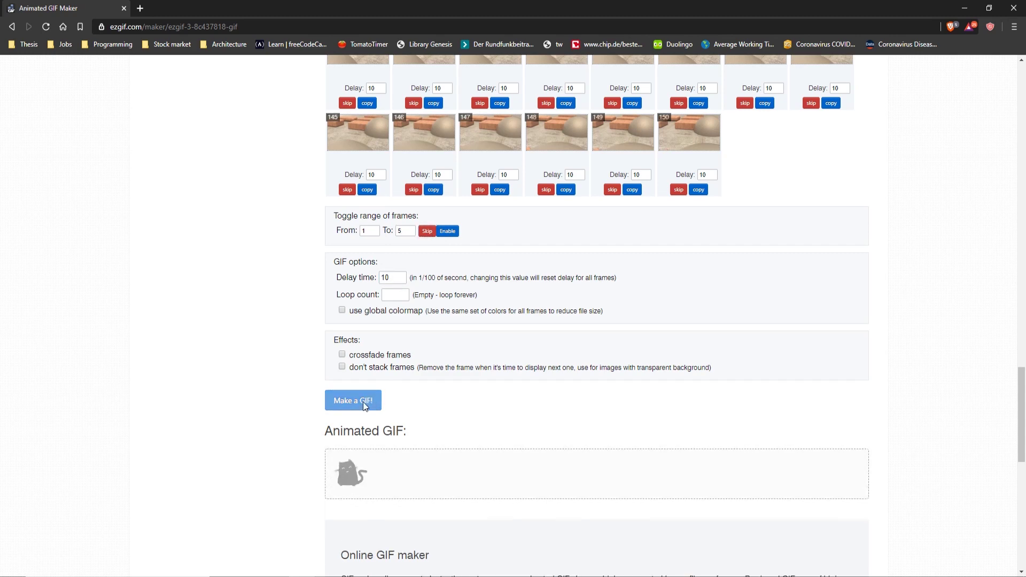
- Skip frames 1 to 5 of the animated GIF and check the start of the frame list
scroll(305, 425, down, 2)
scroll(338, 438, up, 20)
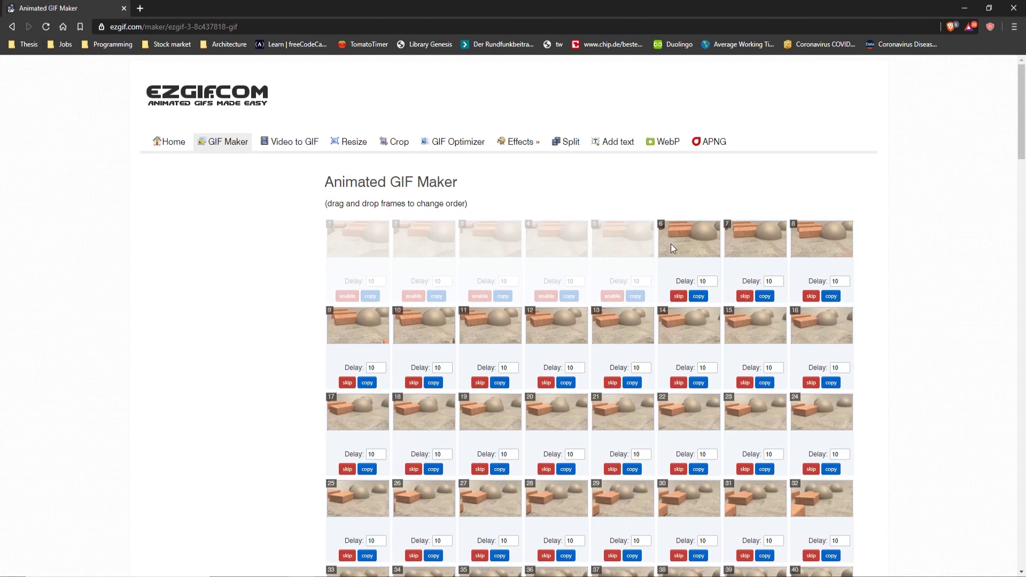
- Look through the frame list, the GIF options and the preview of the generated animation
scroll(671, 244, down, 20)
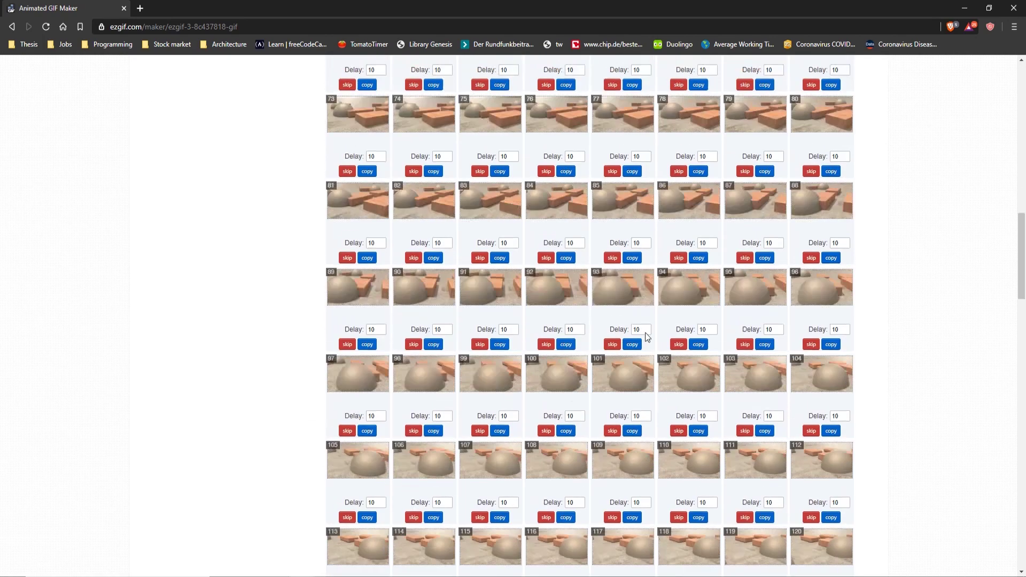
scroll(645, 337, up, 2)
scroll(646, 337, down, 3)
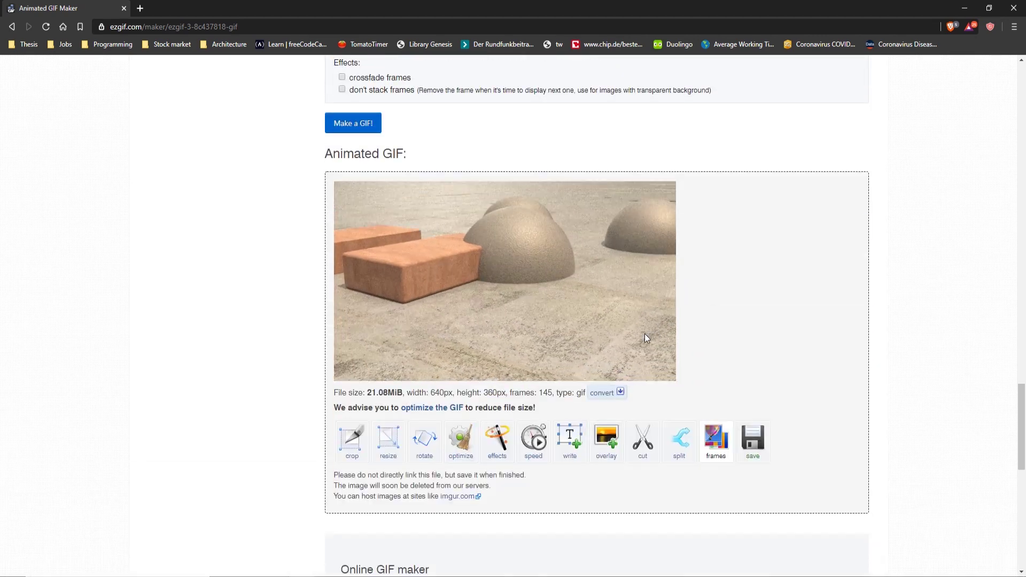
scroll(756, 331, up, 3)
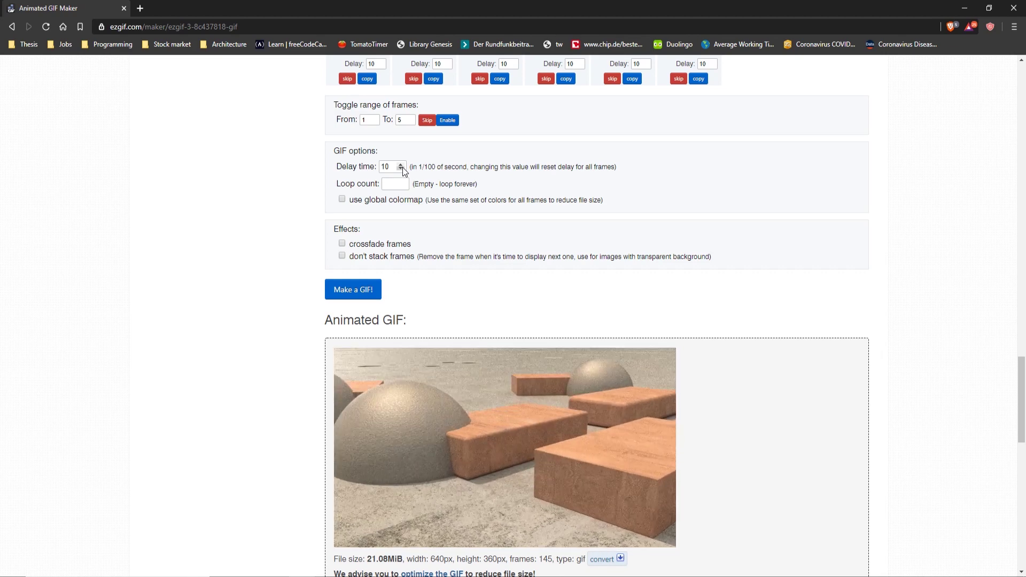
scroll(621, 379, down, 2)
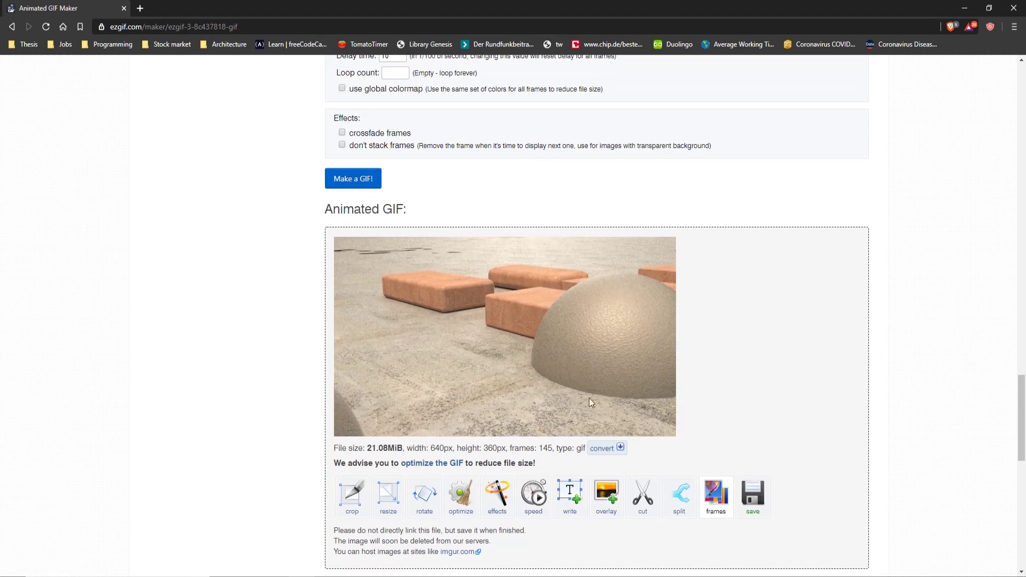
scroll(652, 381, down, 1)
scroll(648, 376, up, 3)
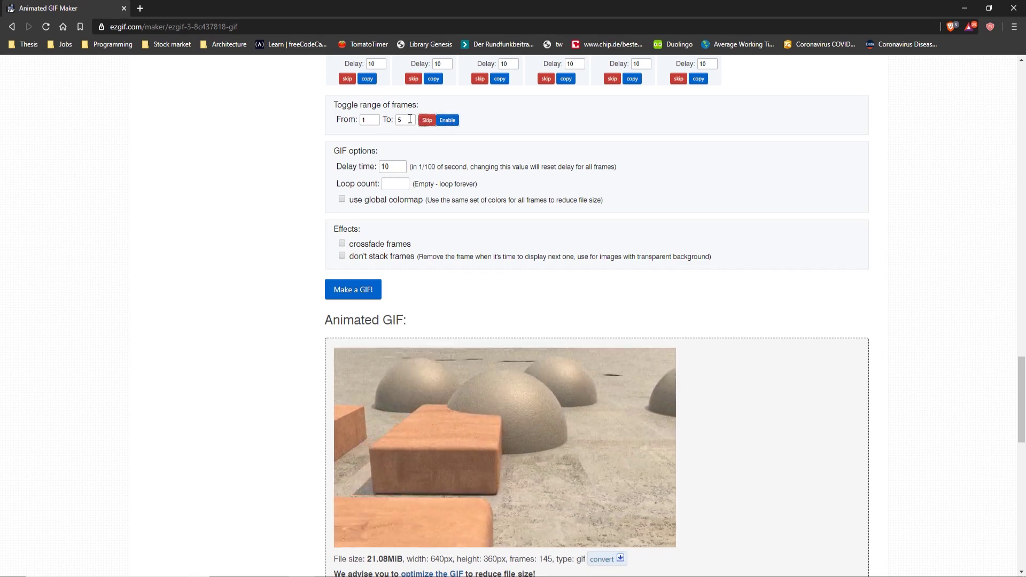
- Set the delay time of all GIF frames to 50 hundredths of a second and generate the GIF
click(389, 167)
key(BackSpace)
key(BackSpace)
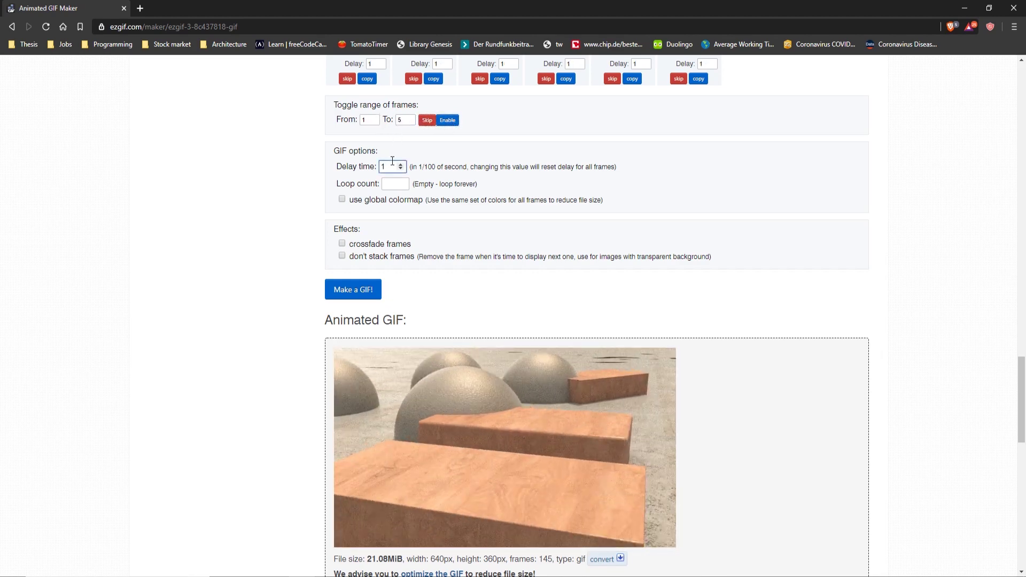
text(4)
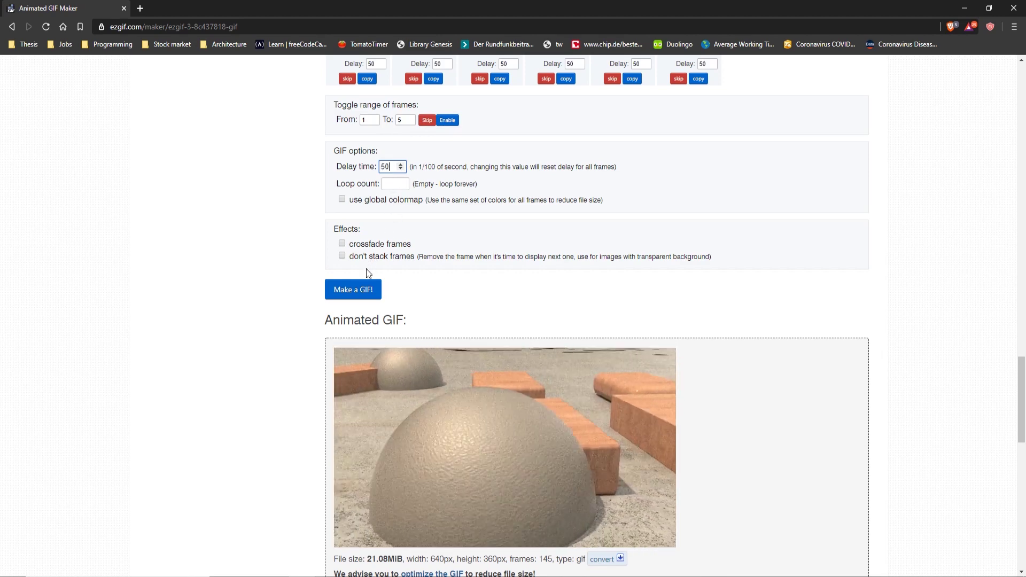
click(358, 289)
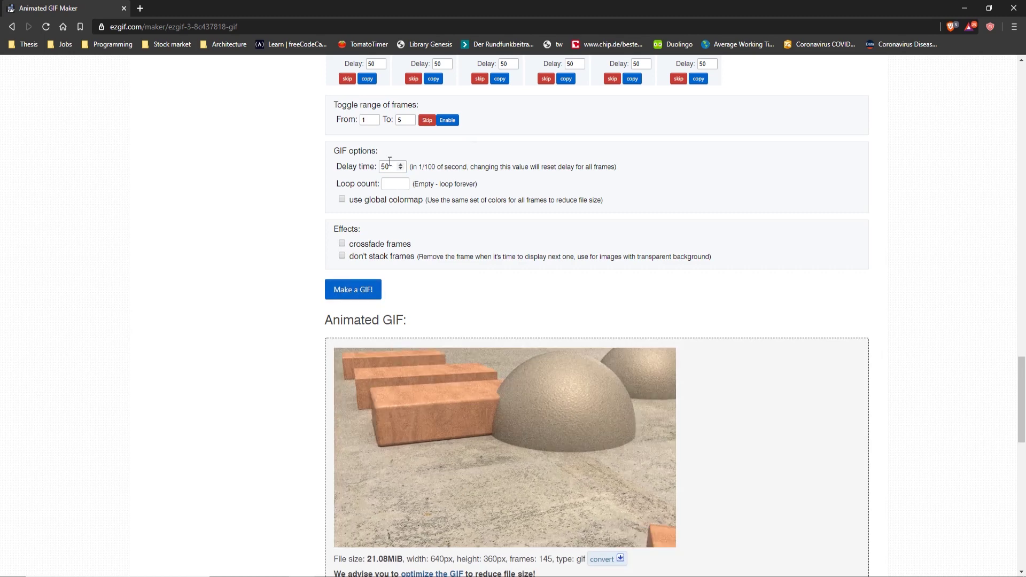
- Set the delay time of all GIF frames to 3 hundredths of a second and generate the GIF
click(359, 291)
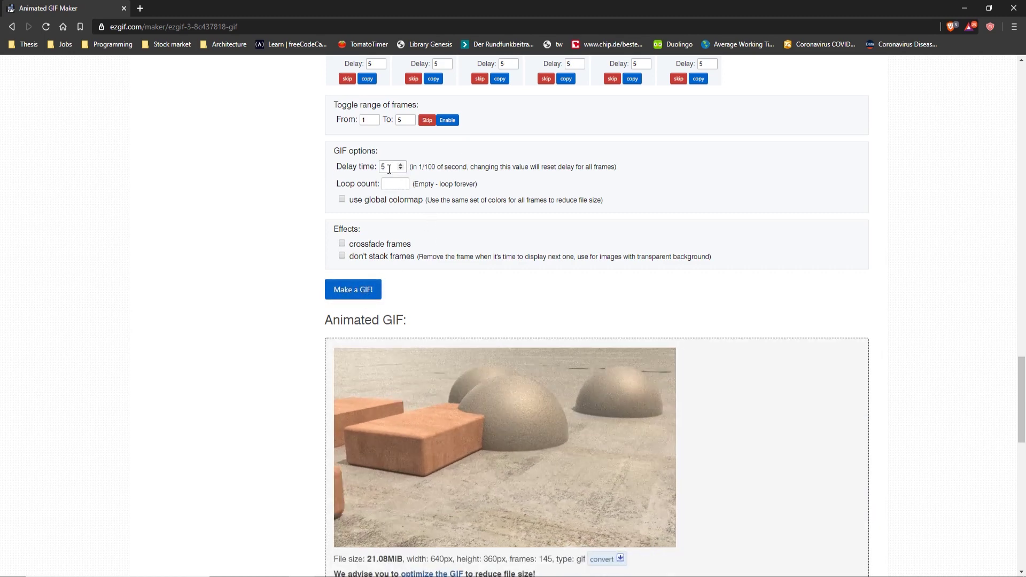
click(360, 291)
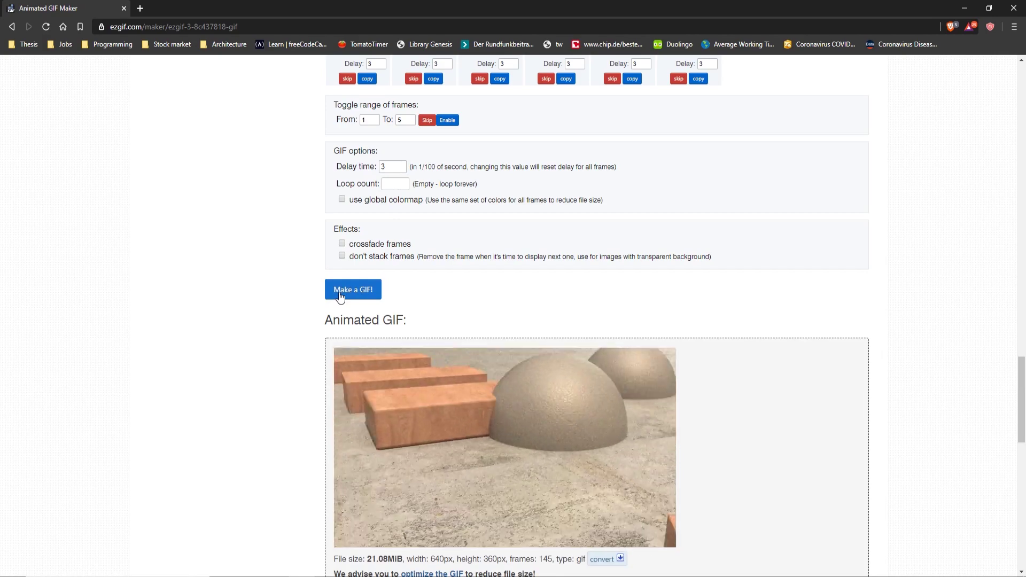
scroll(306, 187, up, 20)
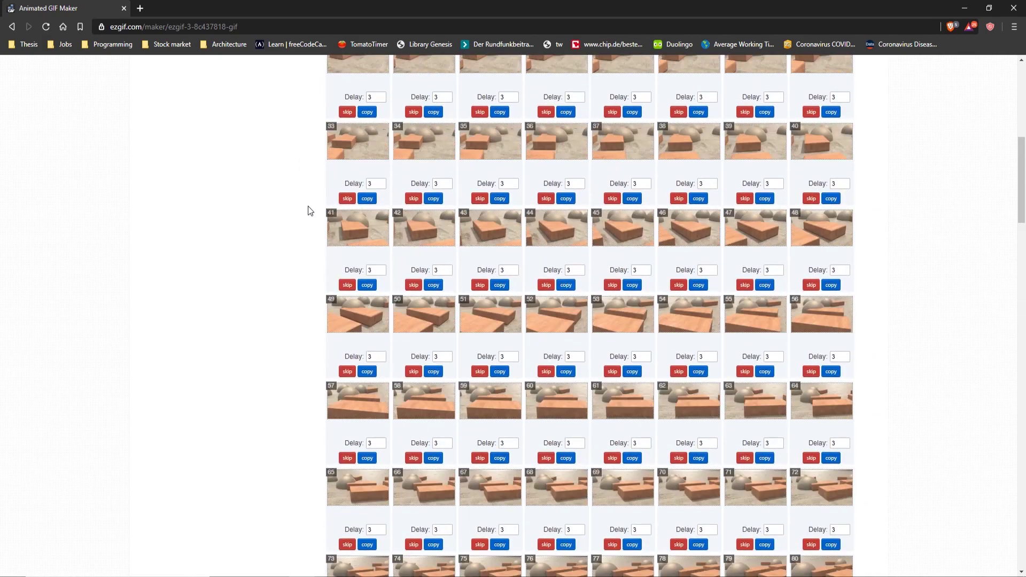
- Set the range of frames to toggle from 0 to 0 and generate the GIF
scroll(613, 246, down, 20)
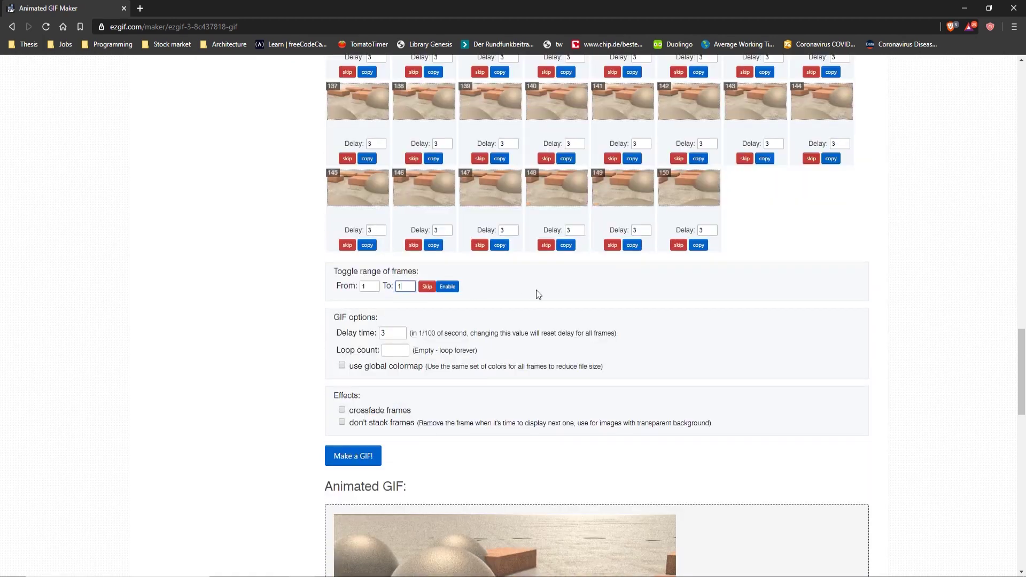
click(448, 289)
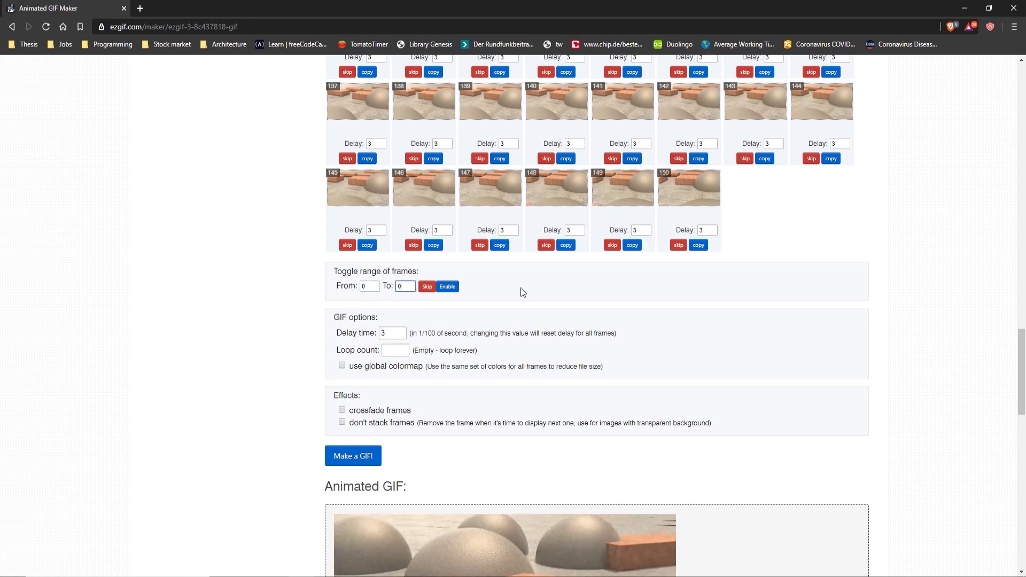
scroll(334, 461, up, 1)
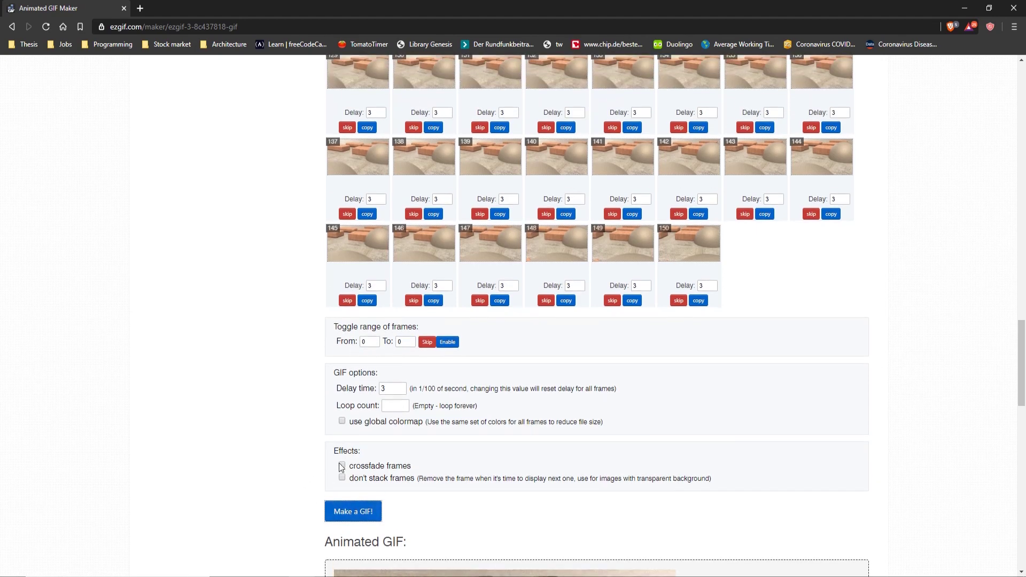
click(350, 513)
scroll(233, 436, down, 8)
scroll(246, 374, up, 2)
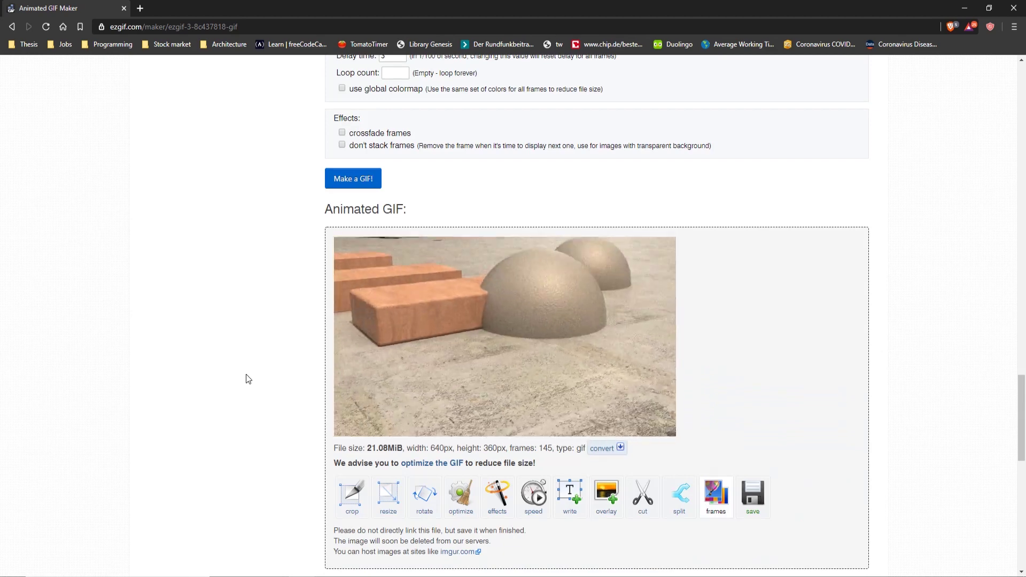
- Examine the frame list and the delays of the individual frames, along with the GIF options below it
scroll(246, 374, up, 15)
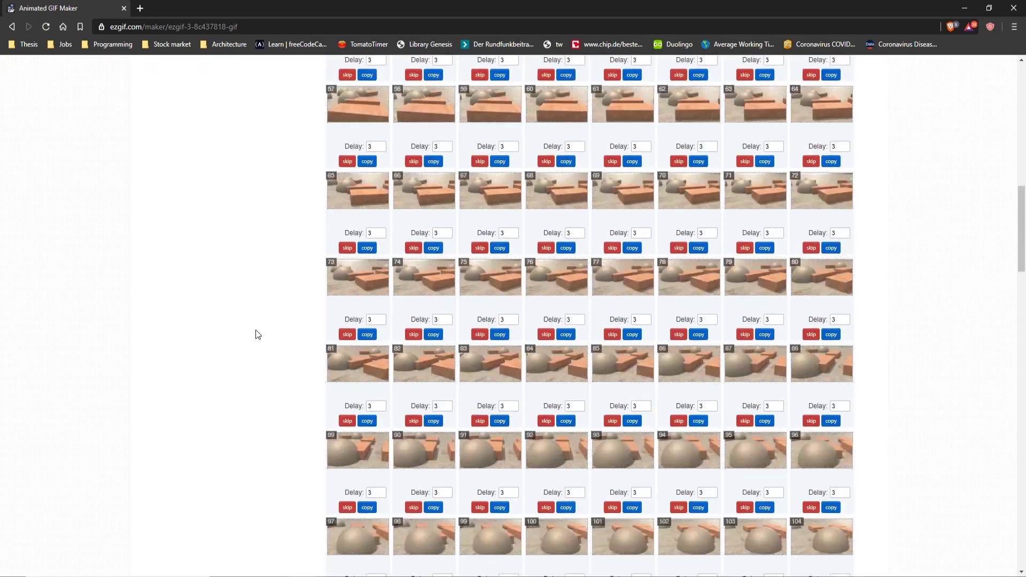
scroll(256, 334, up, 14)
scroll(614, 251, down, 9)
scroll(612, 258, down, 10)
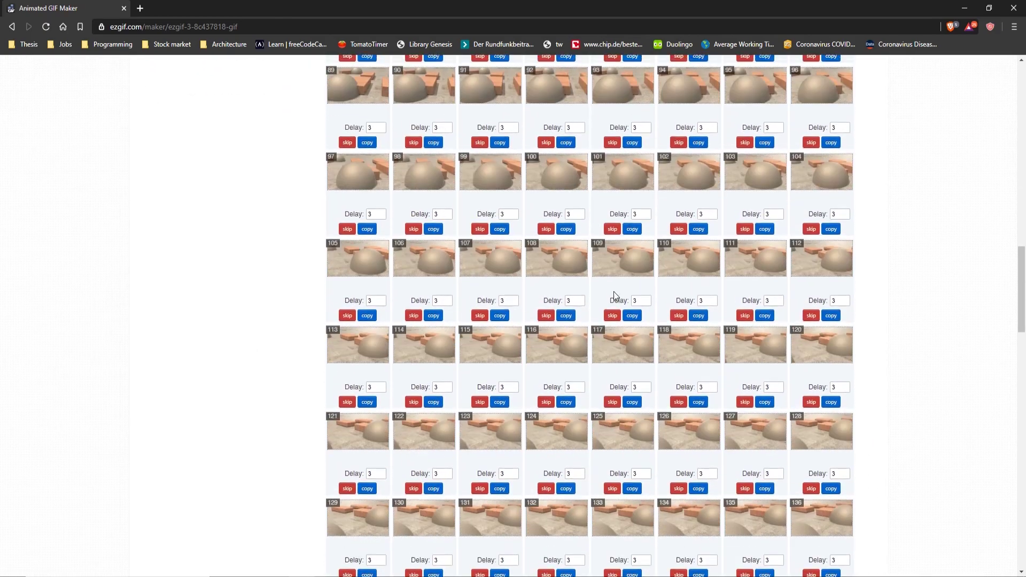
scroll(614, 291, down, 10)
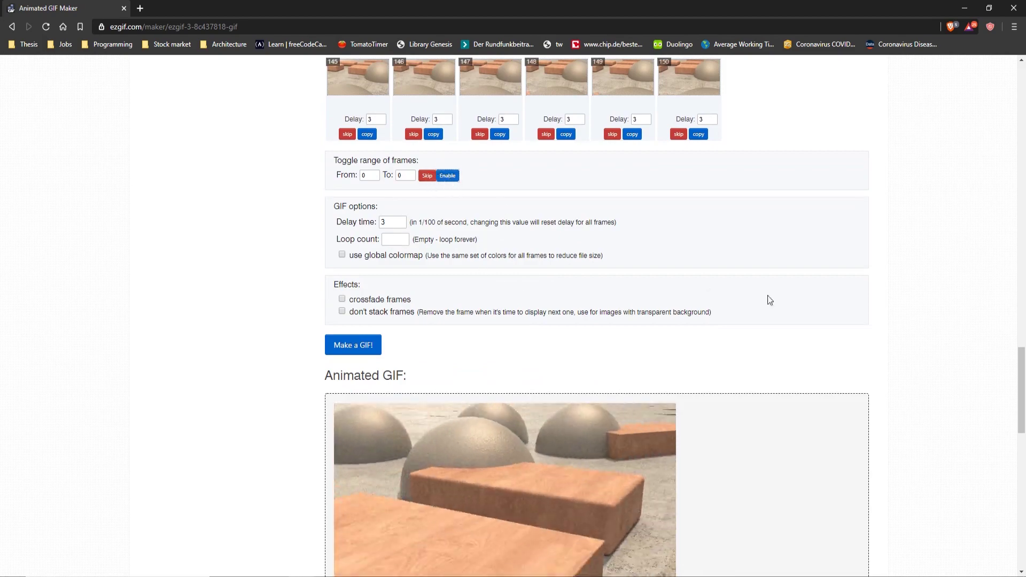
scroll(770, 300, up, 20)
scroll(781, 326, down, 18)
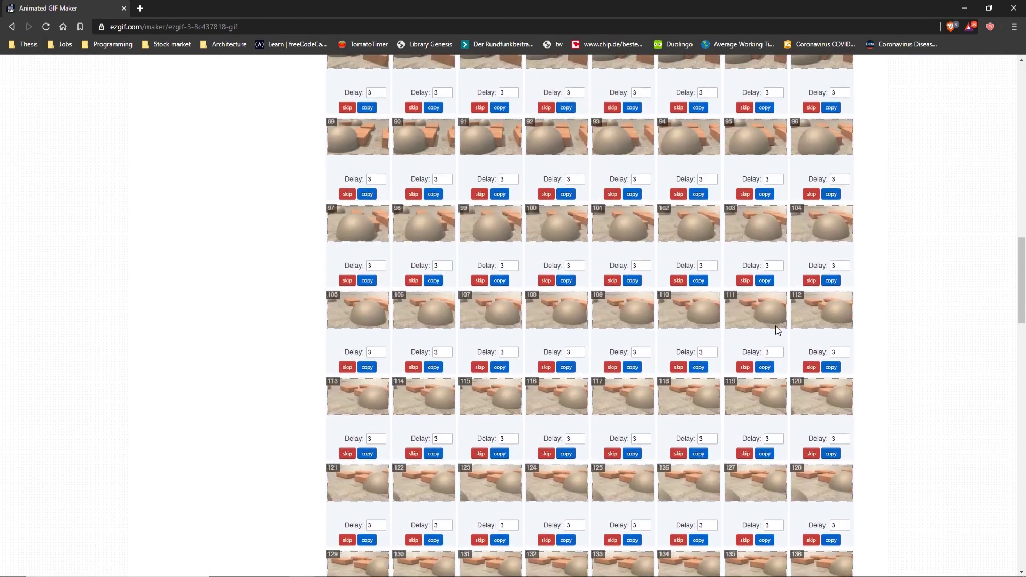
scroll(778, 329, down, 9)
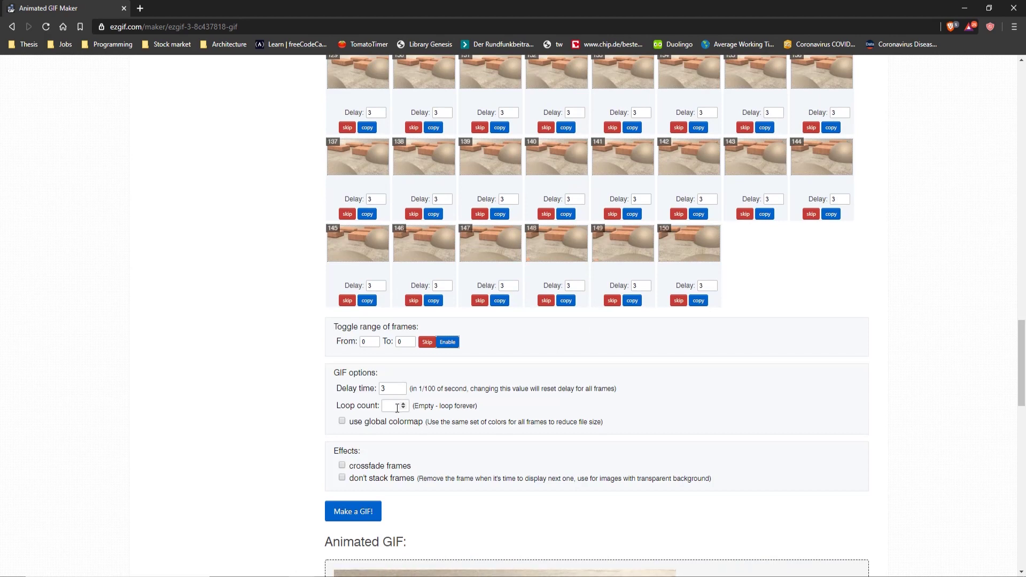
- Enable the crossfade frames effect to view its options and disable it again
scroll(372, 419, down, 4)
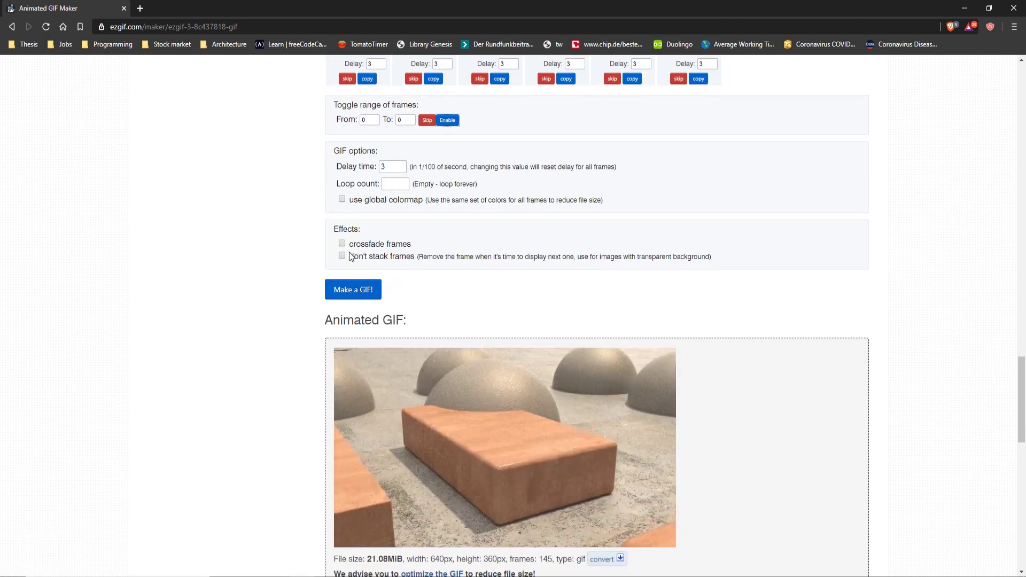
click(342, 243)
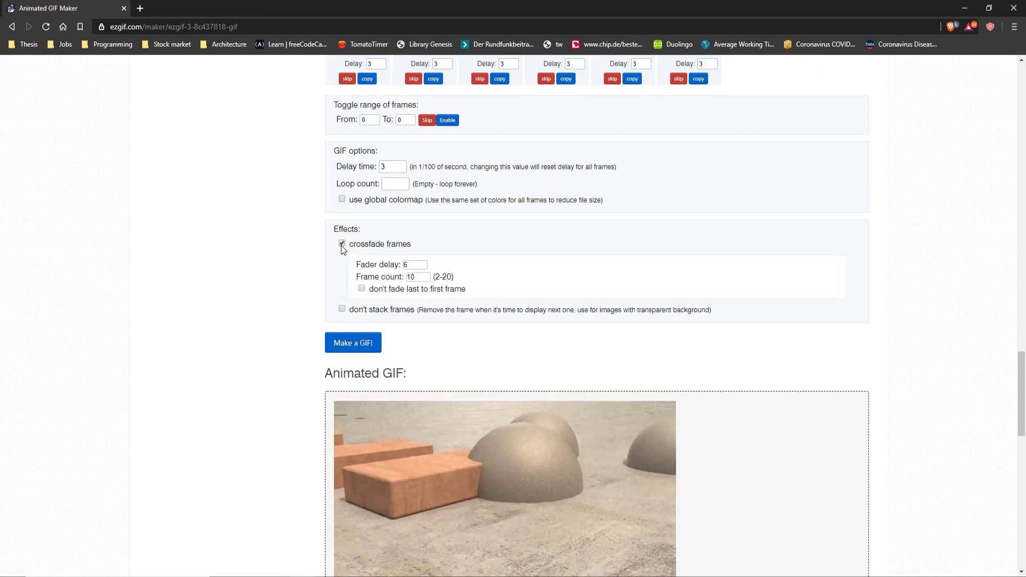
click(342, 244)
scroll(297, 277, up, 6)
scroll(296, 296, down, 9)
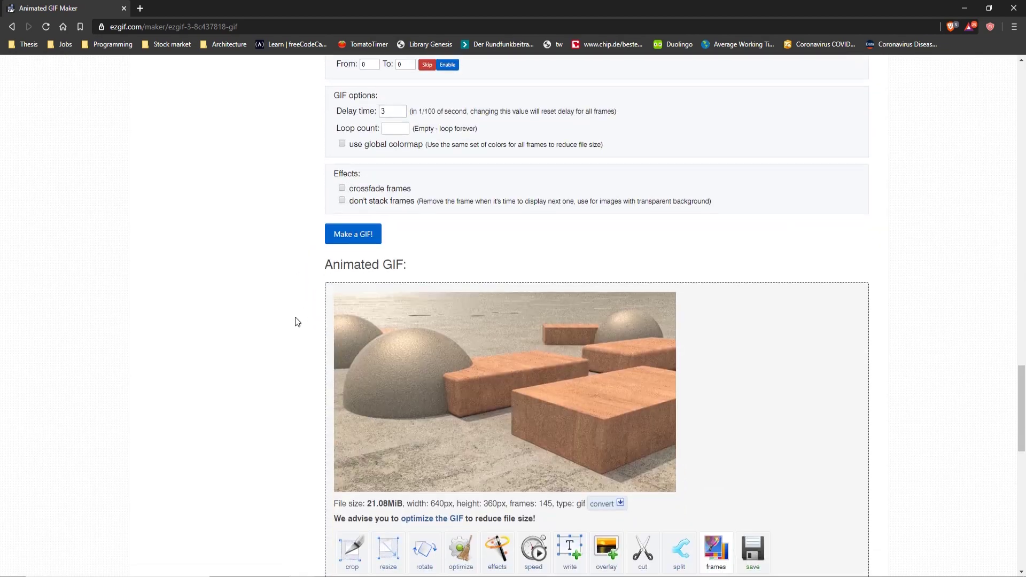